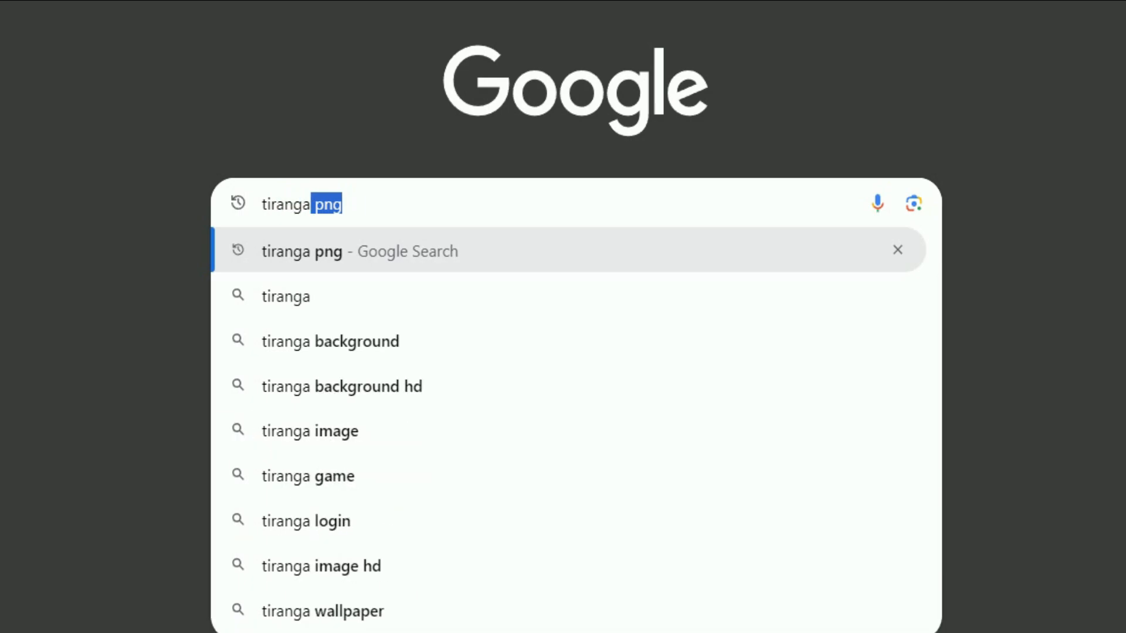
Search Google Images for "tiranga png" and open the Gallery Png image of the flat rectangular Indian flag.
text(png)
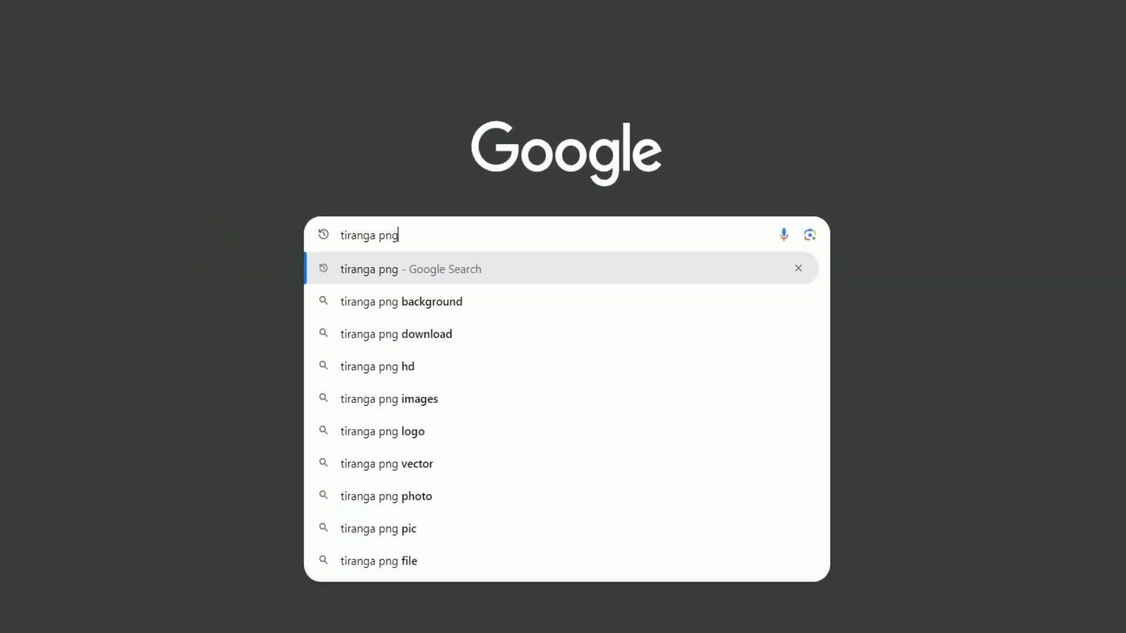
key(Return)
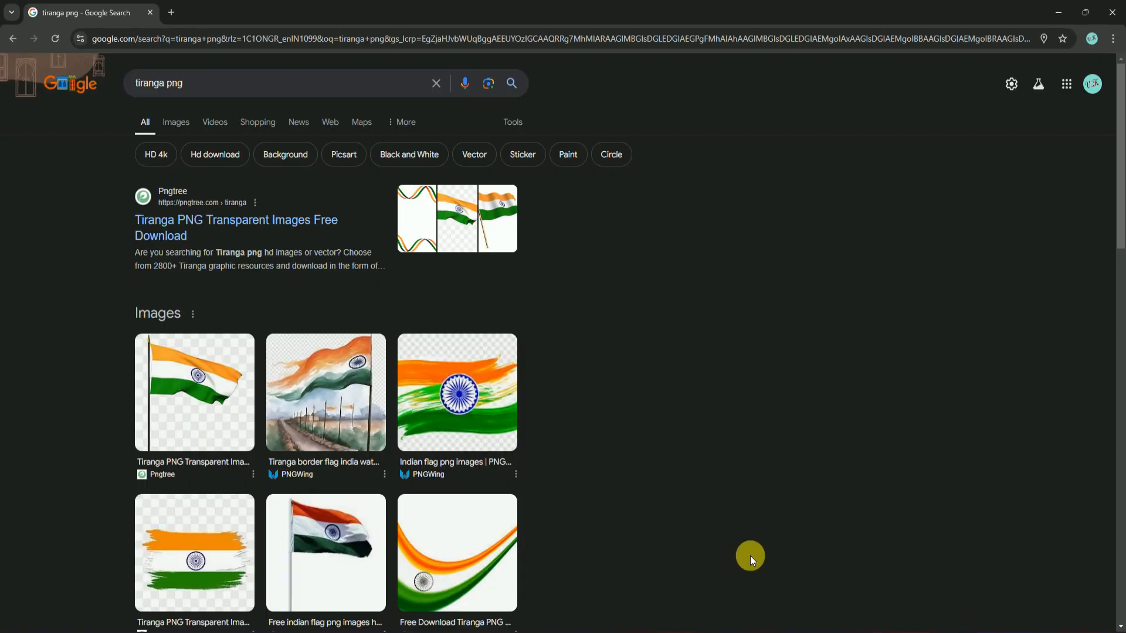
click(179, 122)
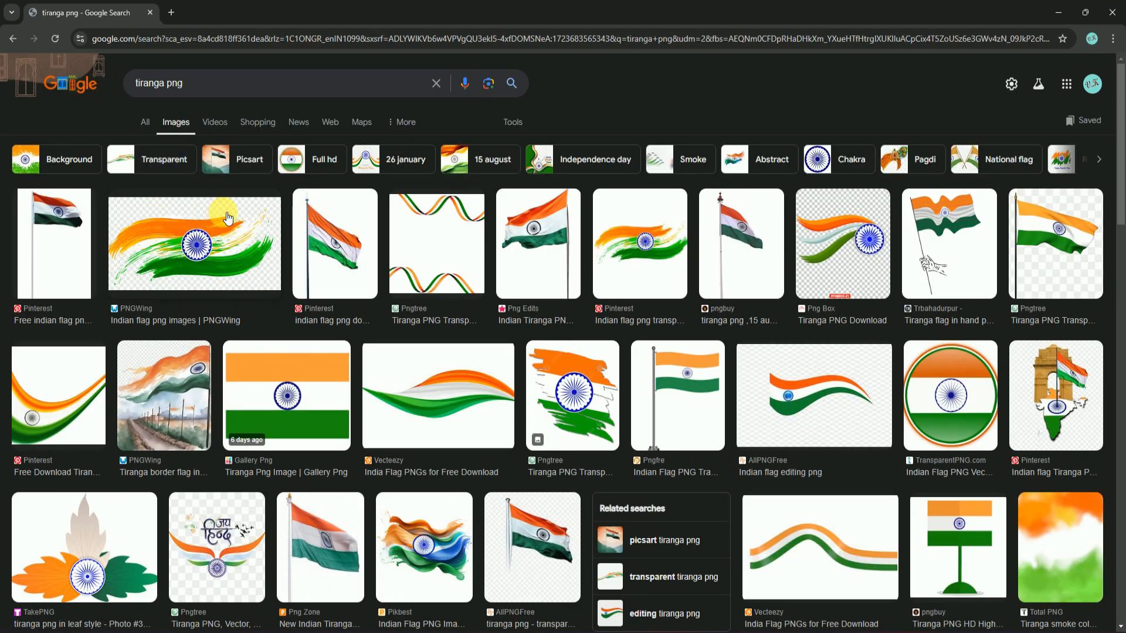
click(311, 400)
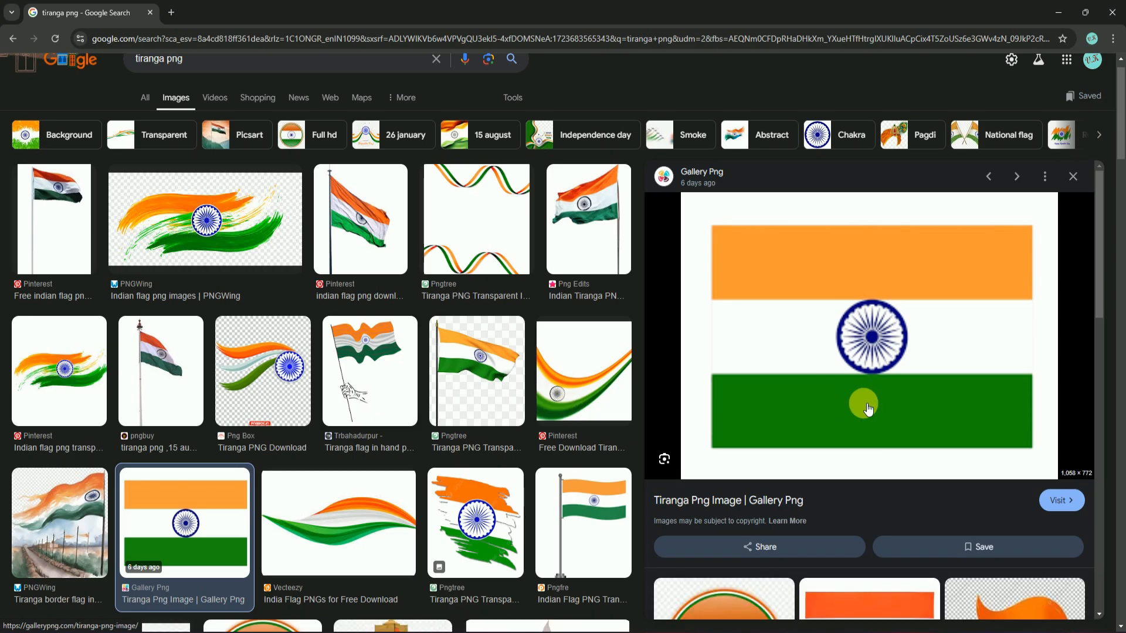
Save the previewed flag image to the Desktop as the PNG file tiranga-png-image.
right_click(863, 403)
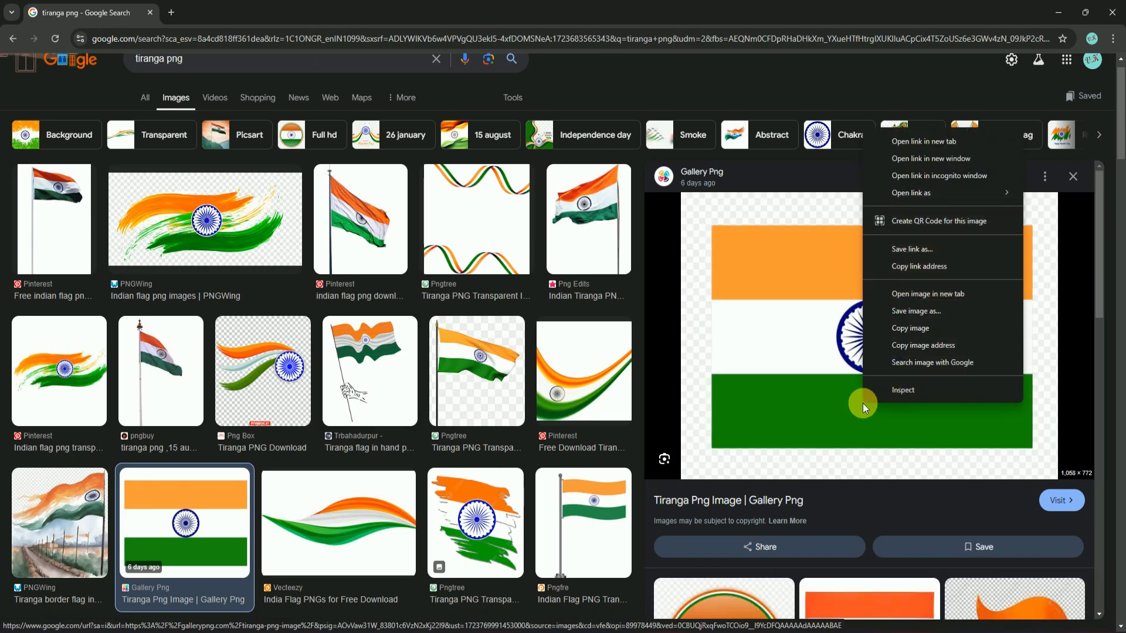
click(916, 310)
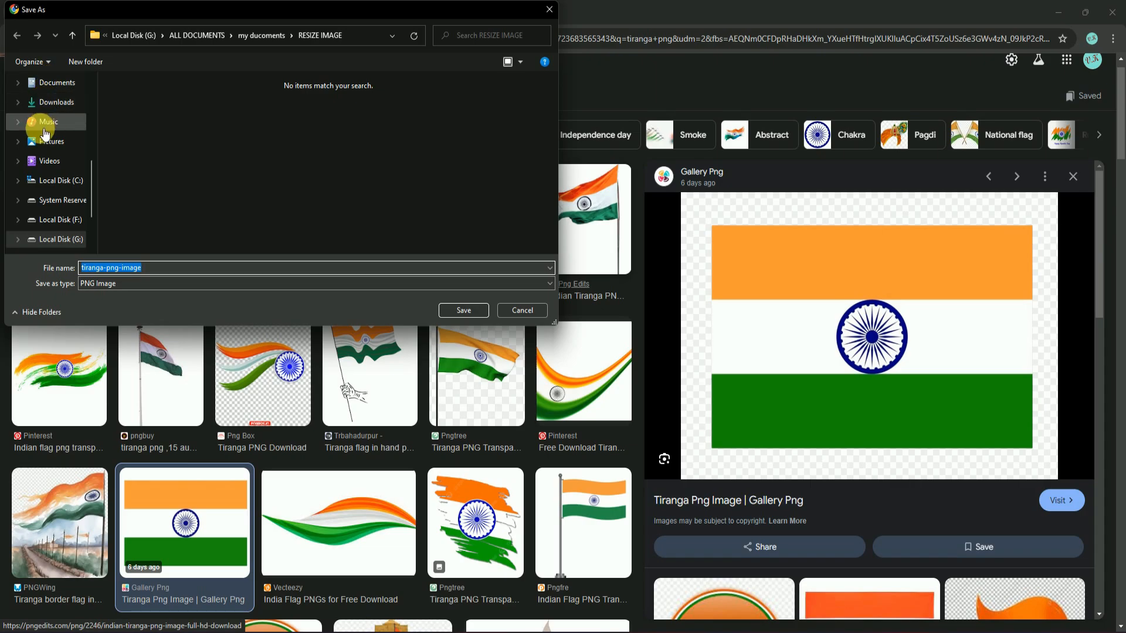
scroll(47, 132, up, 3)
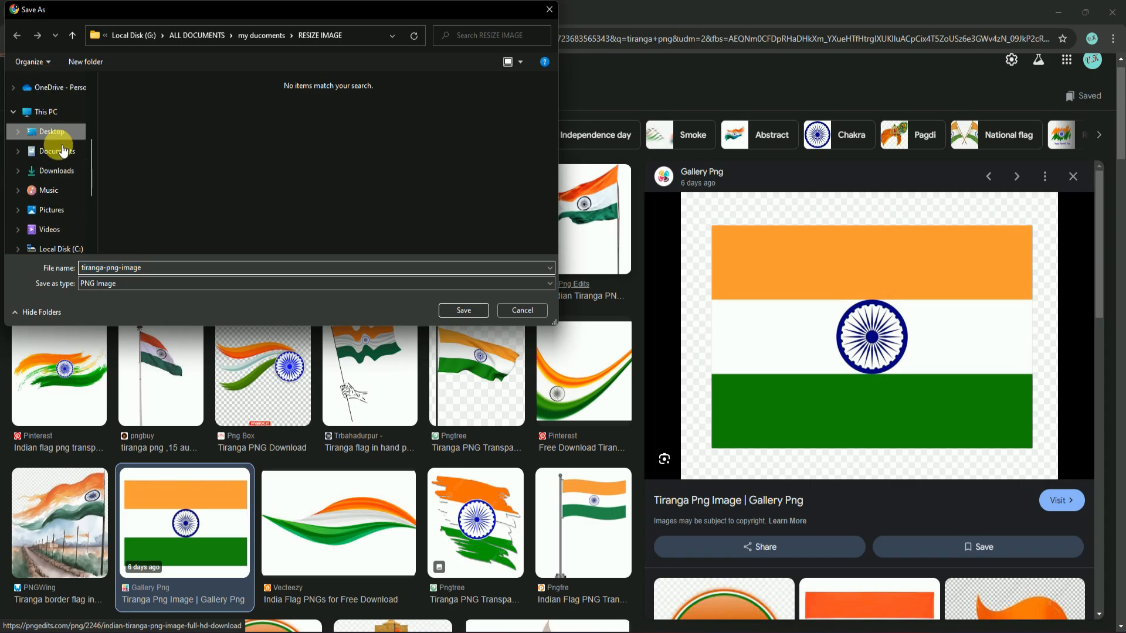
click(58, 134)
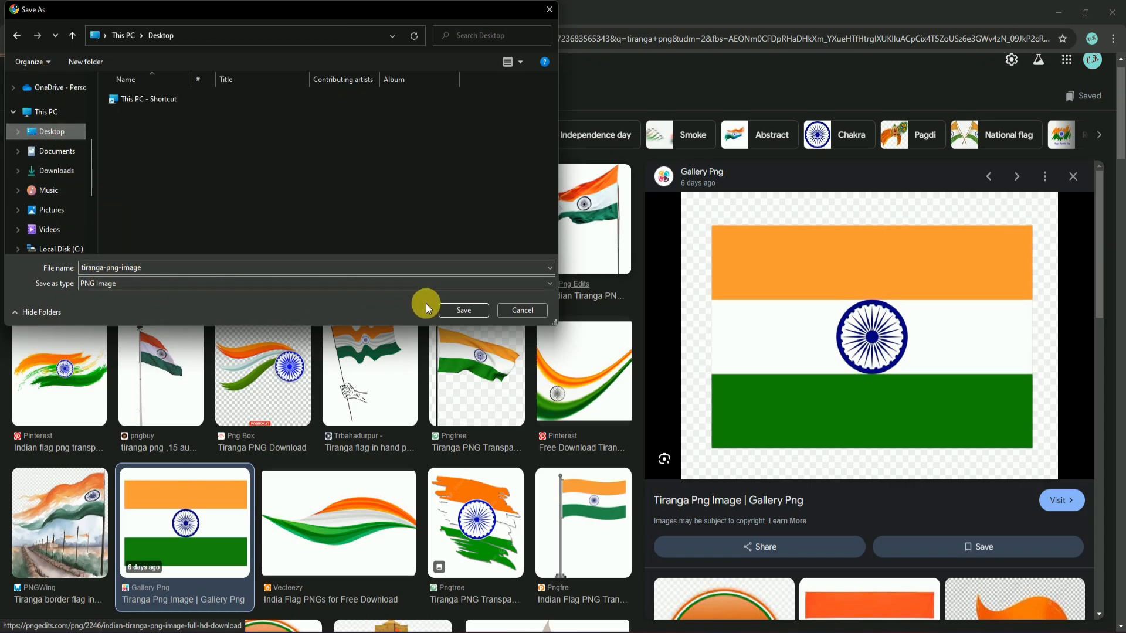
click(462, 311)
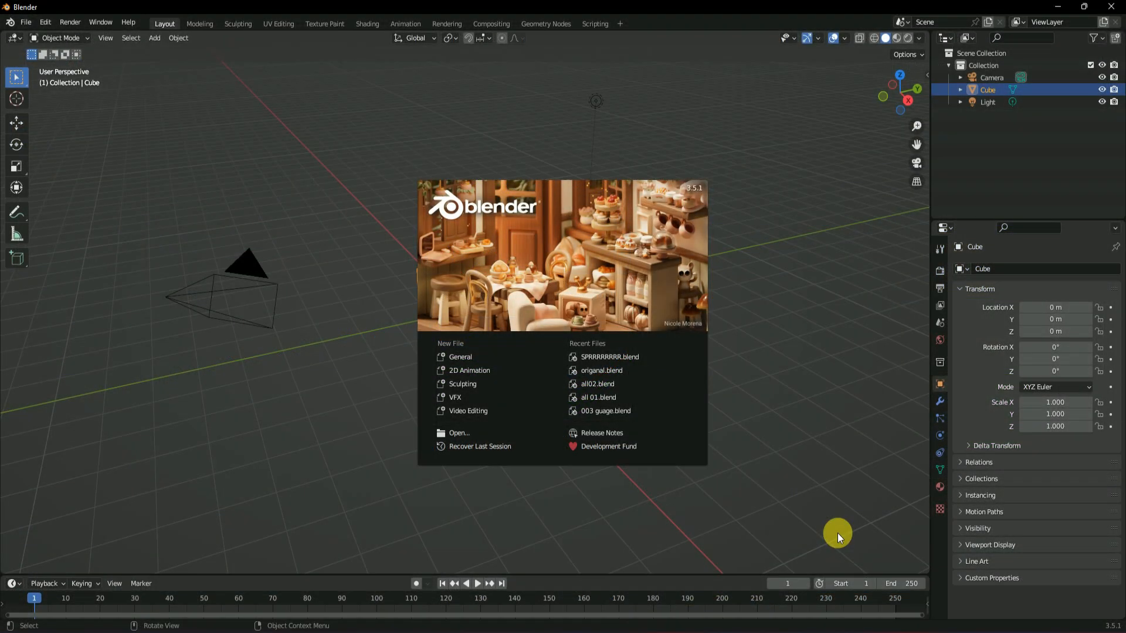
Switch to Blender, dismiss the splash screen and delete the default camera, cube and light.
click(837, 533)
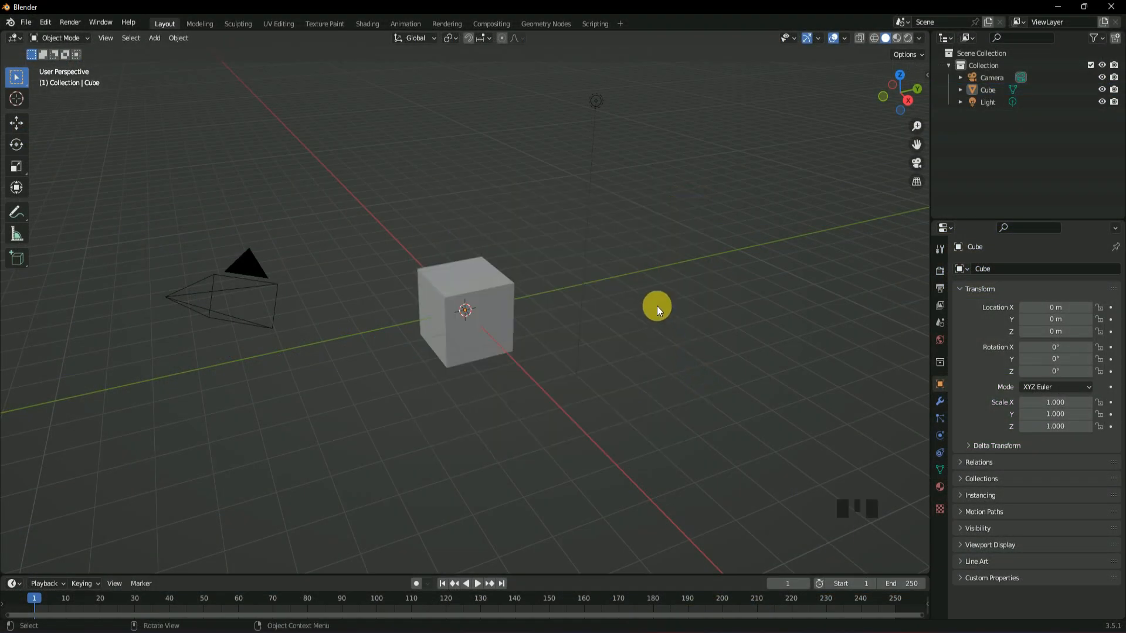
click(665, 319)
drag(146, 180, 719, 491)
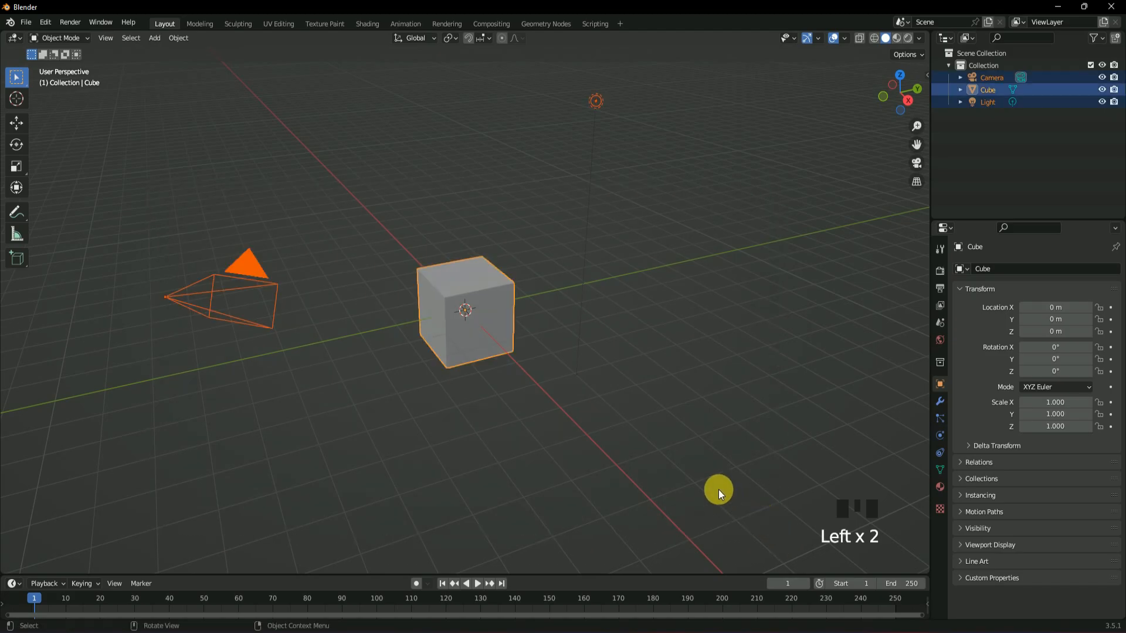
key(Delete)
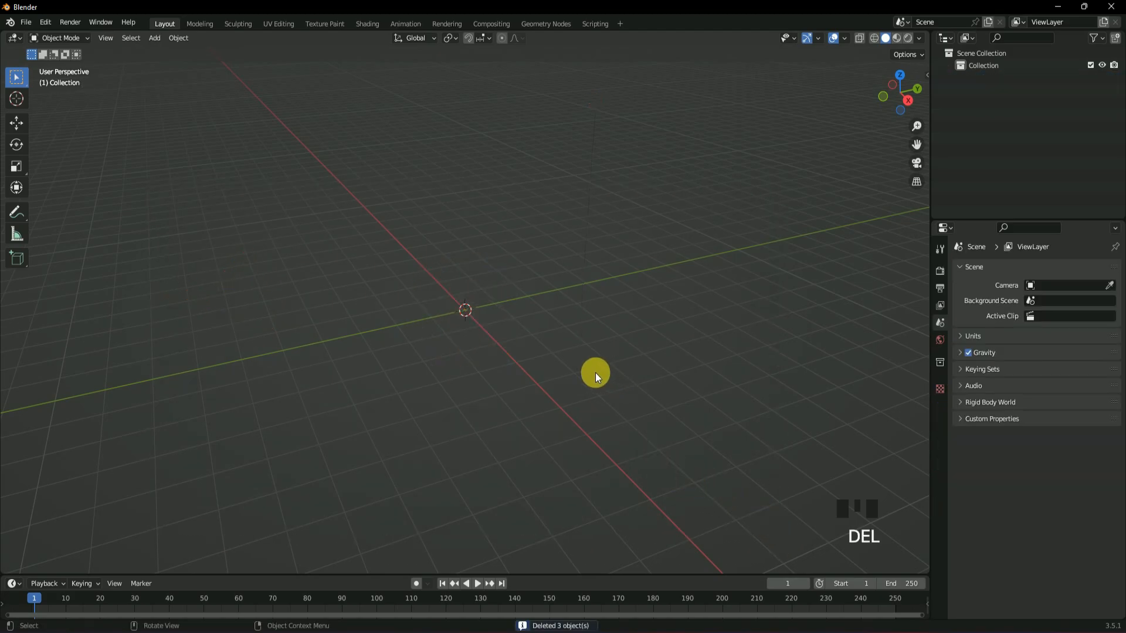
Add a plane mesh and rotate it 90° about the X axis so it stands upright in front view.
key(shift+a)
mouse_move(469, 297)
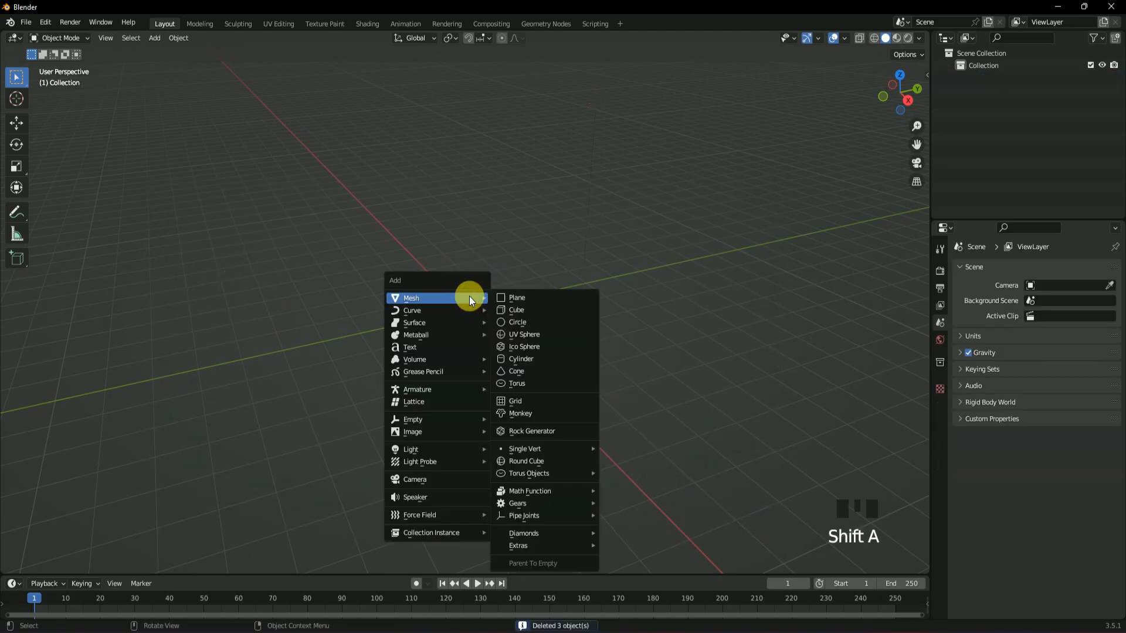
click(567, 298)
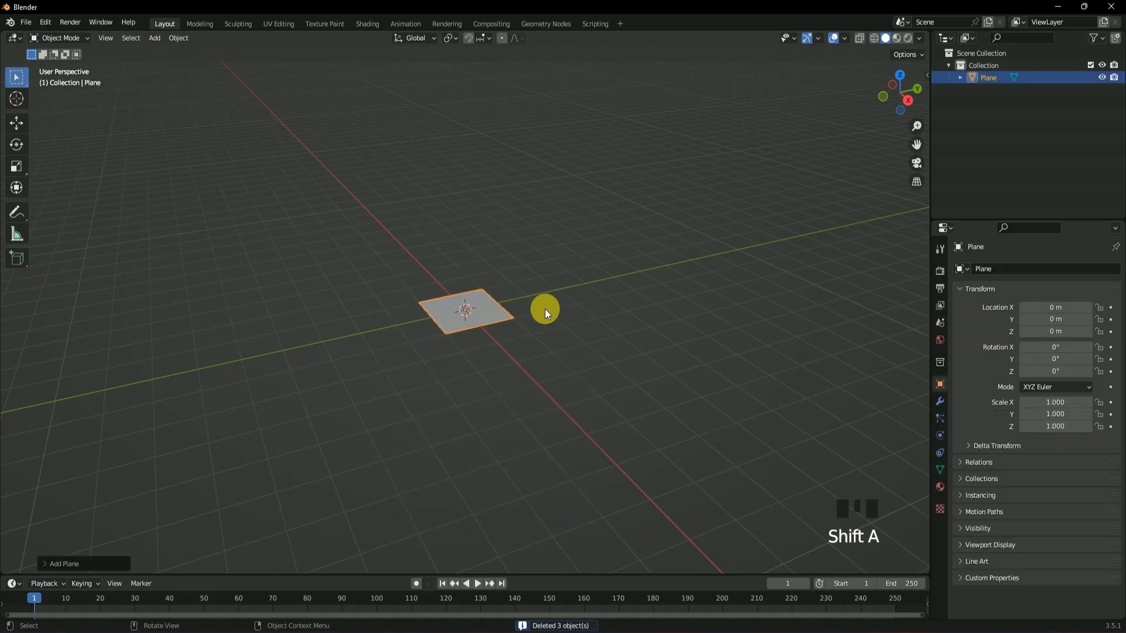
key(KP_1)
scroll(551, 317, up, 3)
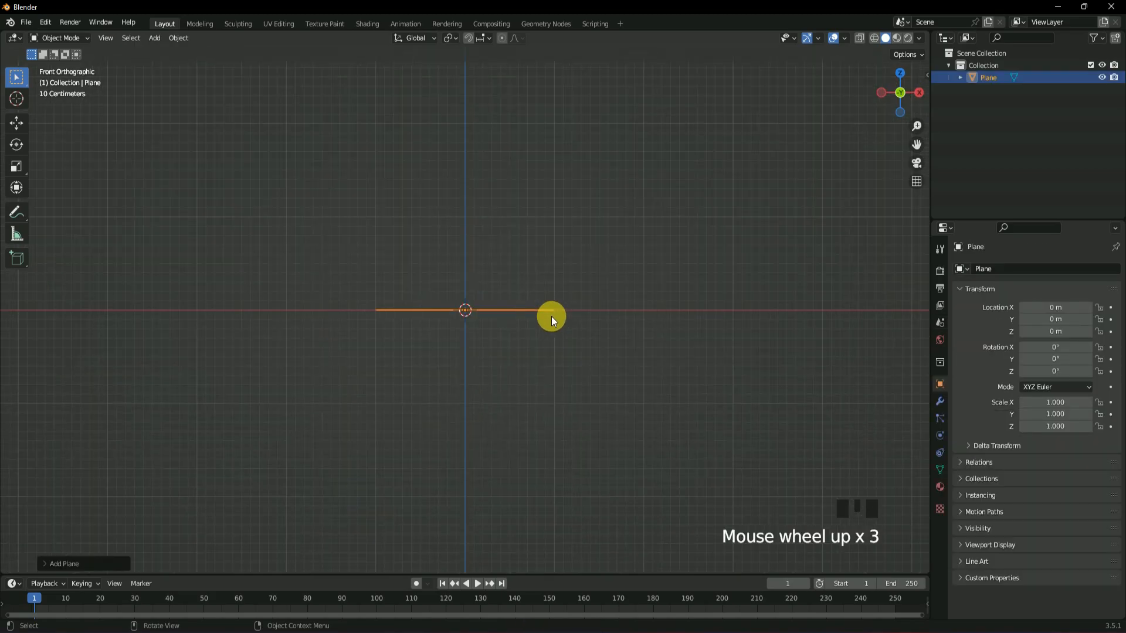
text(r90)
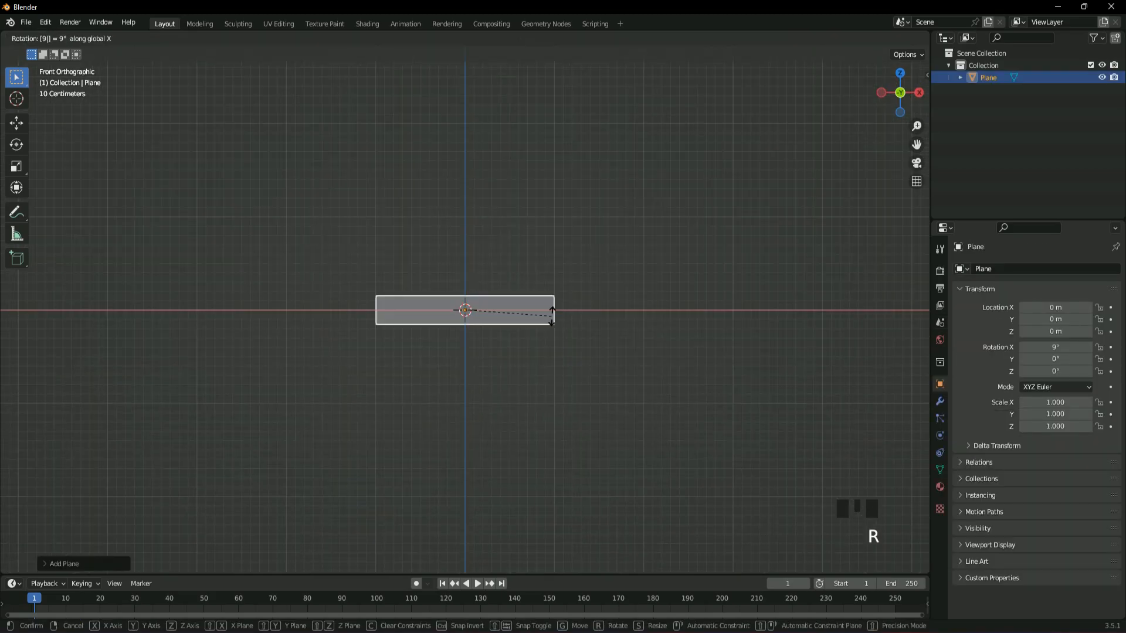
key(Return)
Scale the upright plane along the X axis to about 1.59, giving it a flag-like rectangular shape.
scroll(551, 316, up, 2)
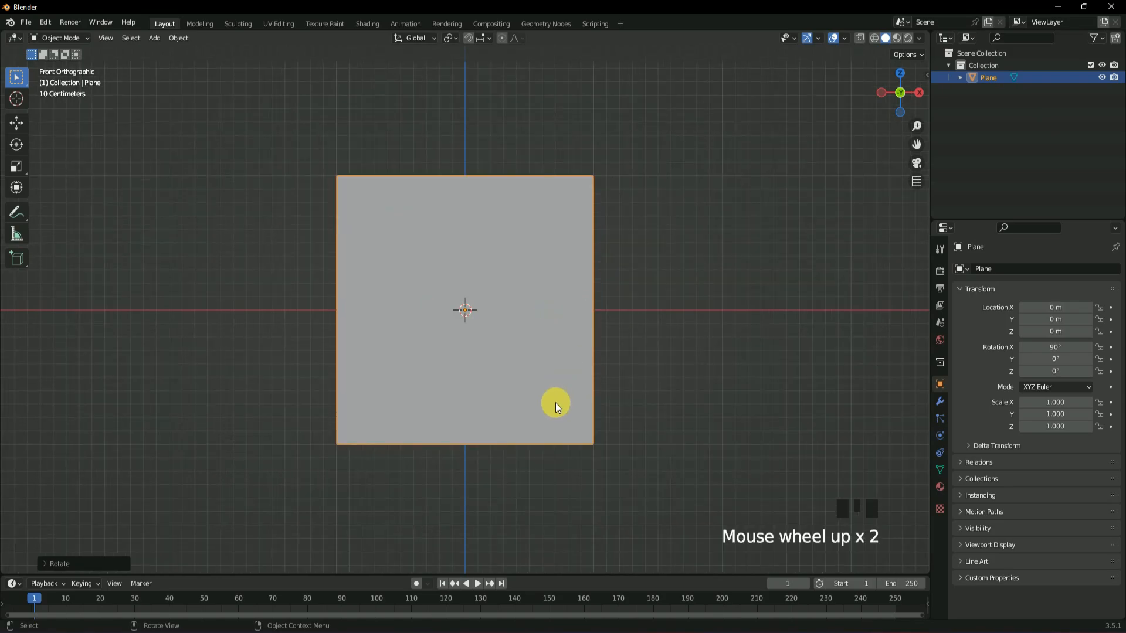
key(s)
key(x)
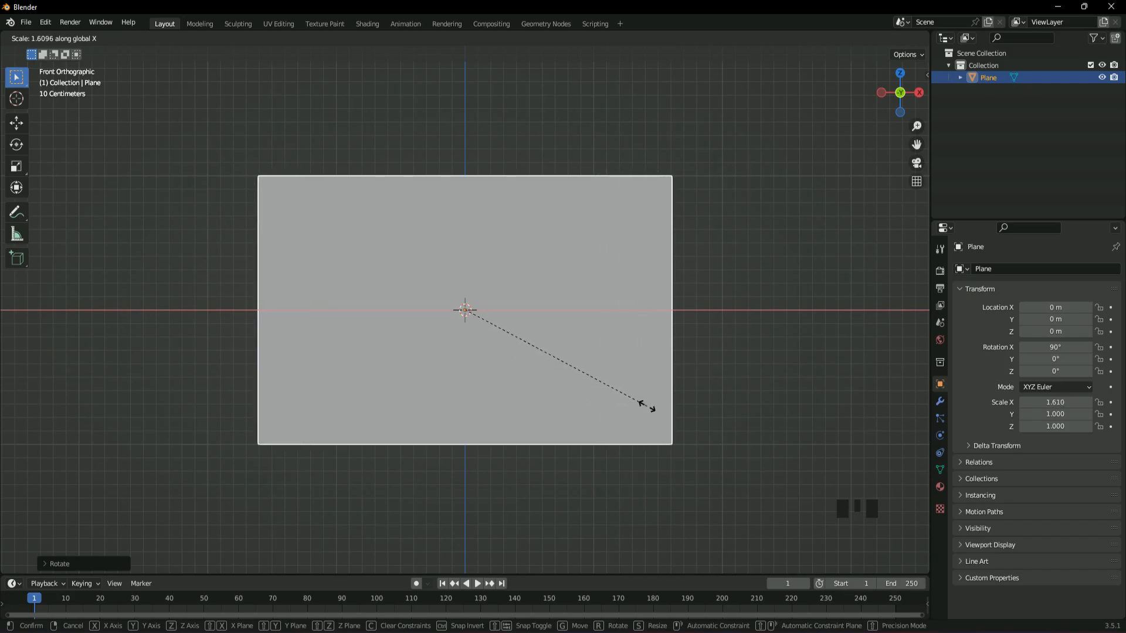
click(643, 405)
Enter Edit Mode on the plane and subdivide its entire face.
scroll(642, 405, down, 3)
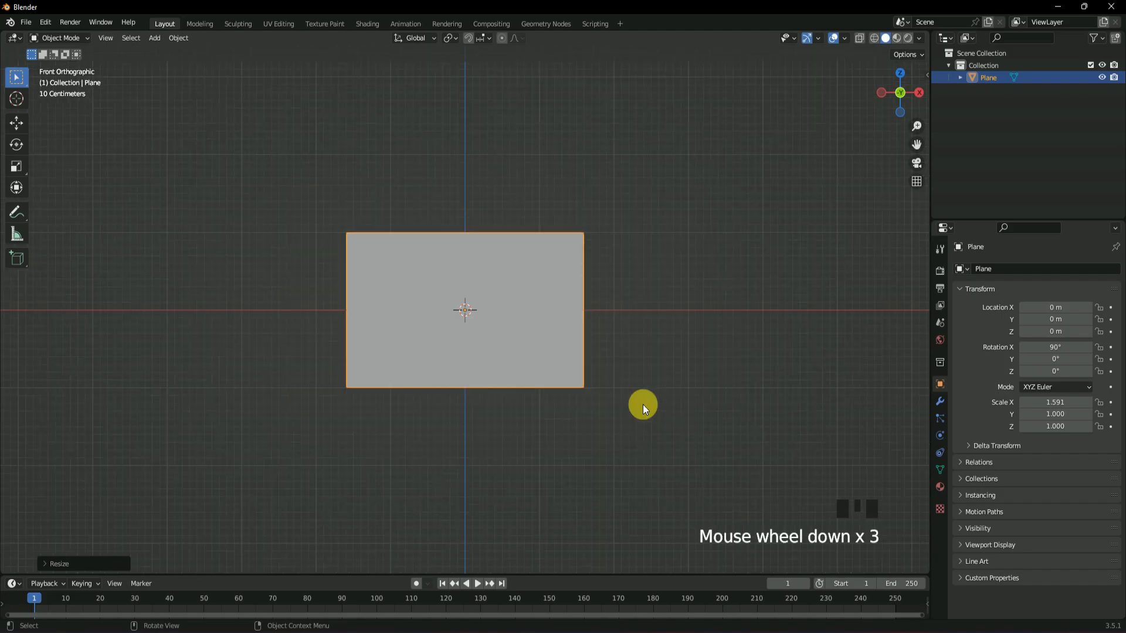
scroll(589, 413, down, 2)
shift+middle_drag(589, 412, 611, 375)
scroll(614, 370, up, 3)
scroll(611, 376, down, 3)
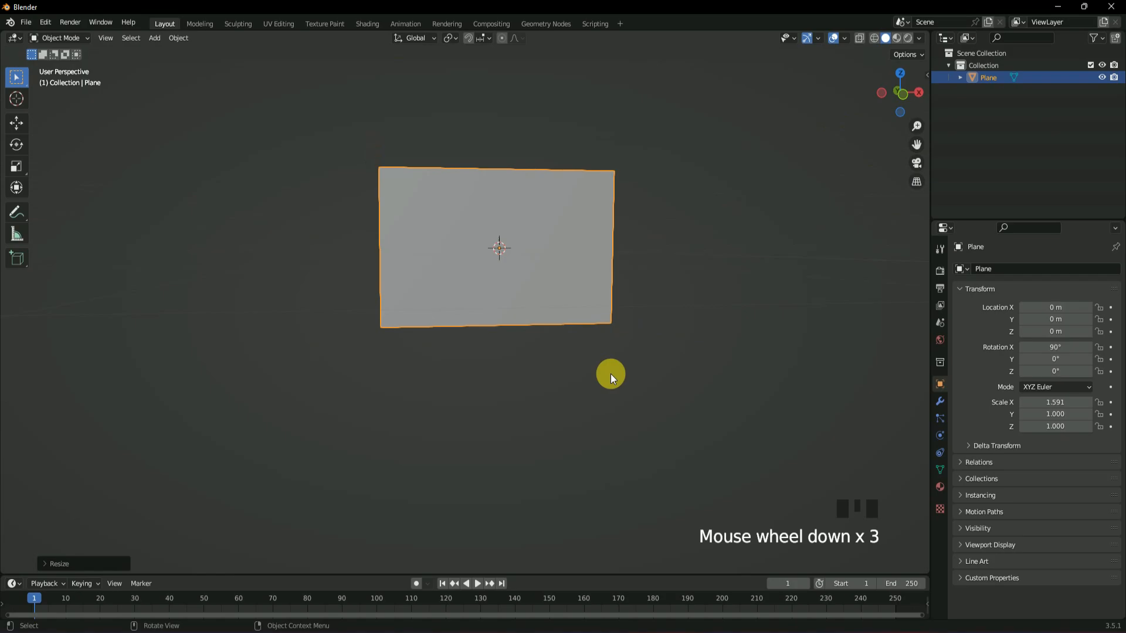
click(554, 293)
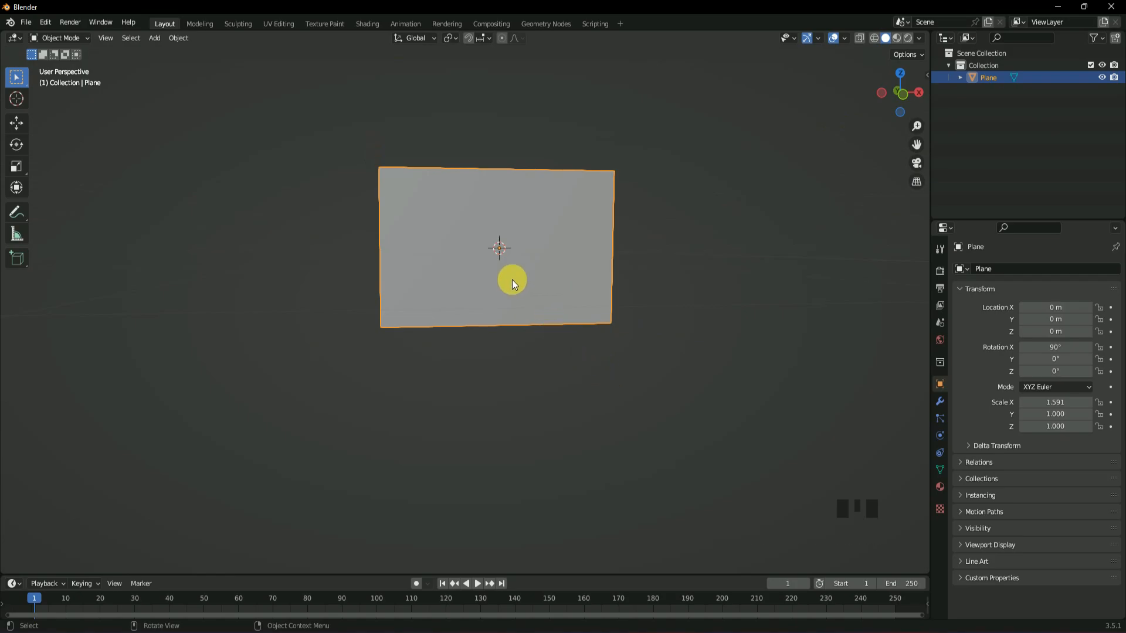
click(64, 37)
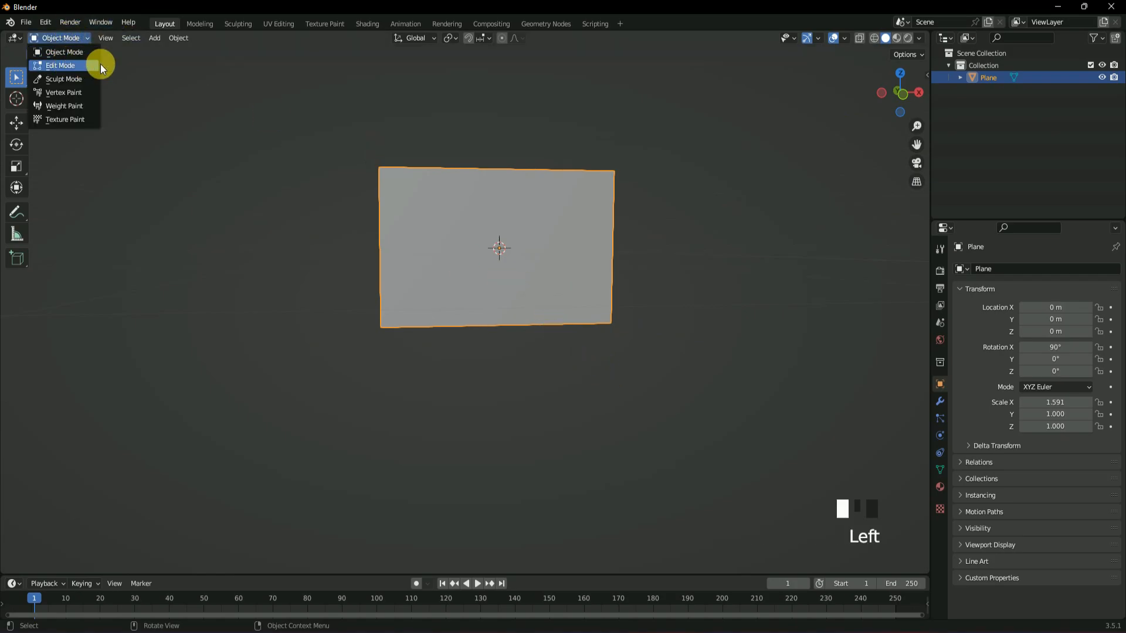
click(73, 66)
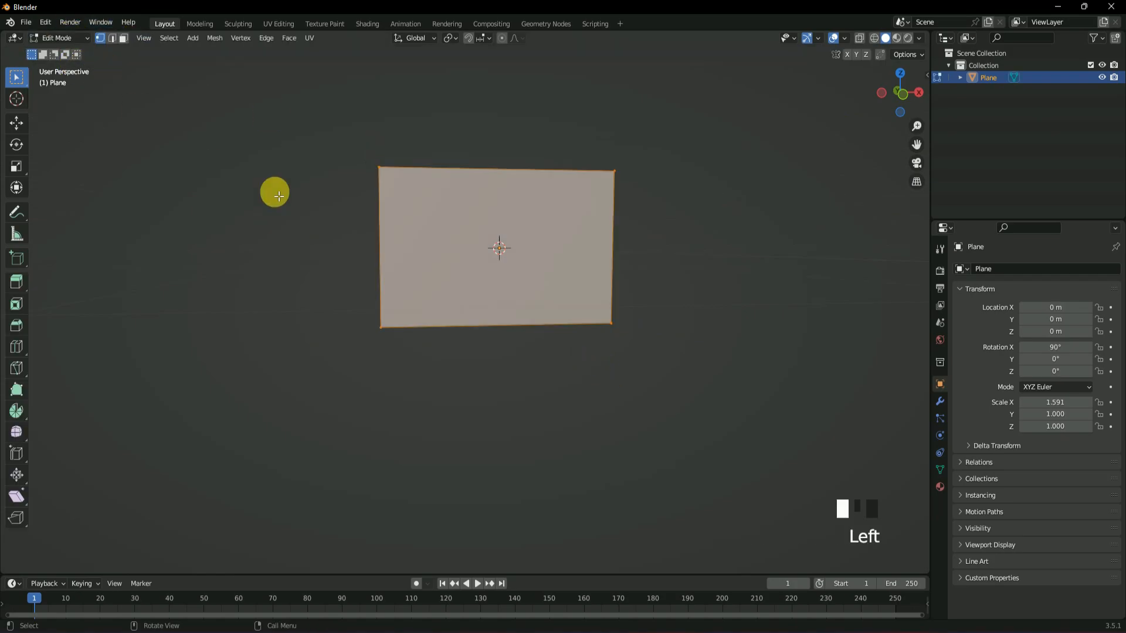
right_click(423, 264)
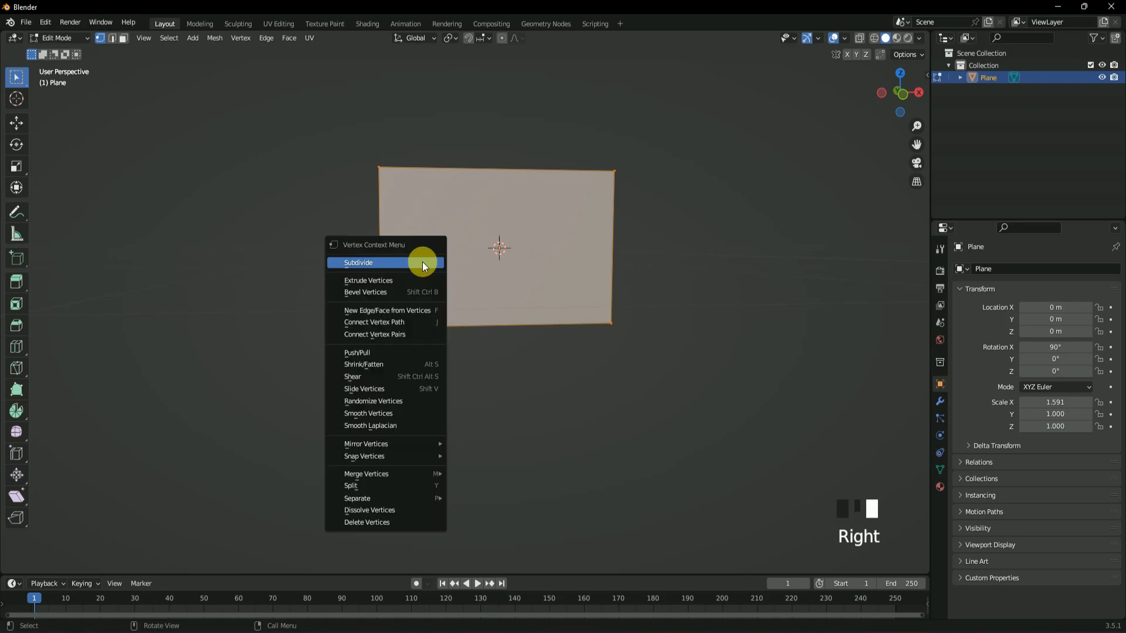
click(404, 261)
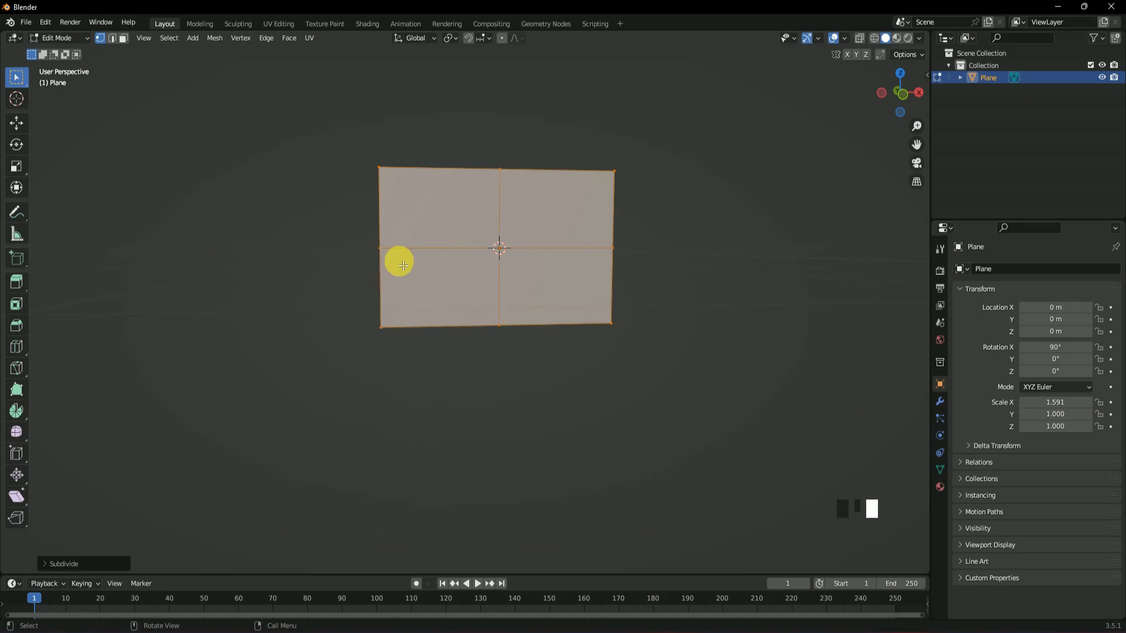
Set the subdivision's number of cuts to 50, deselect the mesh and return to Object Mode.
click(95, 559)
double_click(162, 481)
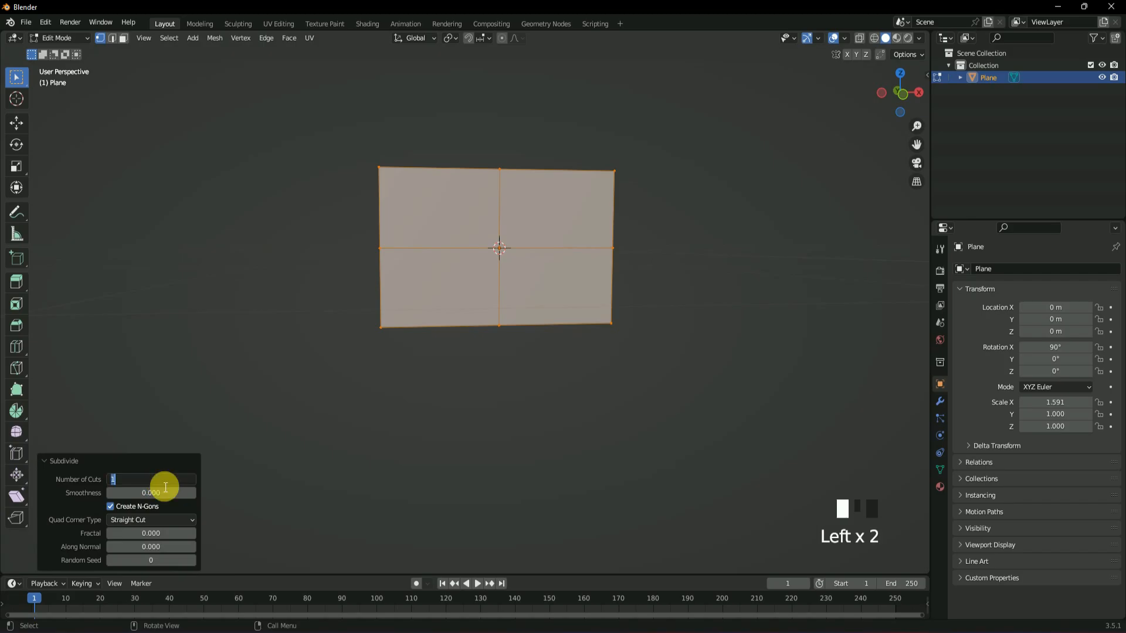
text(50)
key(Return)
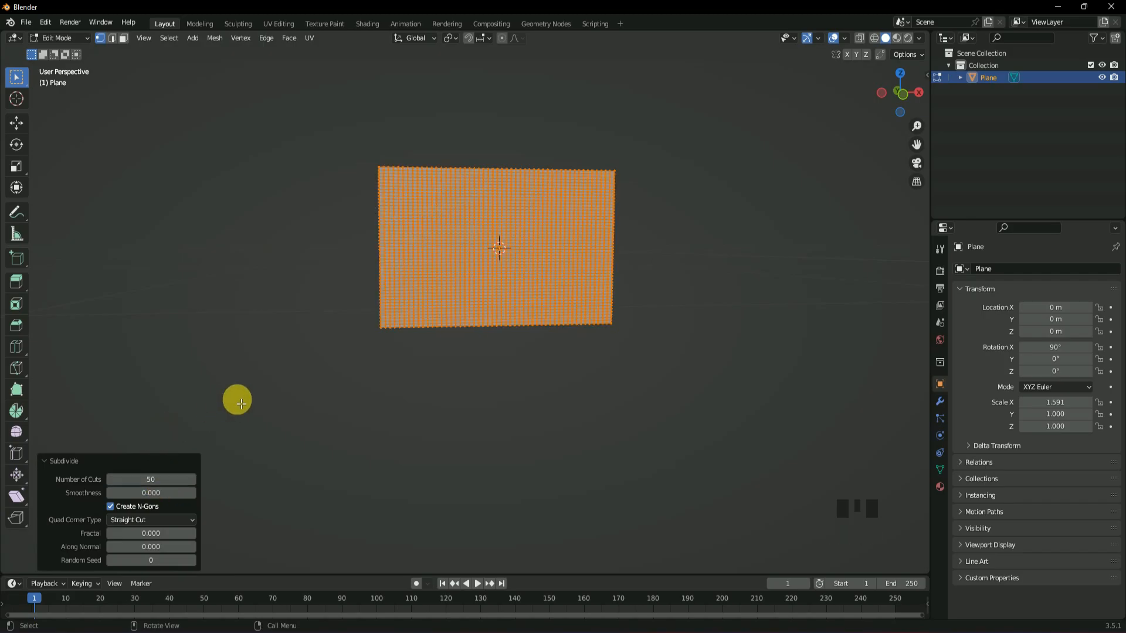
click(238, 399)
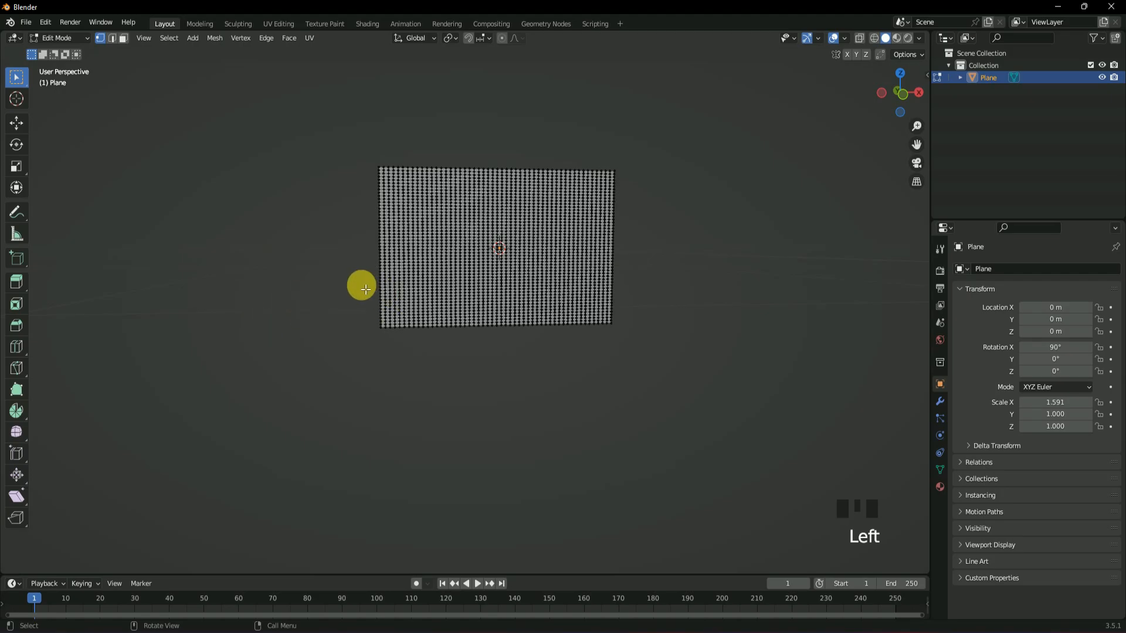
key(Tab)
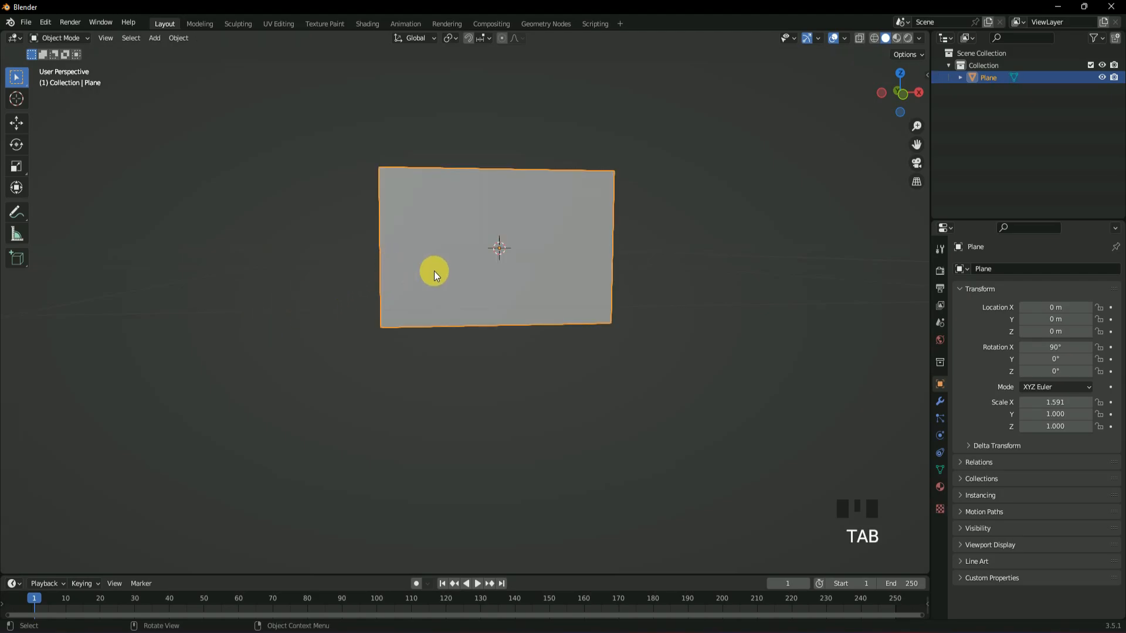
Add Cloth physics to the plane and apply the Silk preset.
click(940, 435)
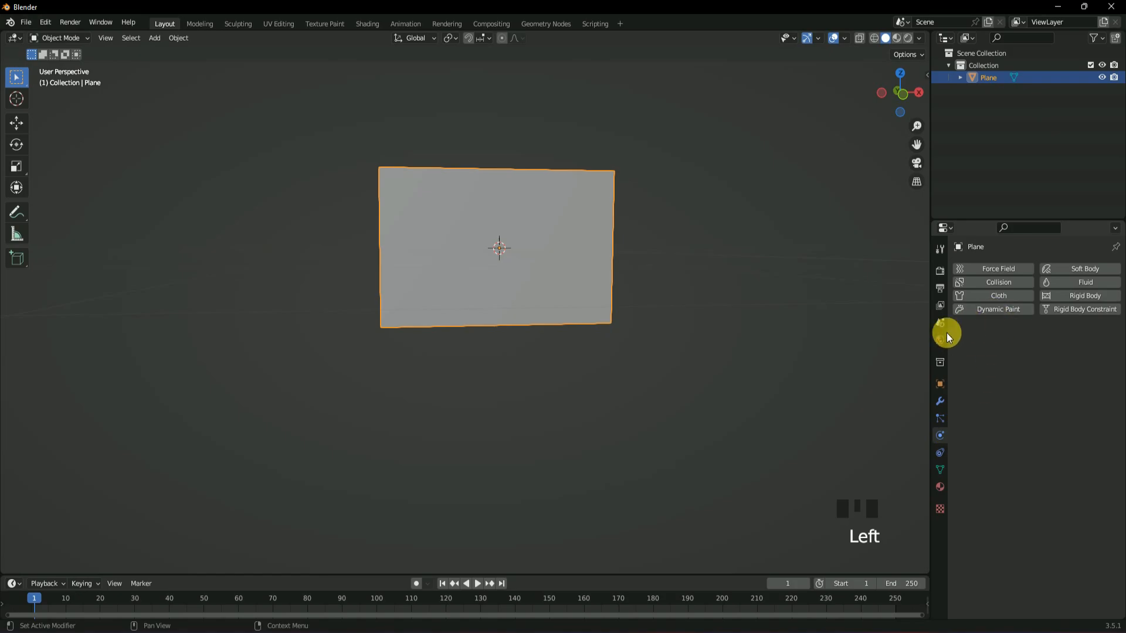
click(1004, 296)
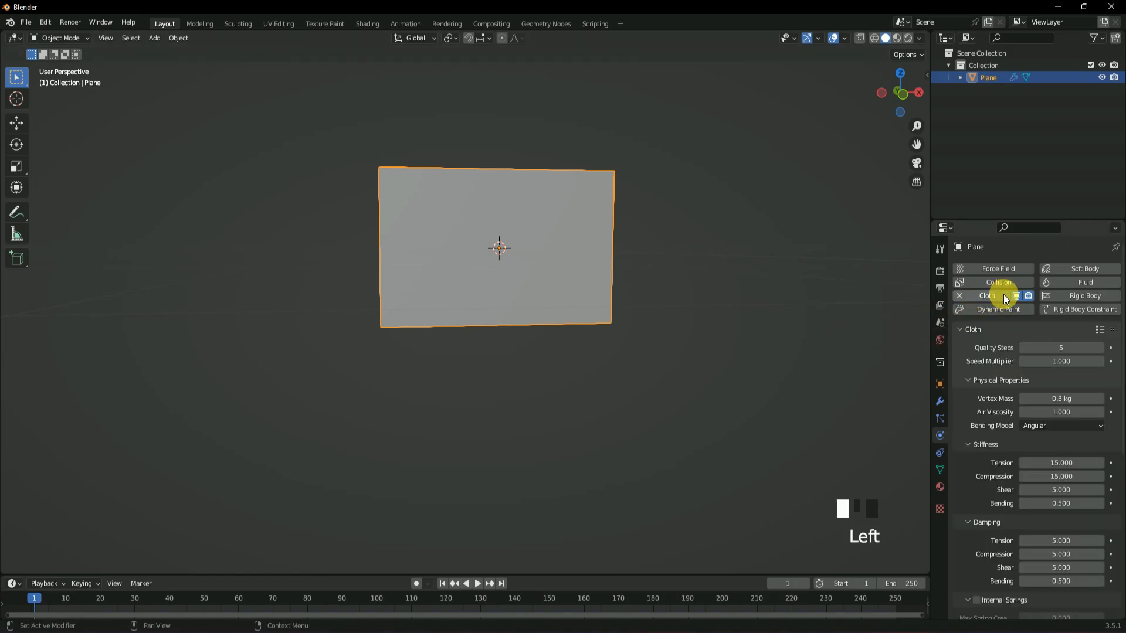
click(1099, 329)
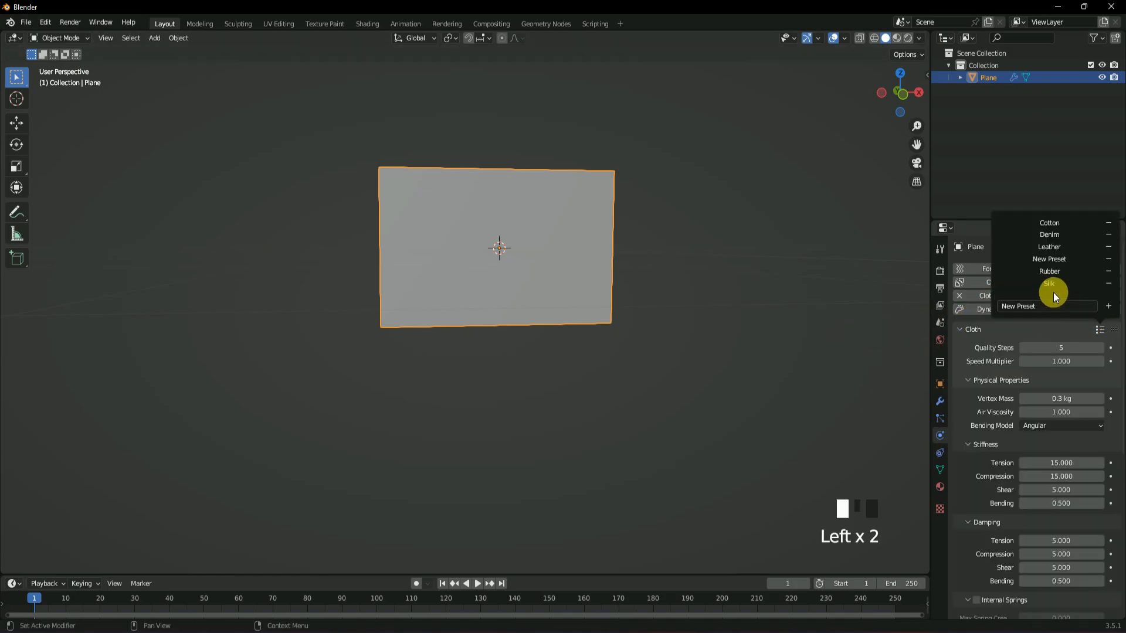
click(1063, 284)
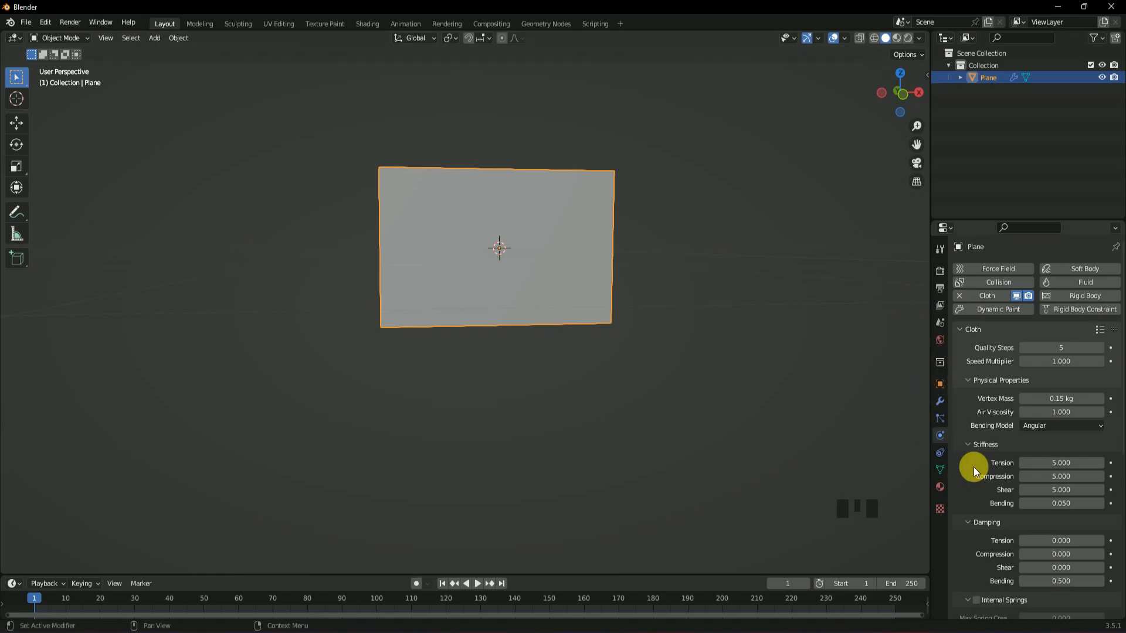
Expand the cloth simulation's Shape settings to show the Pin Group option.
scroll(1005, 463, down, 12)
scroll(1001, 444, down, 6)
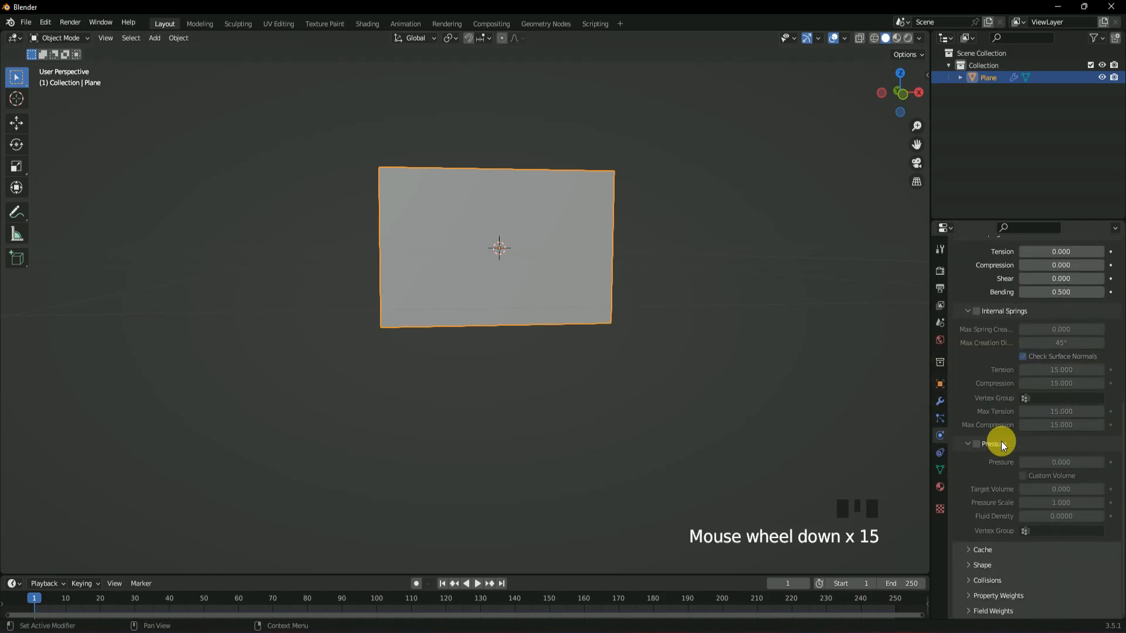
click(972, 566)
scroll(1008, 511, down, 7)
click(566, 303)
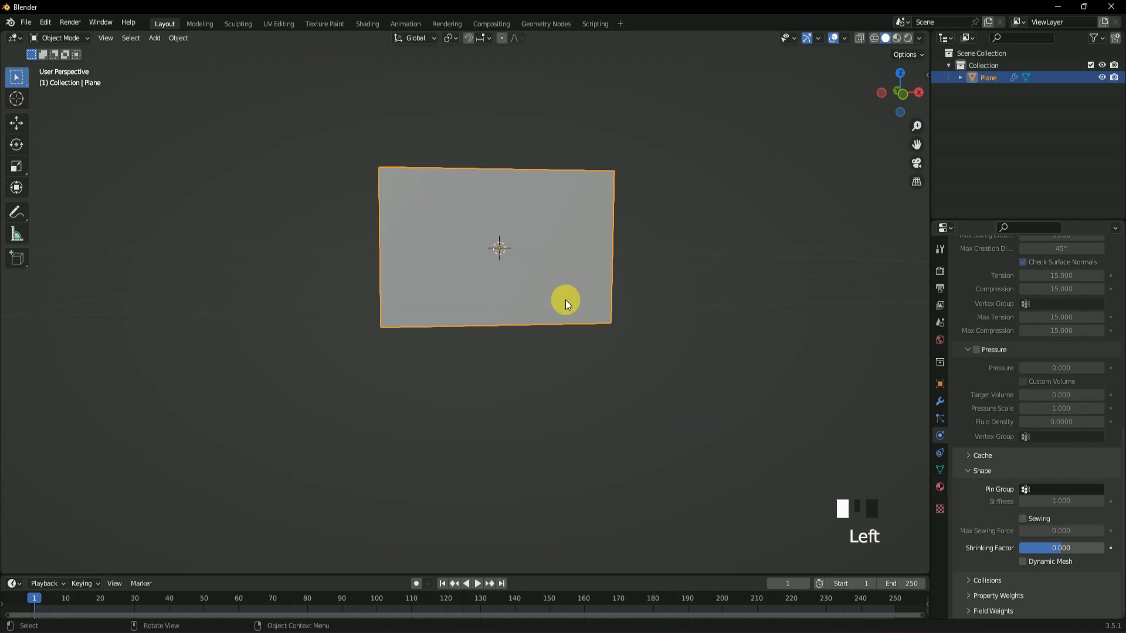
In Edit Mode with face selection, select the three edge faces at both the upper-left and lower-left corners of the plane.
drag(67, 37, 72, 71)
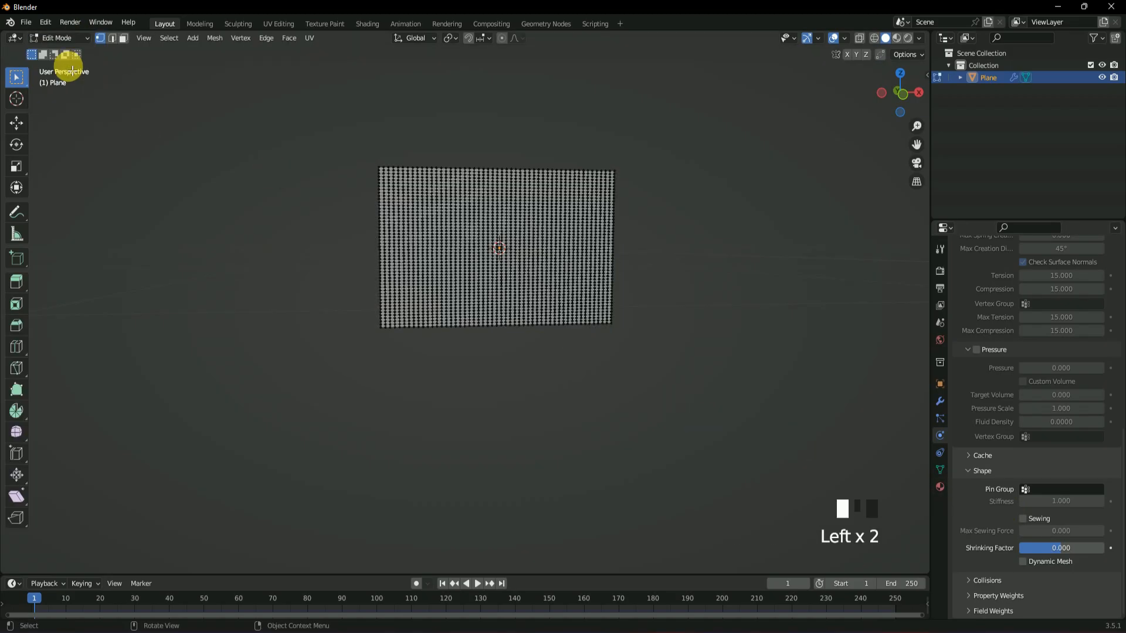
scroll(369, 197, up, 3)
click(123, 38)
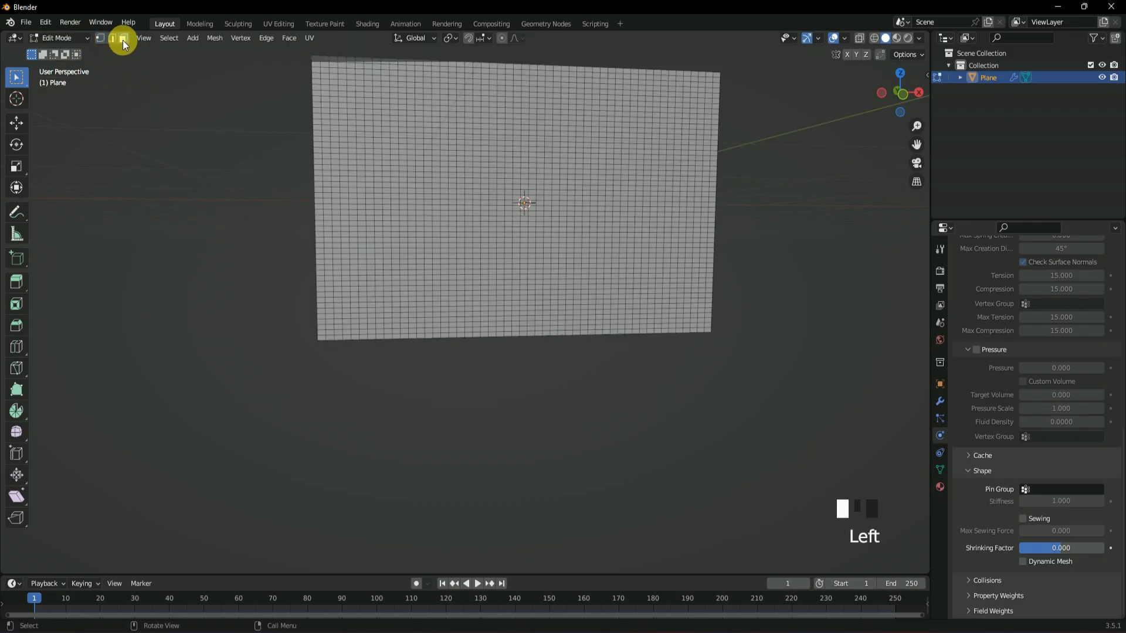
shift+middle_drag(167, 146, 315, 203)
scroll(352, 172, up, 3)
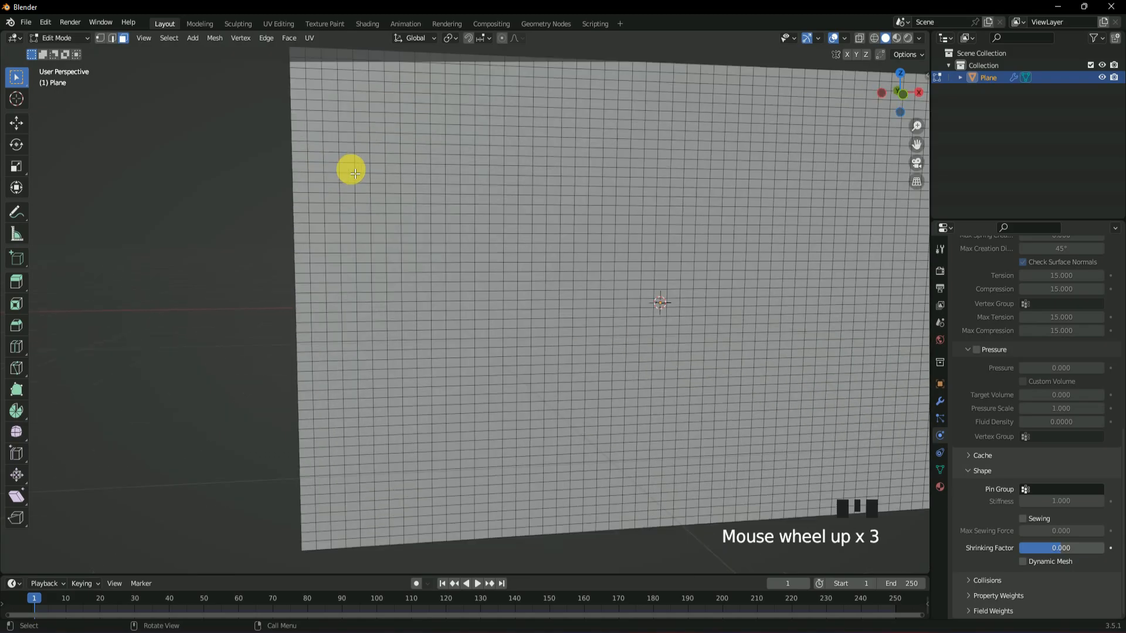
scroll(352, 171, up, 1)
click(328, 102)
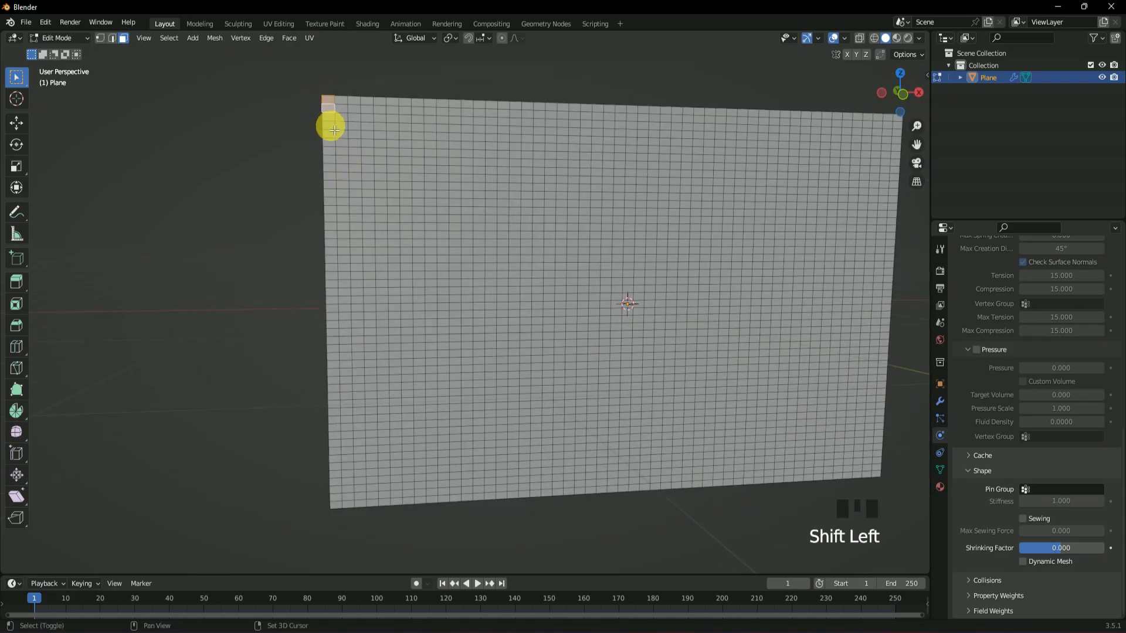
shift+click(332, 122)
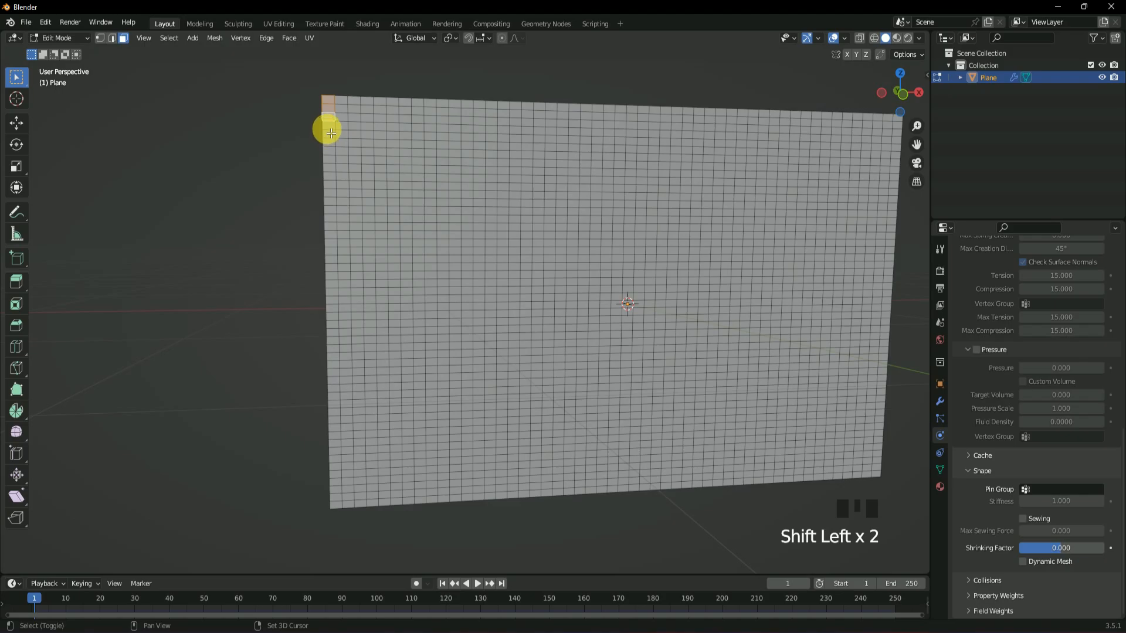
shift+click(334, 502)
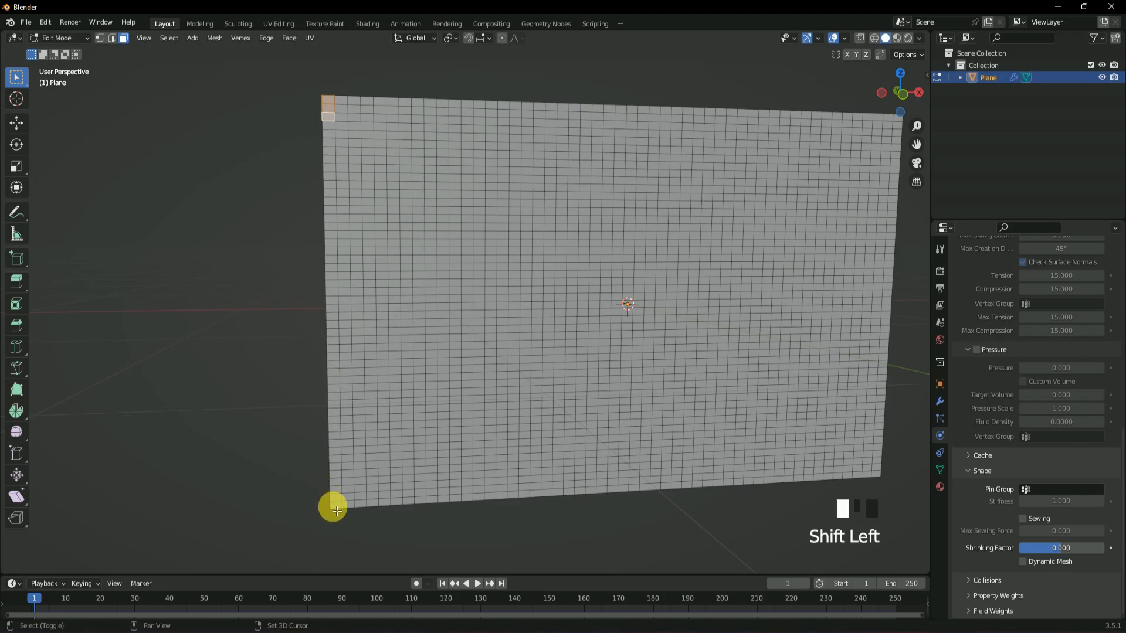
shift+click(336, 497)
shift+click(335, 491)
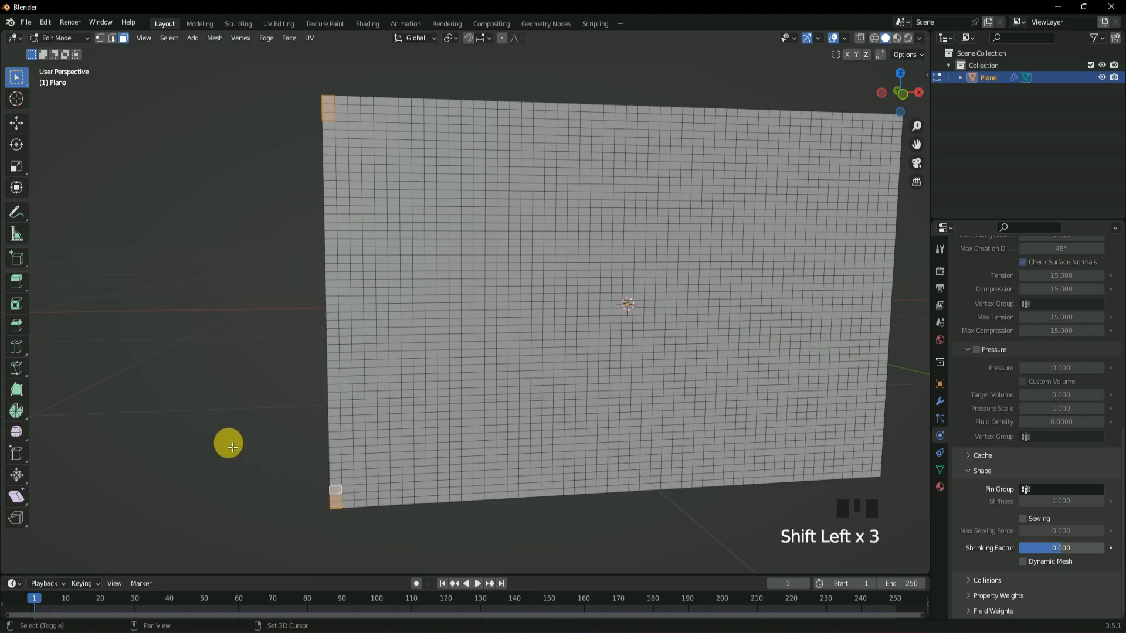
Create a vertex group from the selected corner faces and return to Object Mode.
click(940, 470)
click(1110, 307)
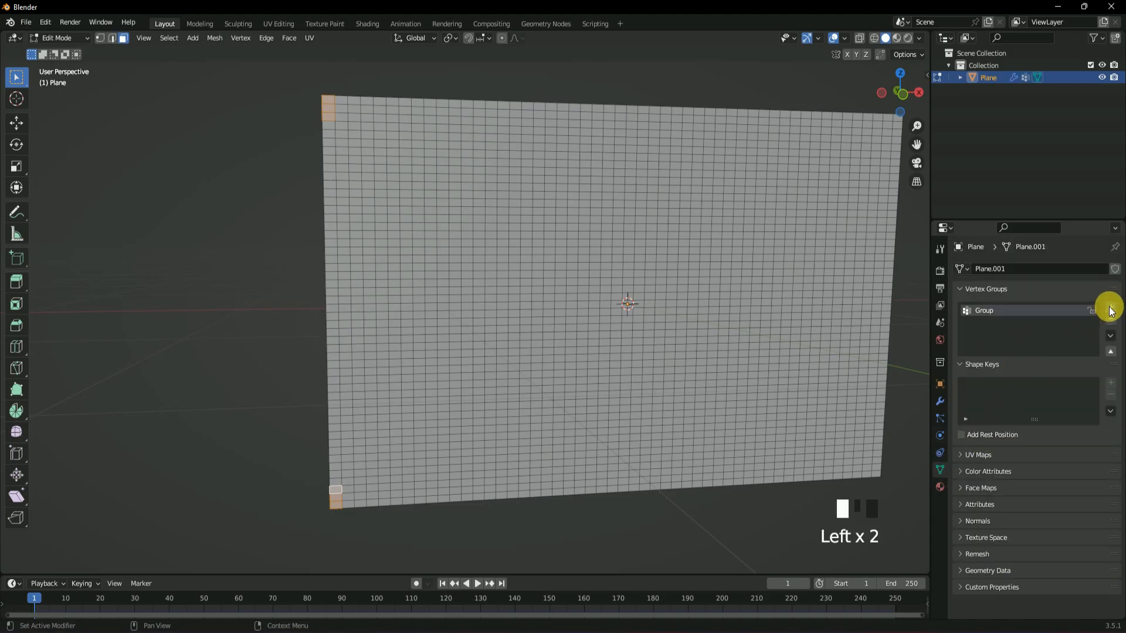
click(1030, 310)
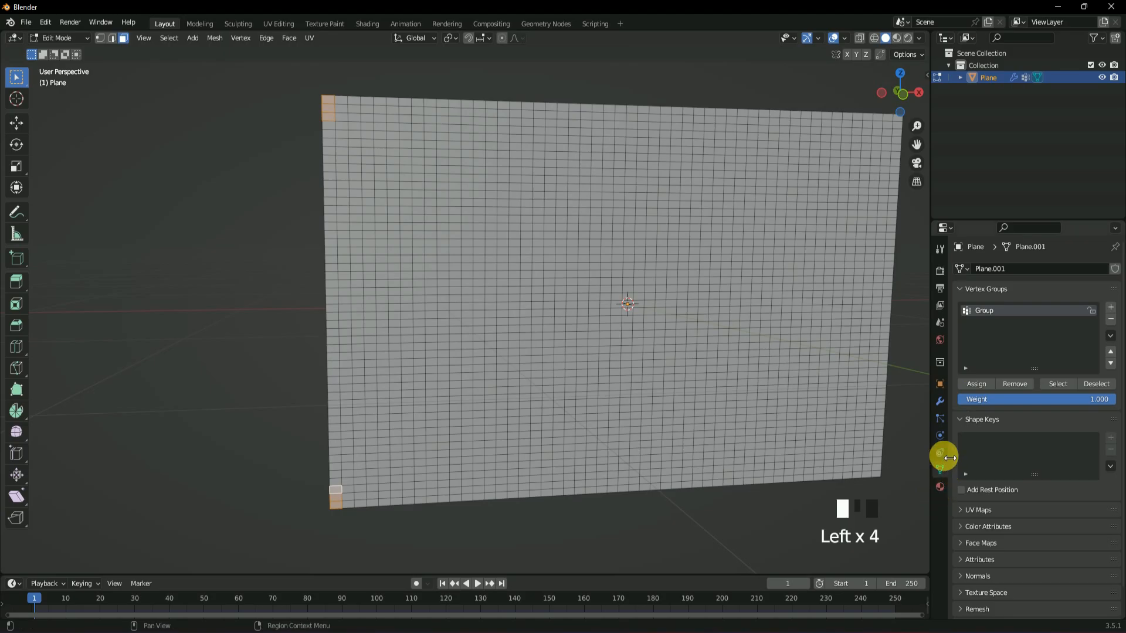
click(66, 38)
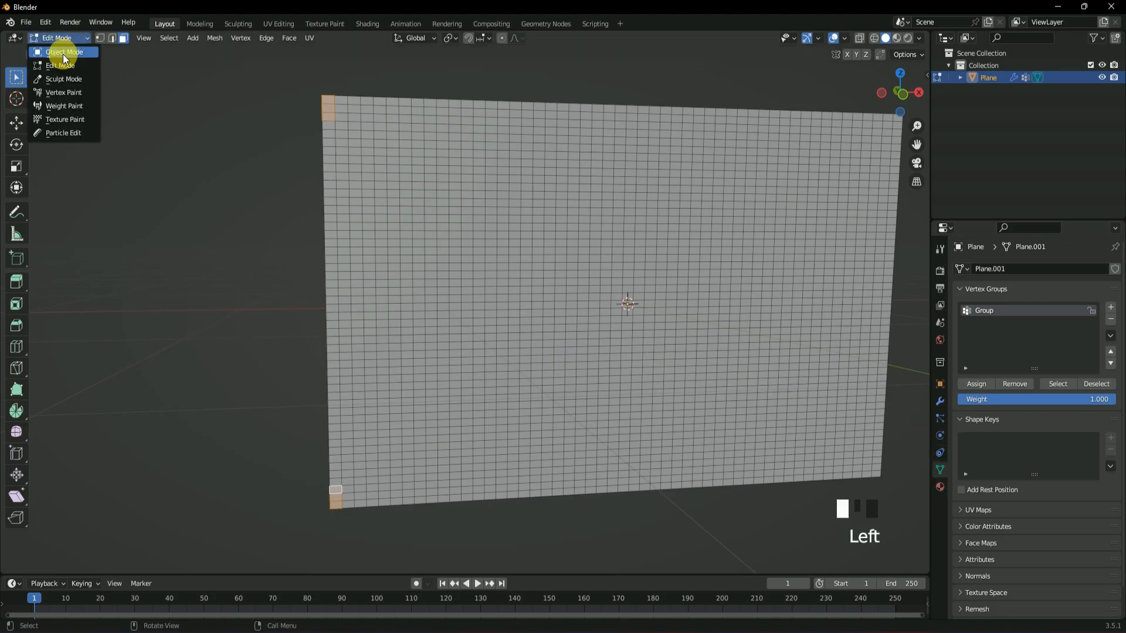
click(64, 52)
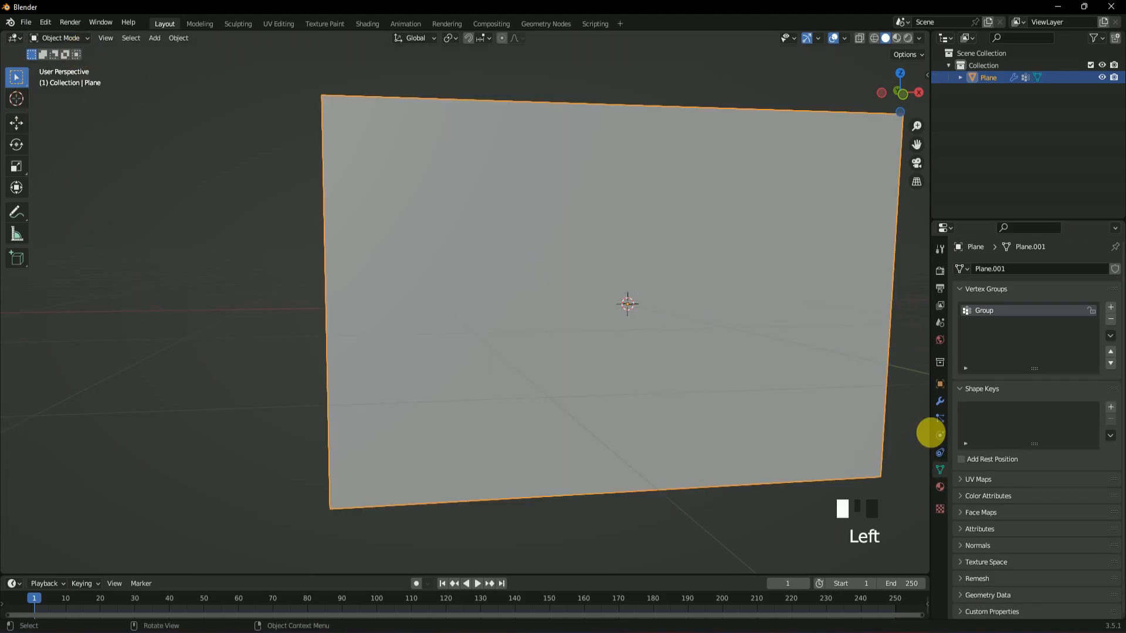
Set the cloth simulation's Pin Group to the vertex group named Group.
click(941, 439)
scroll(1020, 409, down, 14)
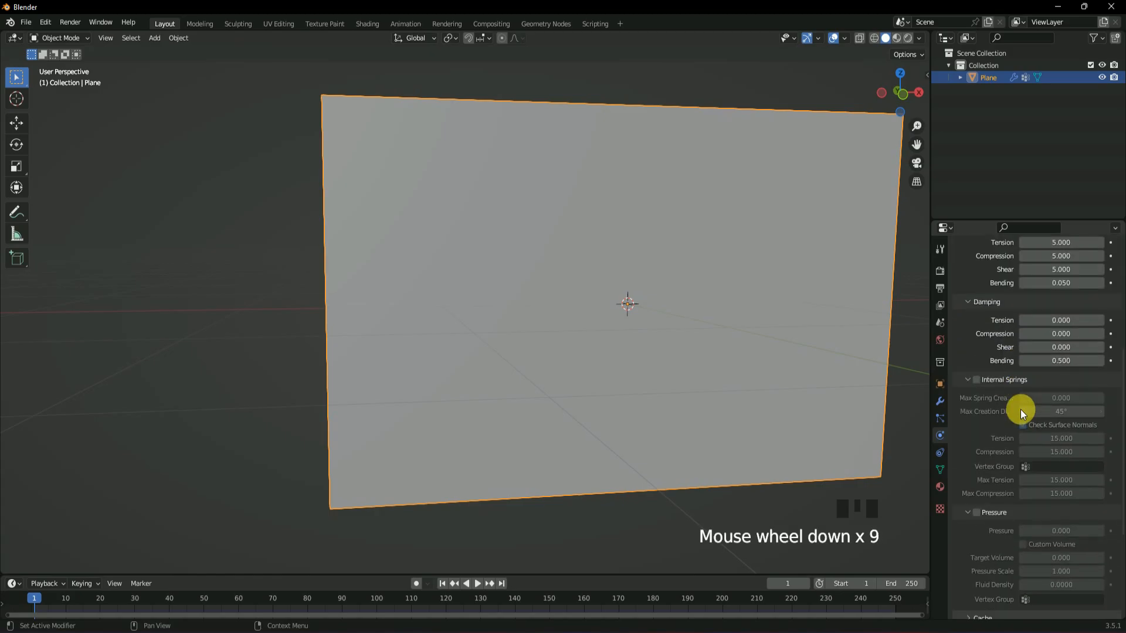
scroll(1020, 409, down, 5)
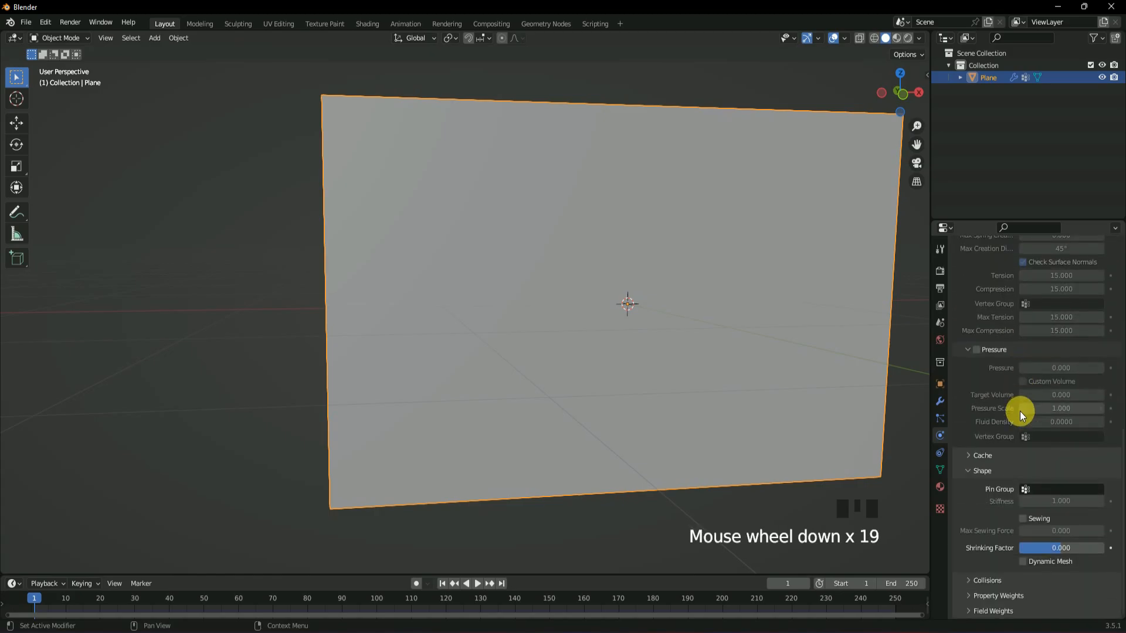
click(1047, 489)
click(1019, 507)
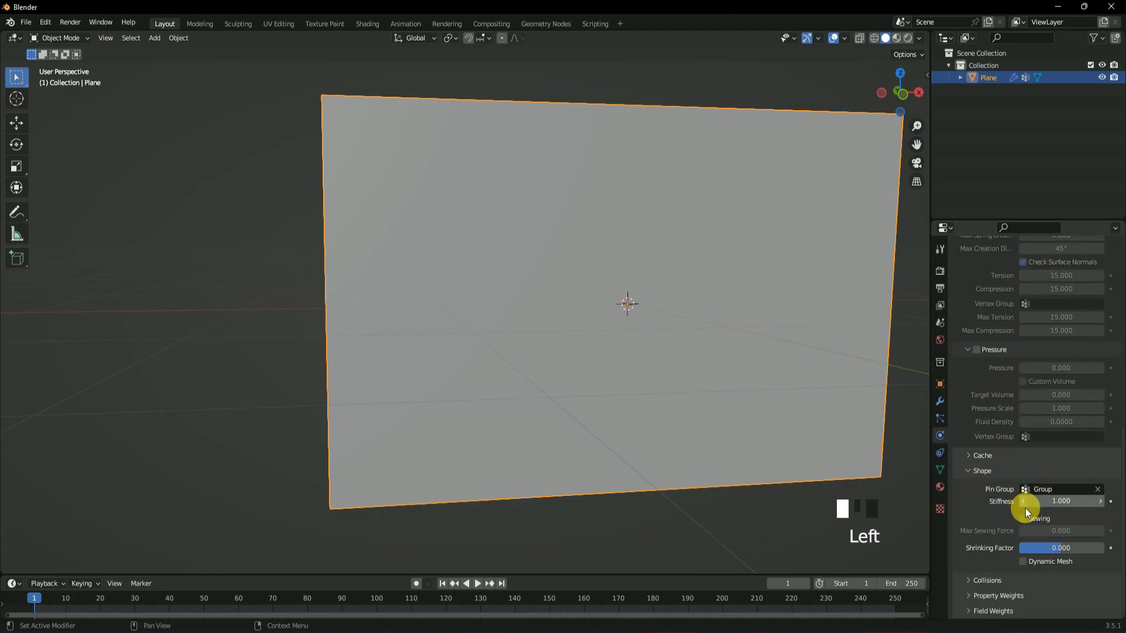
Enable Sewing in the cloth's Shape settings and Self Collisions in its Collisions settings.
scroll(1022, 522, down, 1)
click(1022, 519)
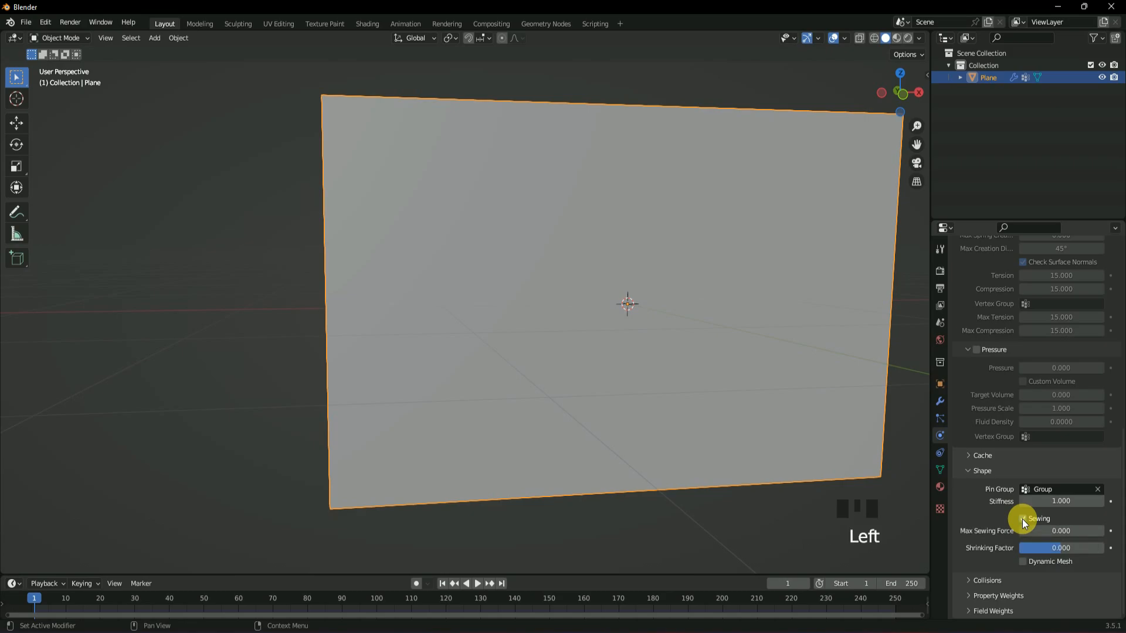
scroll(1032, 528, down, 3)
click(972, 579)
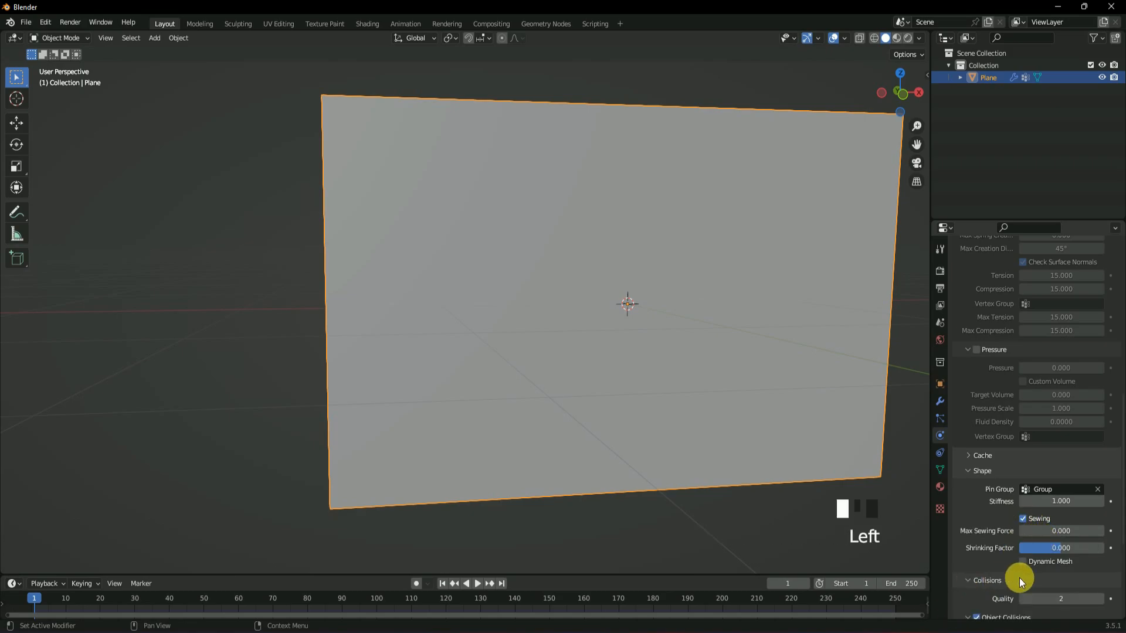
scroll(1019, 571, down, 10)
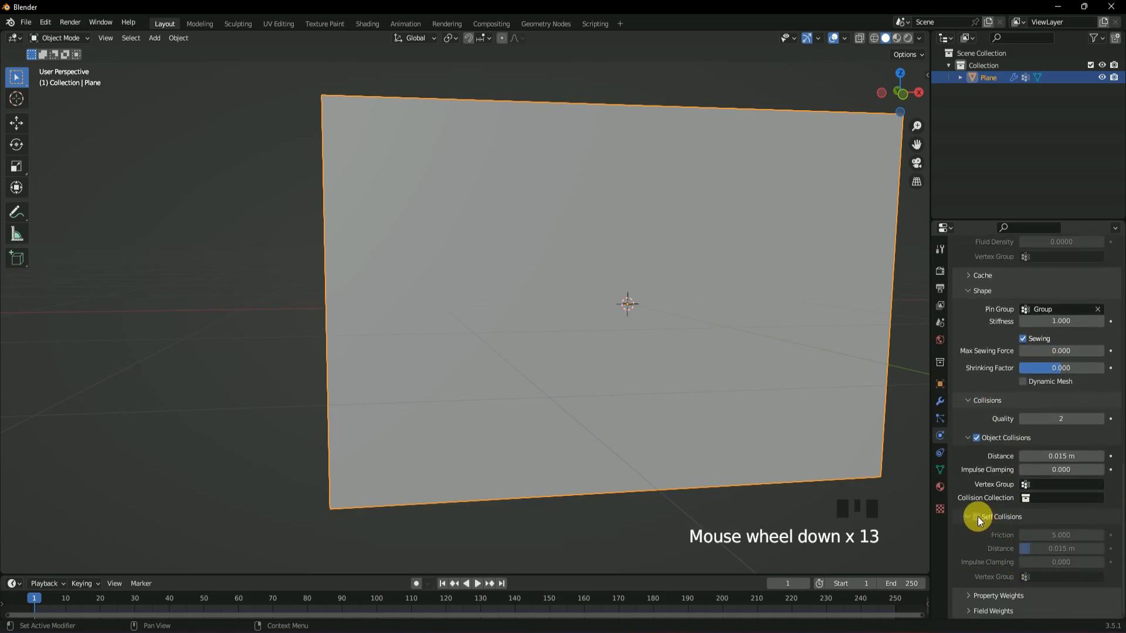
click(976, 517)
Play the cloth simulation with the timeline enlarged, stop it, and return the playhead to frame 0.
scroll(662, 492, down, 3)
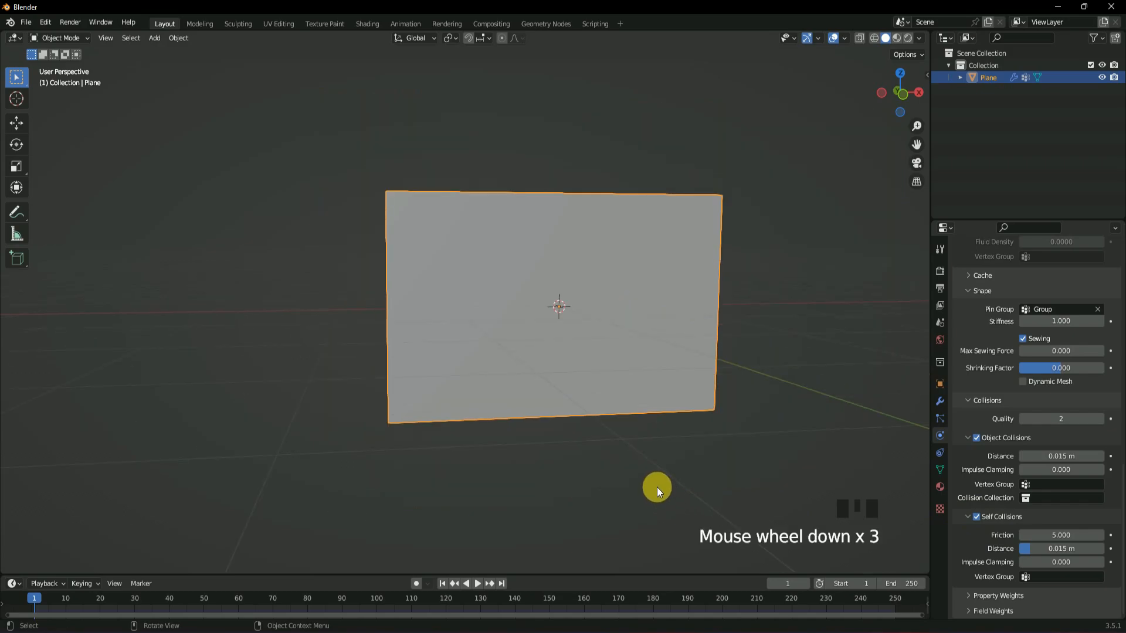
drag(298, 572, 306, 514)
key(space)
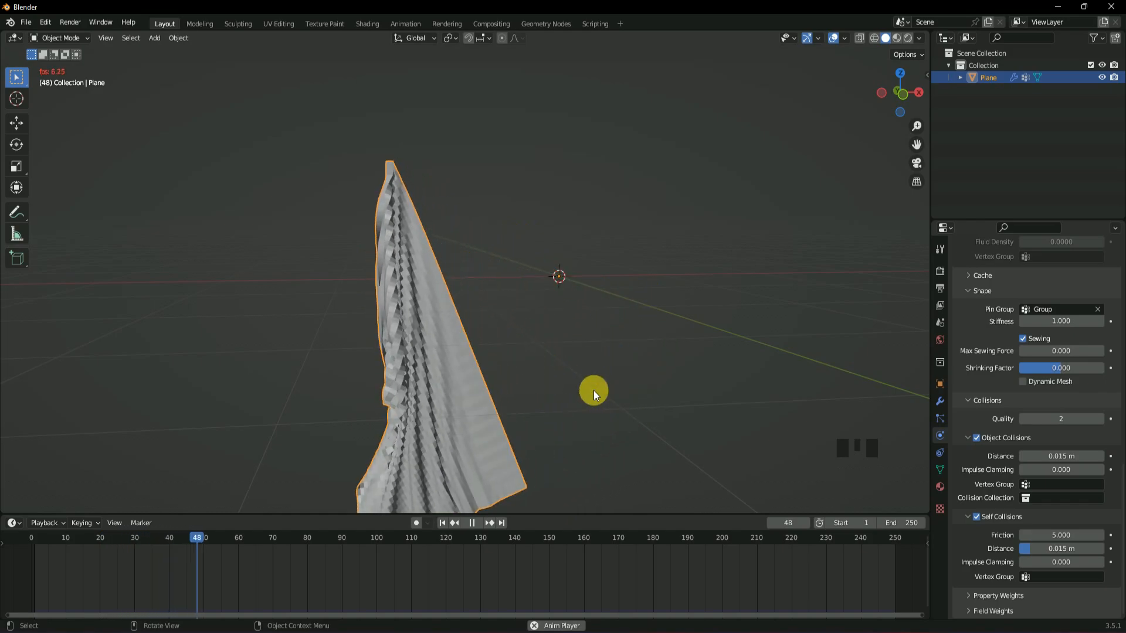
scroll(592, 389, down, 3)
key(space)
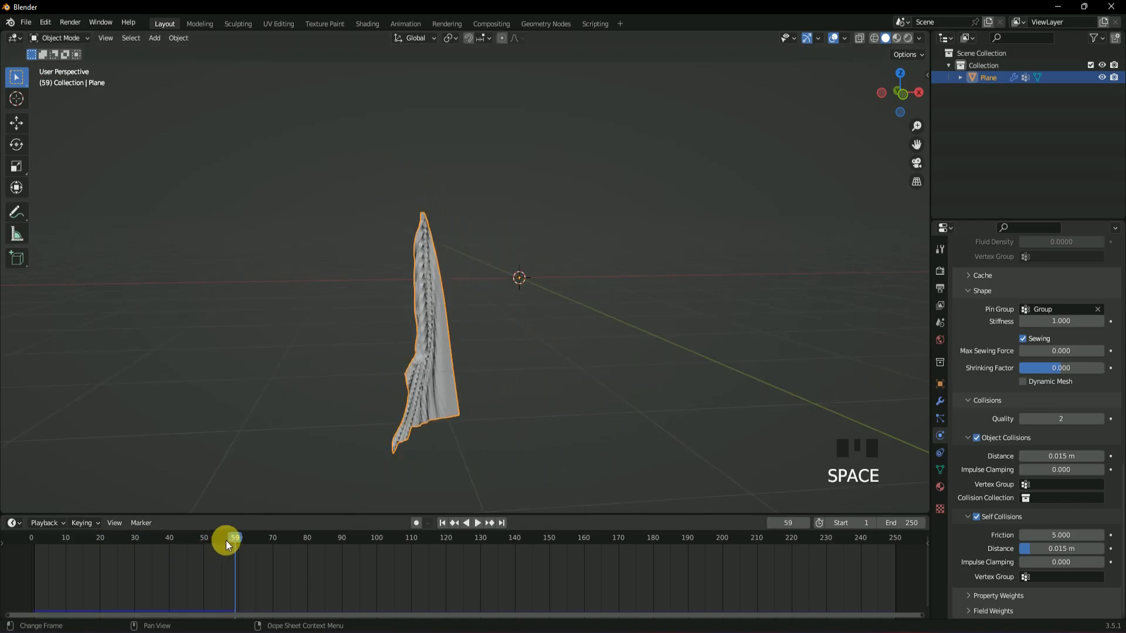
drag(229, 538, 10, 533)
scroll(414, 351, up, 2)
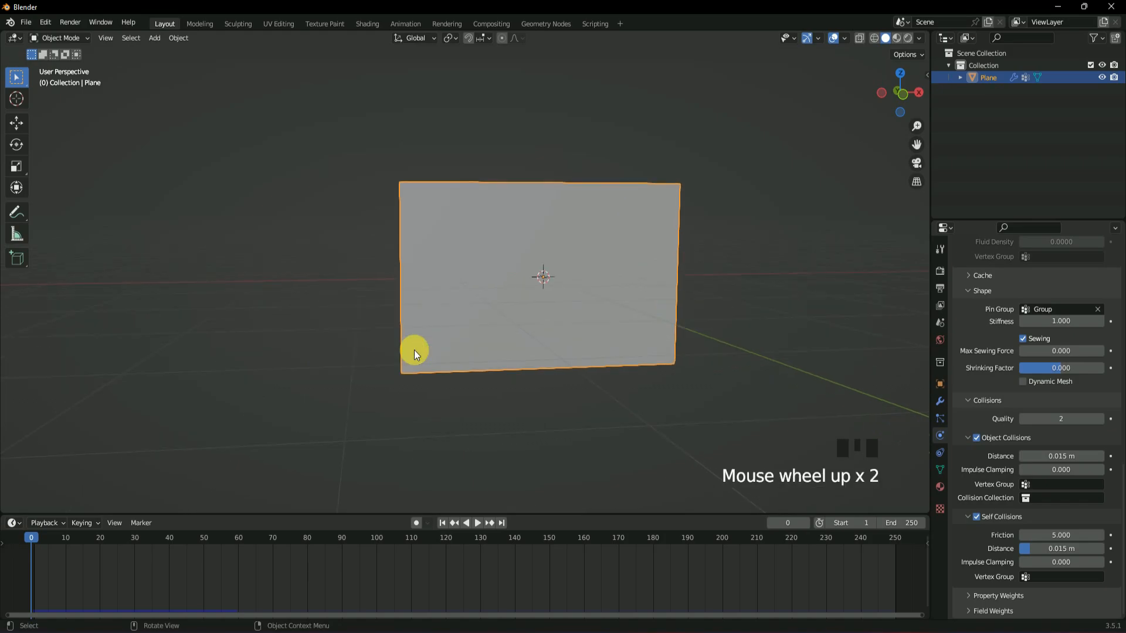
Add a Wind force field at the plane's centre in front view.
scroll(414, 350, down, 1)
scroll(469, 355, down, 2)
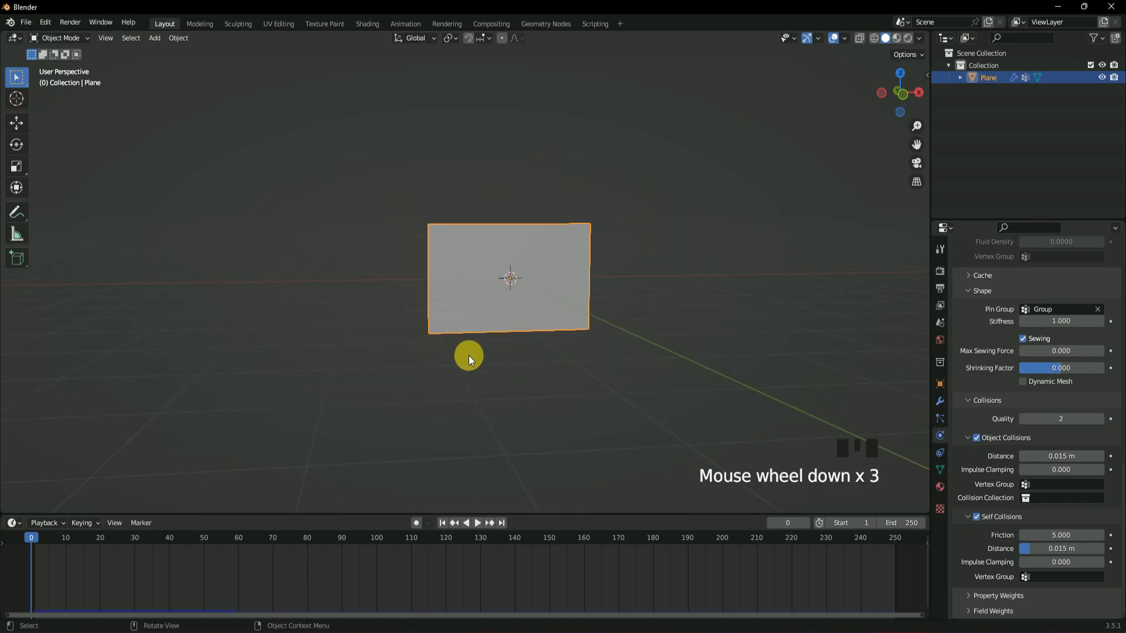
key(KP_1)
scroll(492, 358, down, 3)
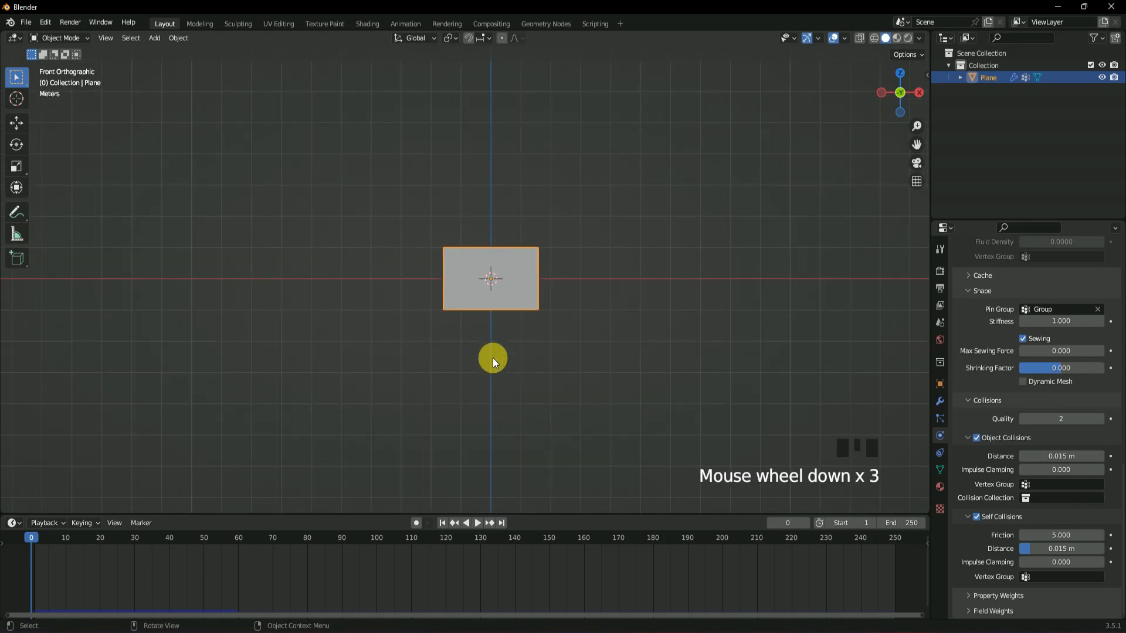
key(shift+a)
mouse_move(480, 575)
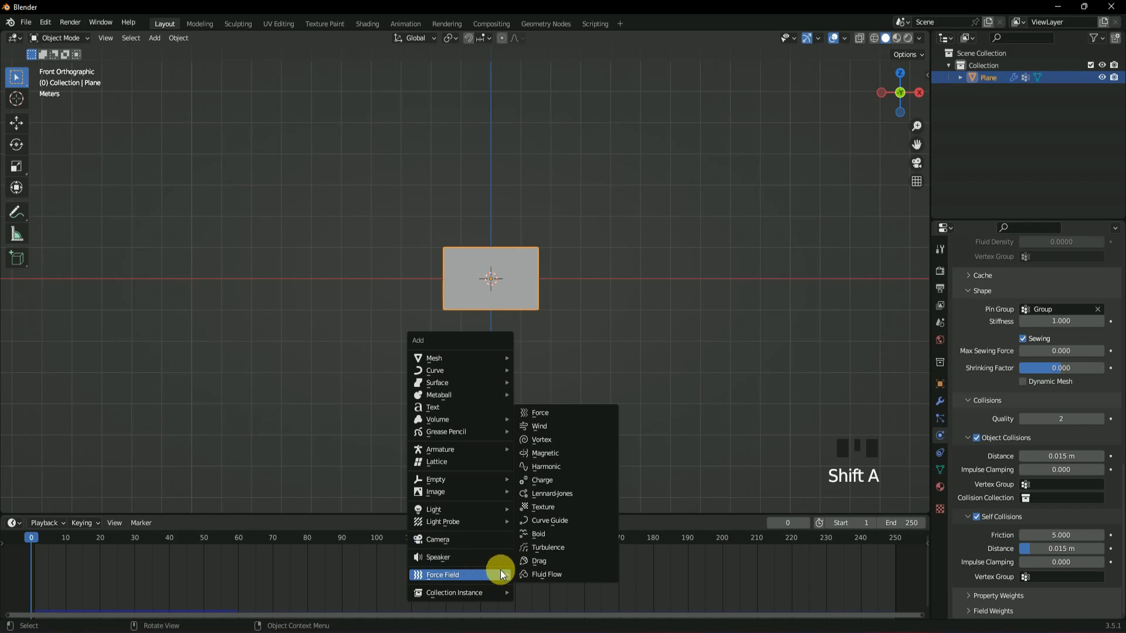
click(592, 427)
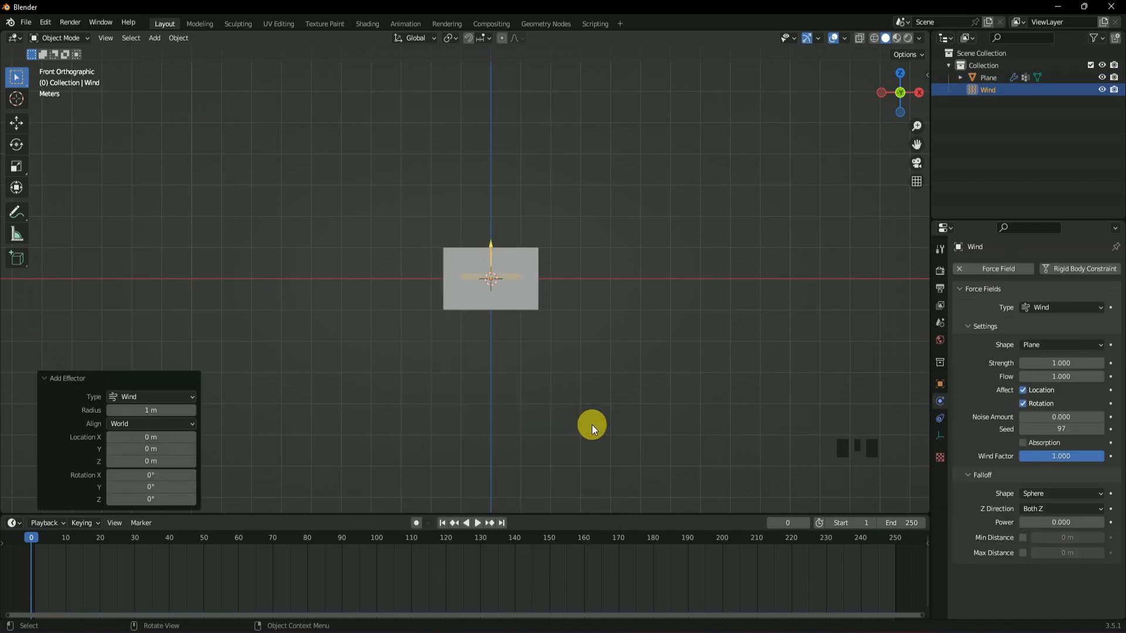
Rotate the Wind force field 90° around the global Y axis.
scroll(504, 311, up, 5)
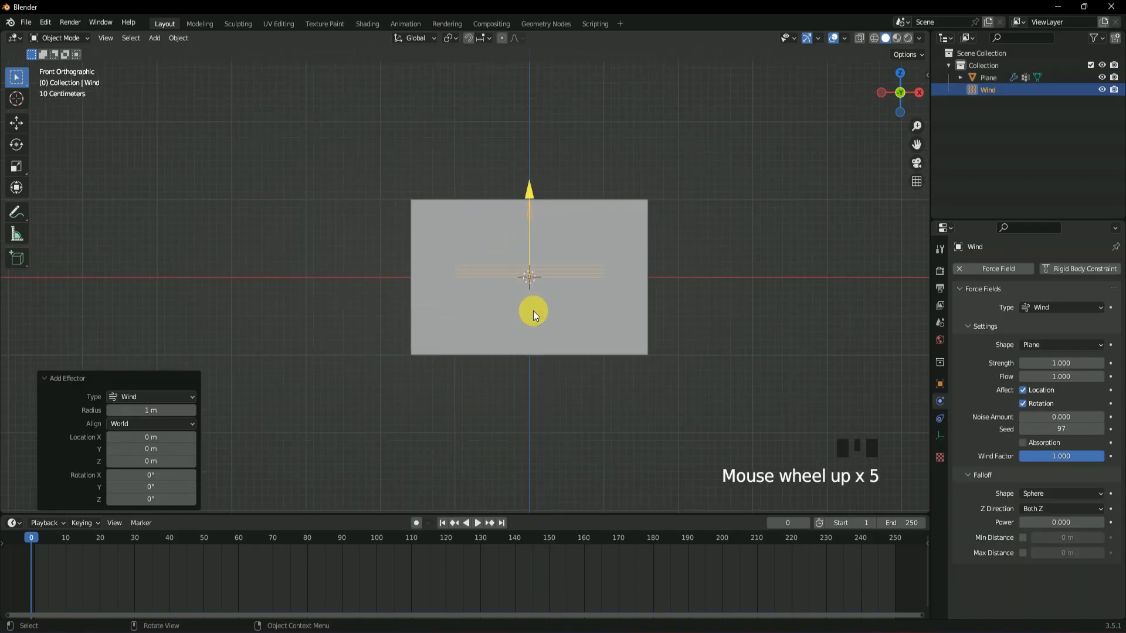
key(r)
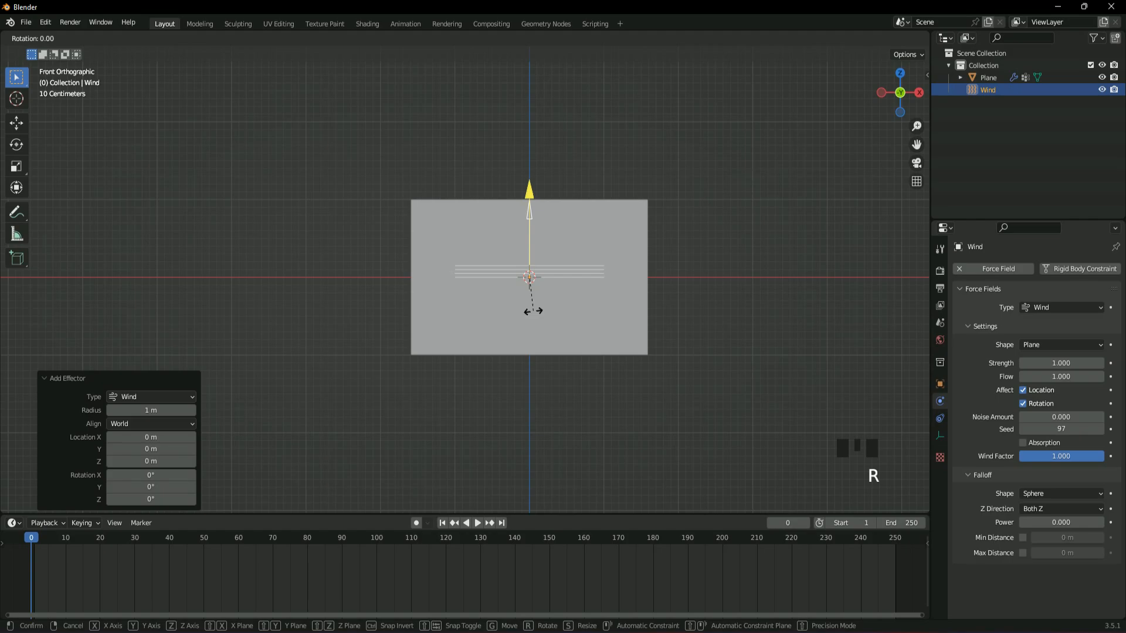
key(y)
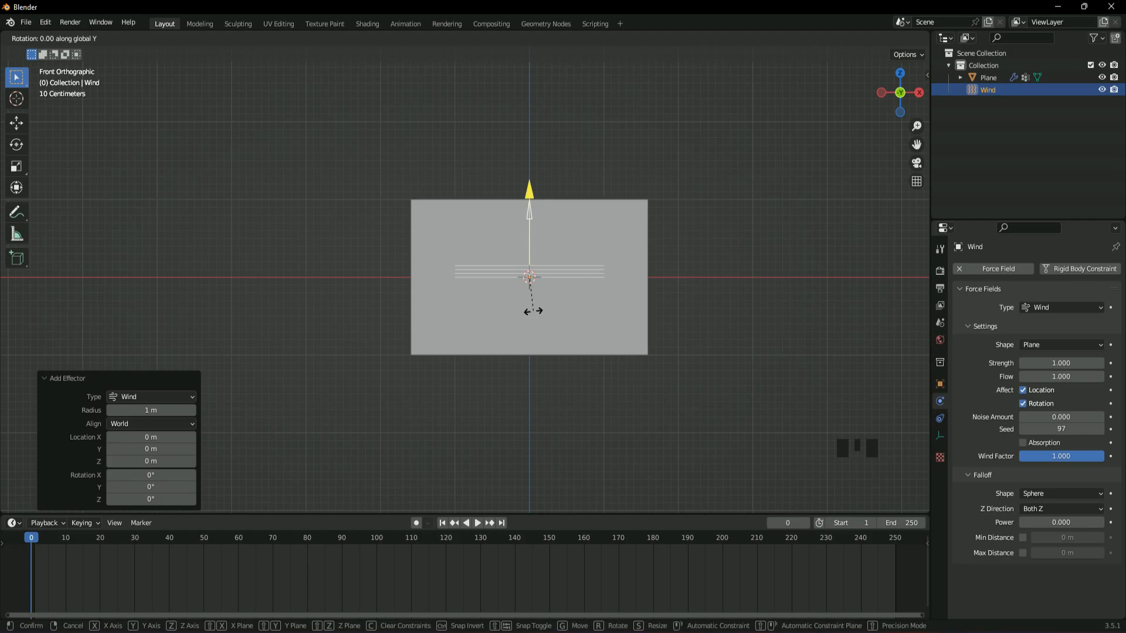
text(90)
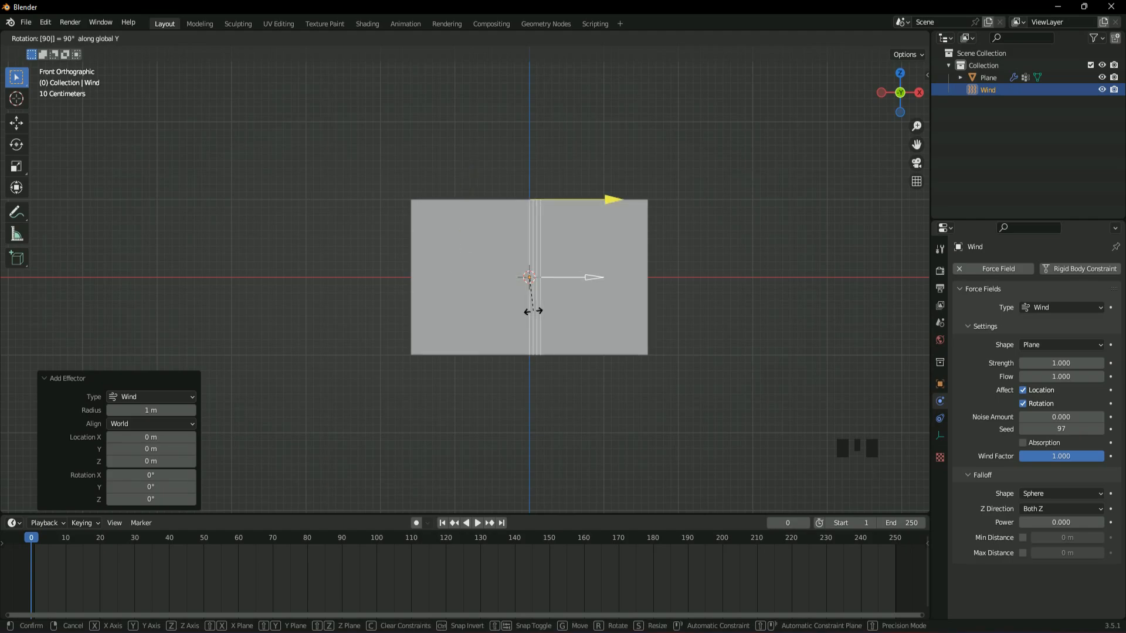
click(533, 311)
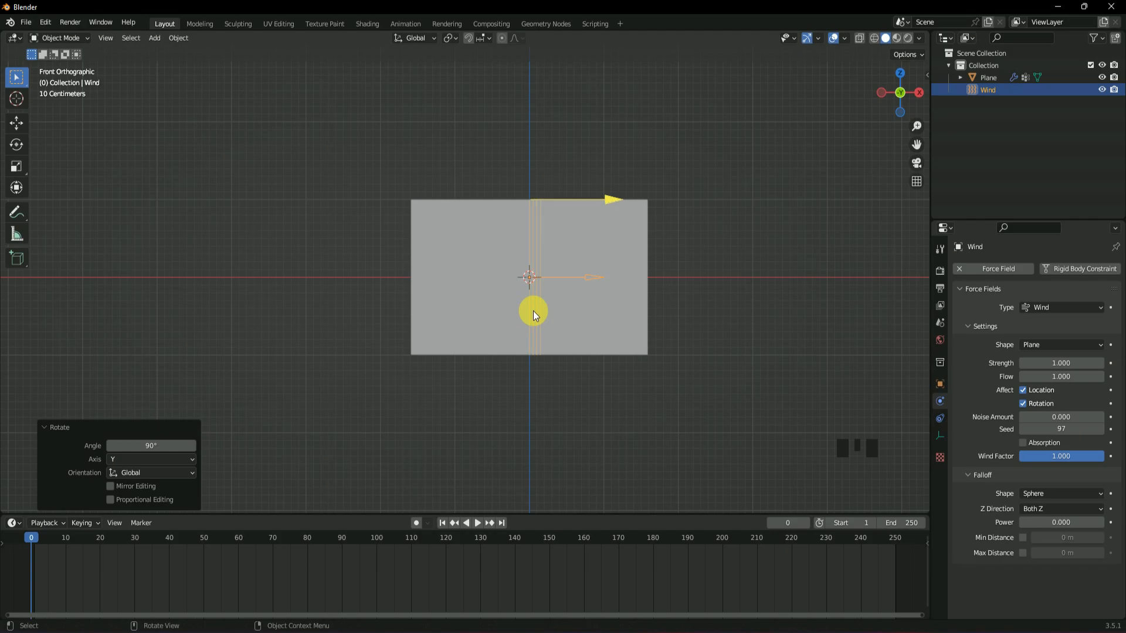
Move the Wind force field about -2.41 m along the X axis, beyond the plane's pinned edge.
key(g)
key(x)
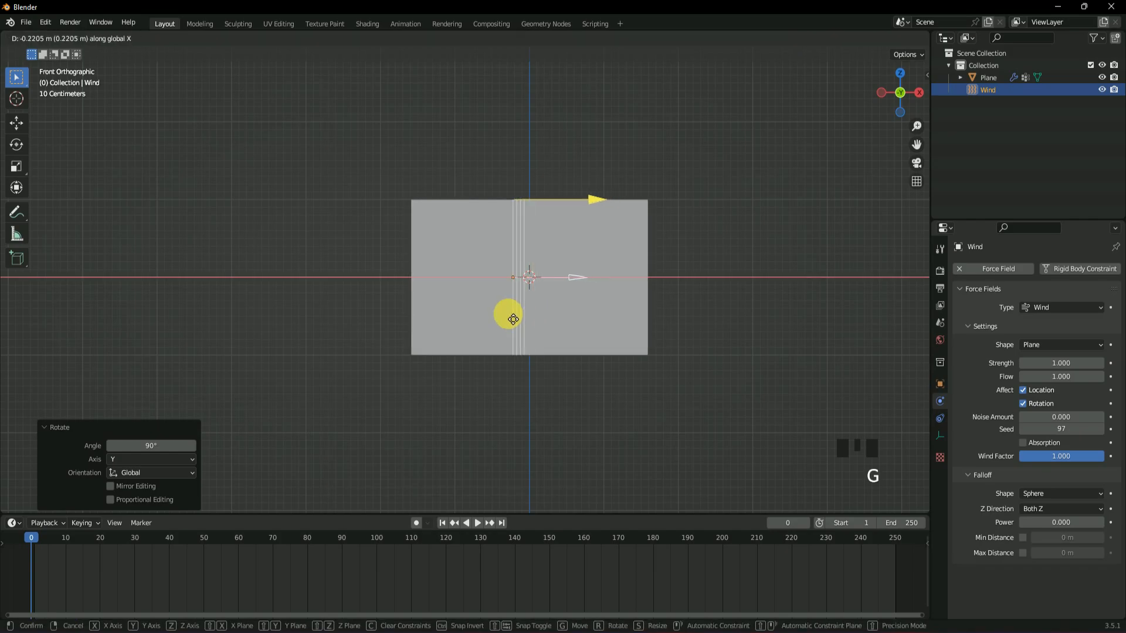
click(354, 337)
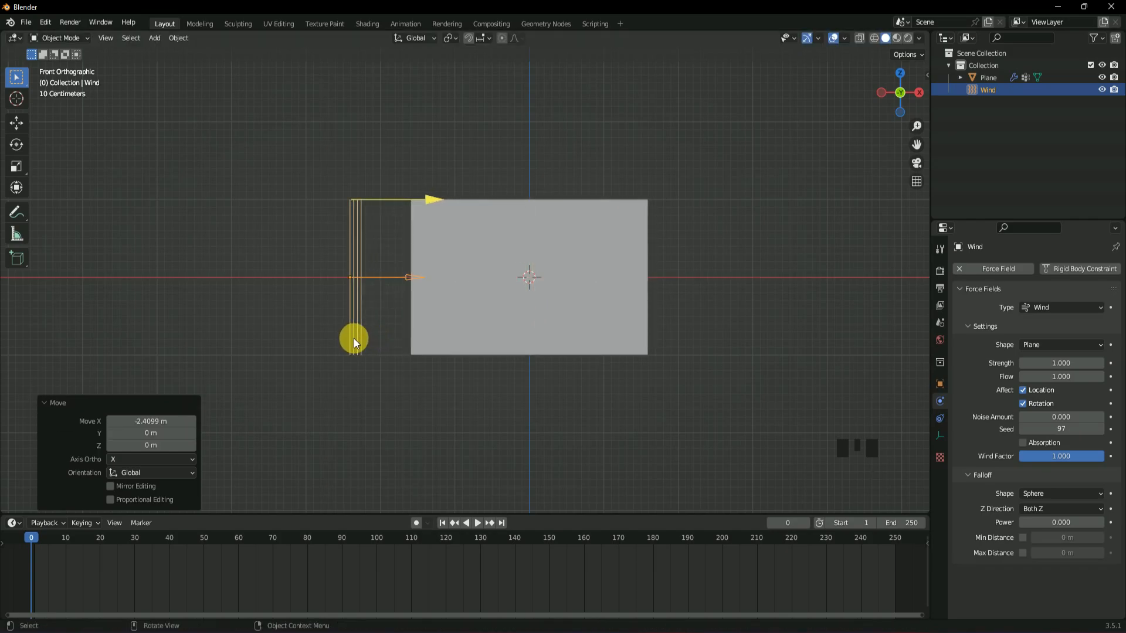
Set the display size of the Wind force field's empty to 2.3 m.
click(941, 434)
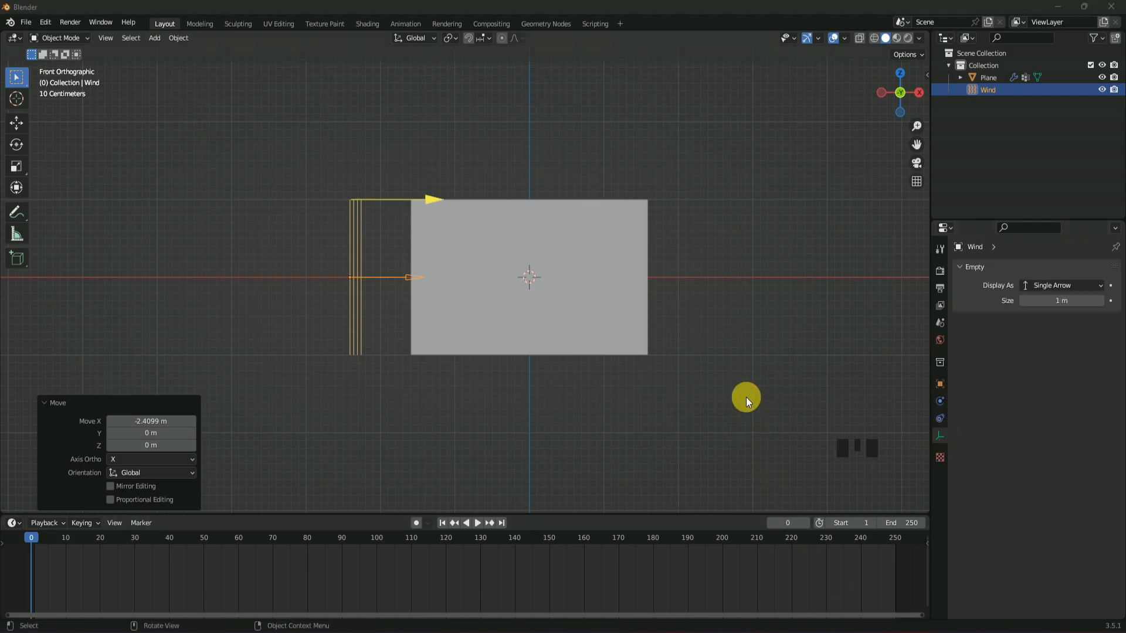
drag(1076, 304, 976, 318)
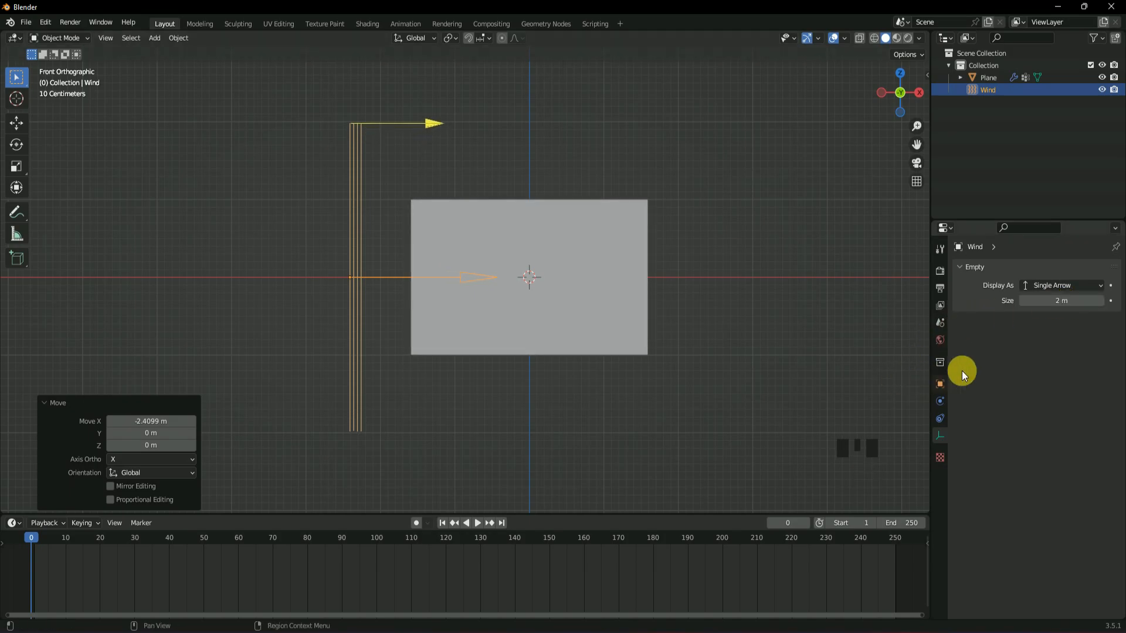
drag(1067, 305, 685, 371)
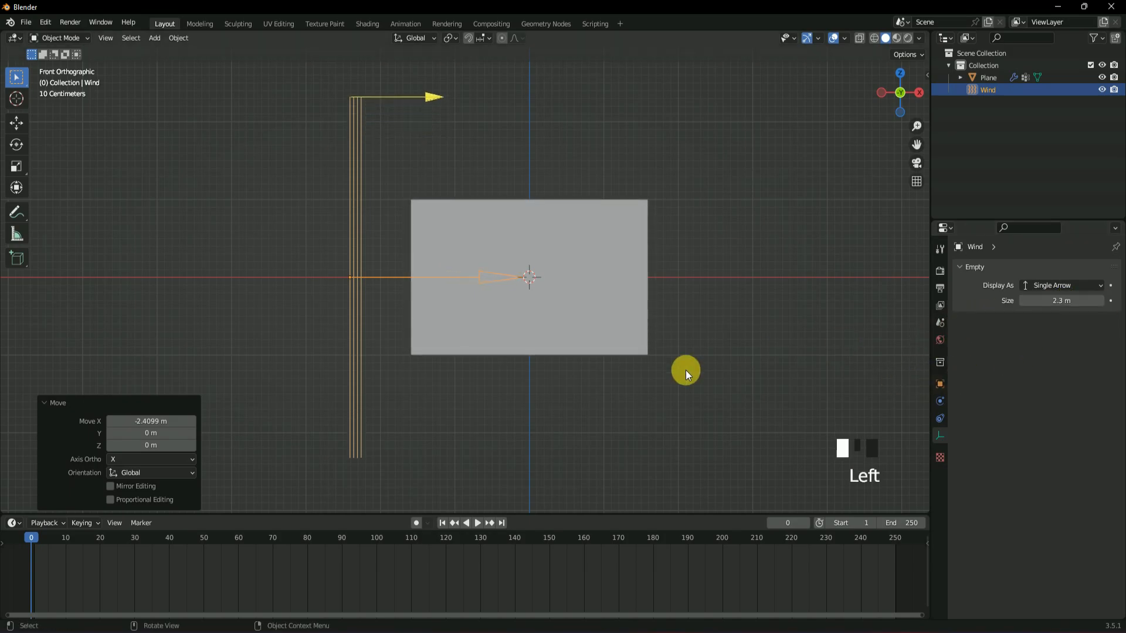
Set the Wind force field's strength to 1000, play the cloth simulation and return to frame 0.
click(940, 401)
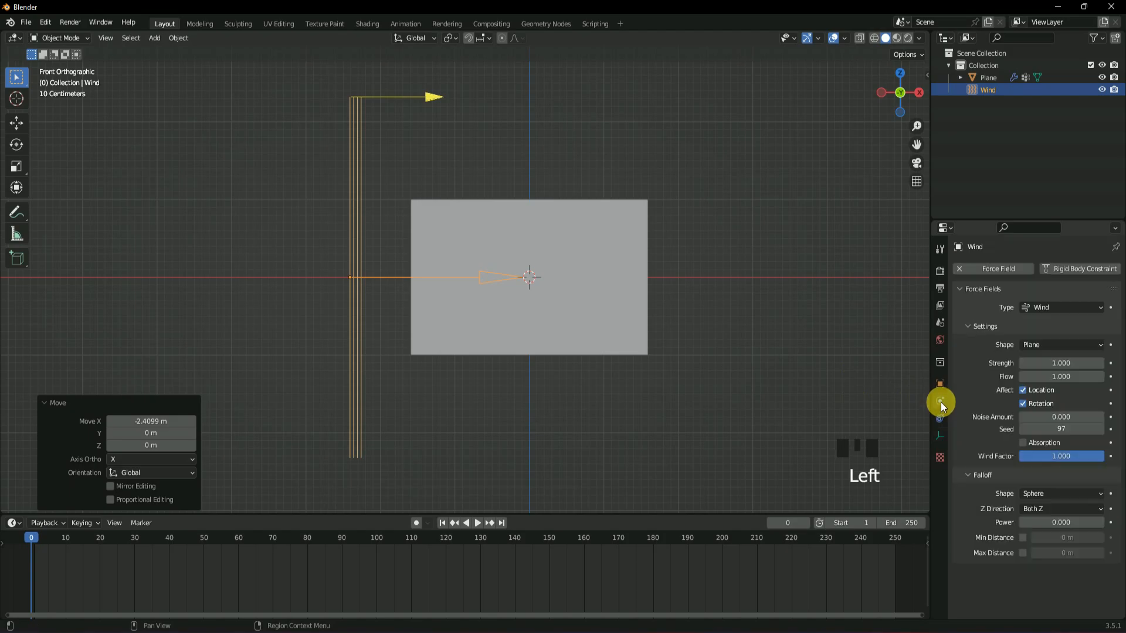
click(1061, 363)
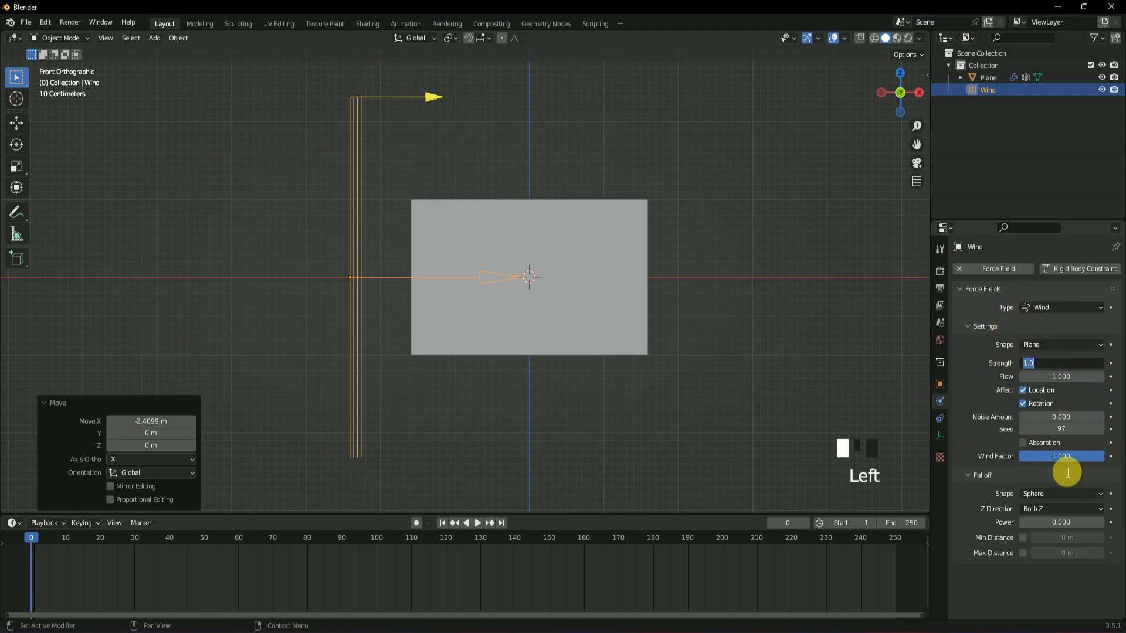
text(1000)
key(Return)
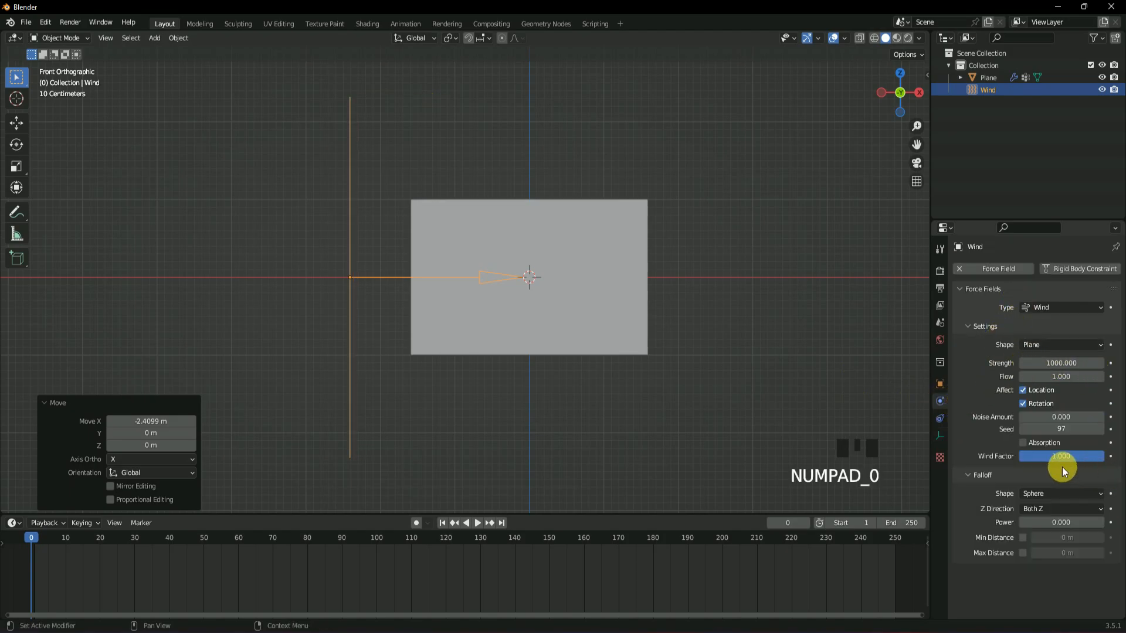
key(space)
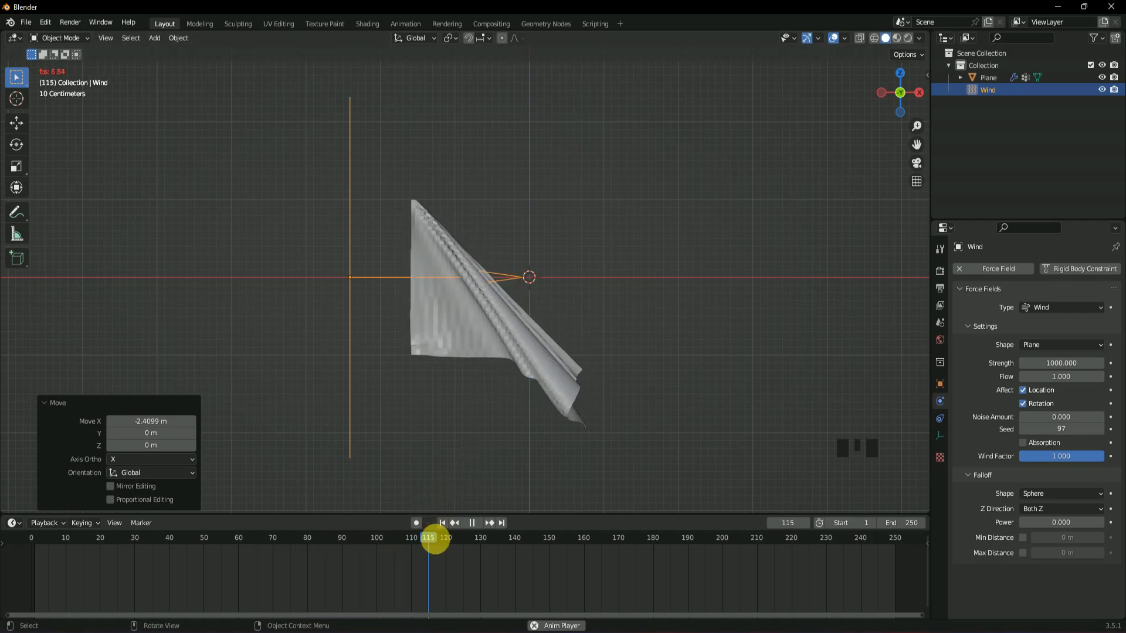
drag(433, 535, 30, 558)
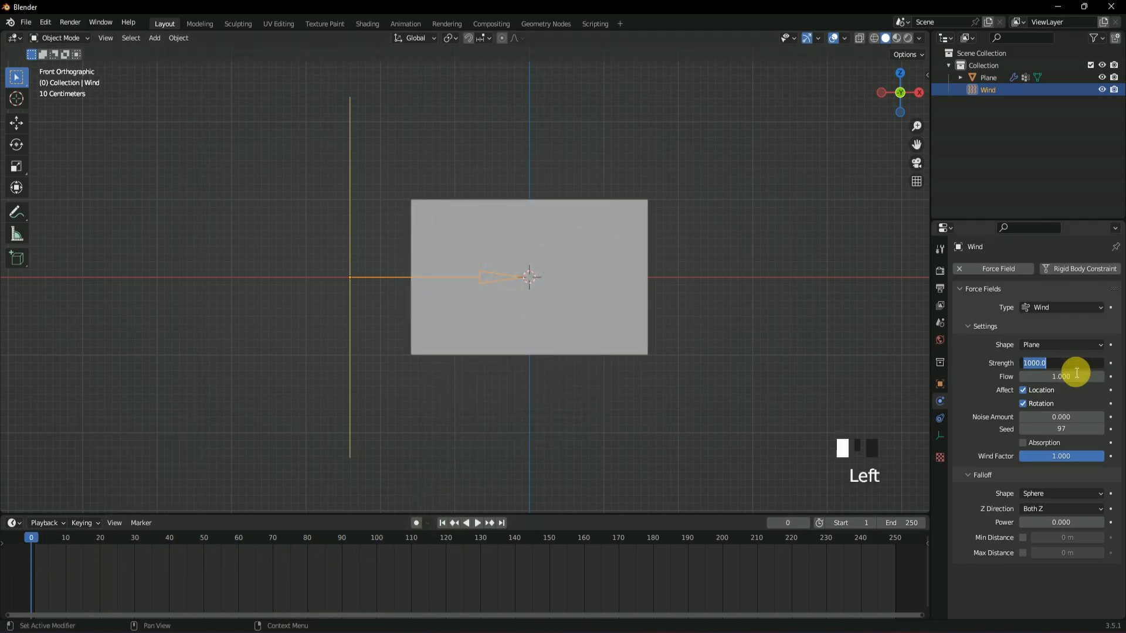
Try Wind force field strengths of 3000 and 4000, playing the cloth simulation from frame 0 for each.
text(3000)
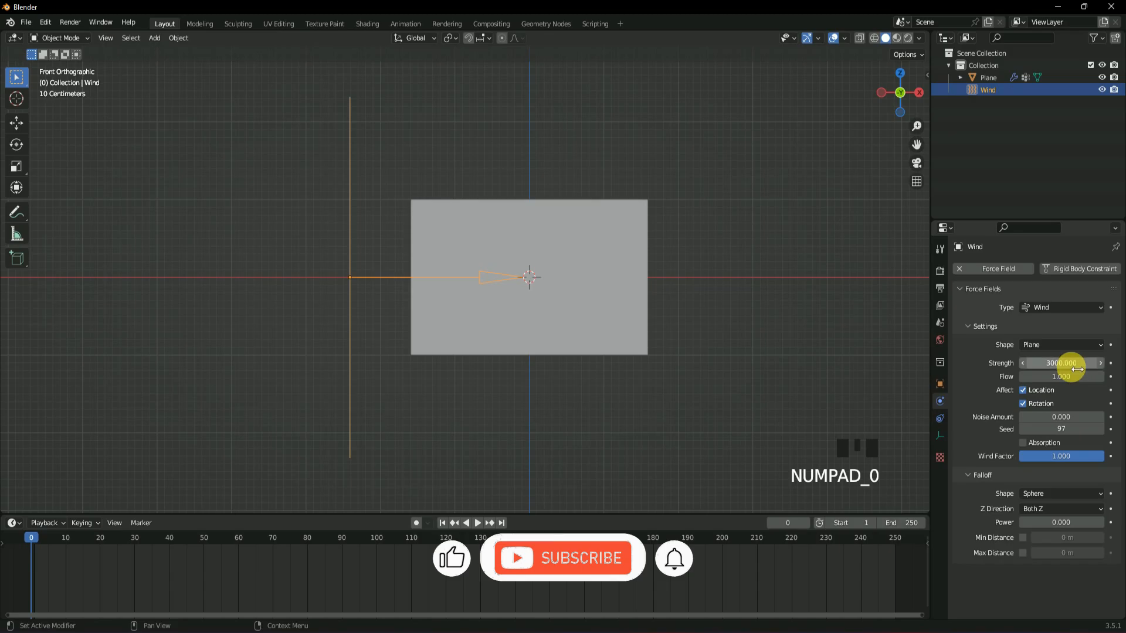
key(space)
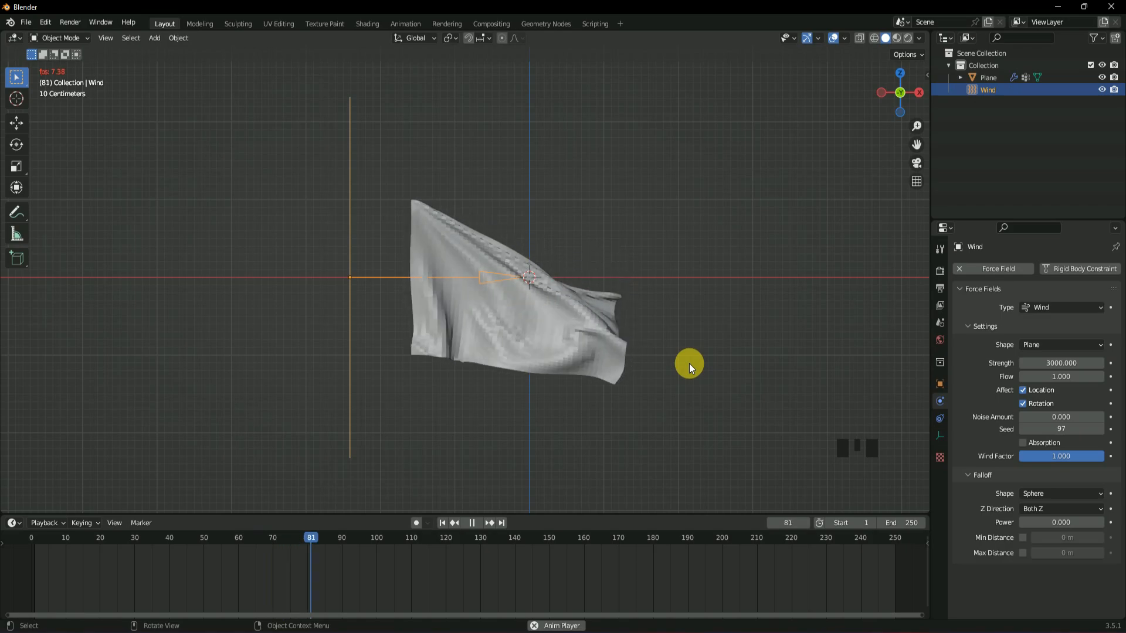
key(space)
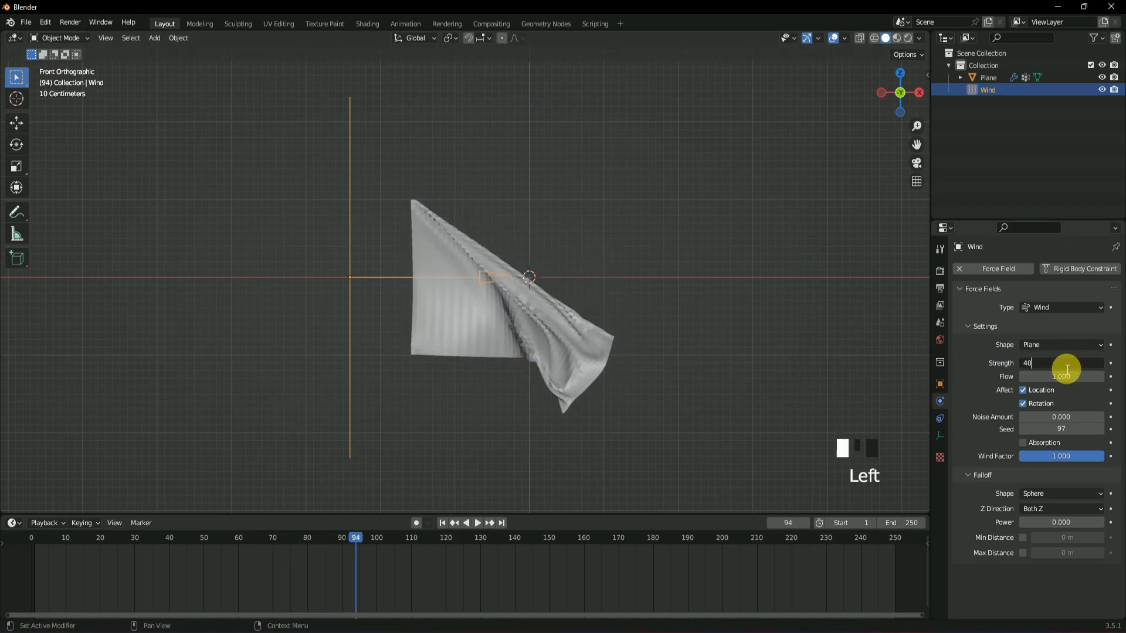
key(shift+Left)
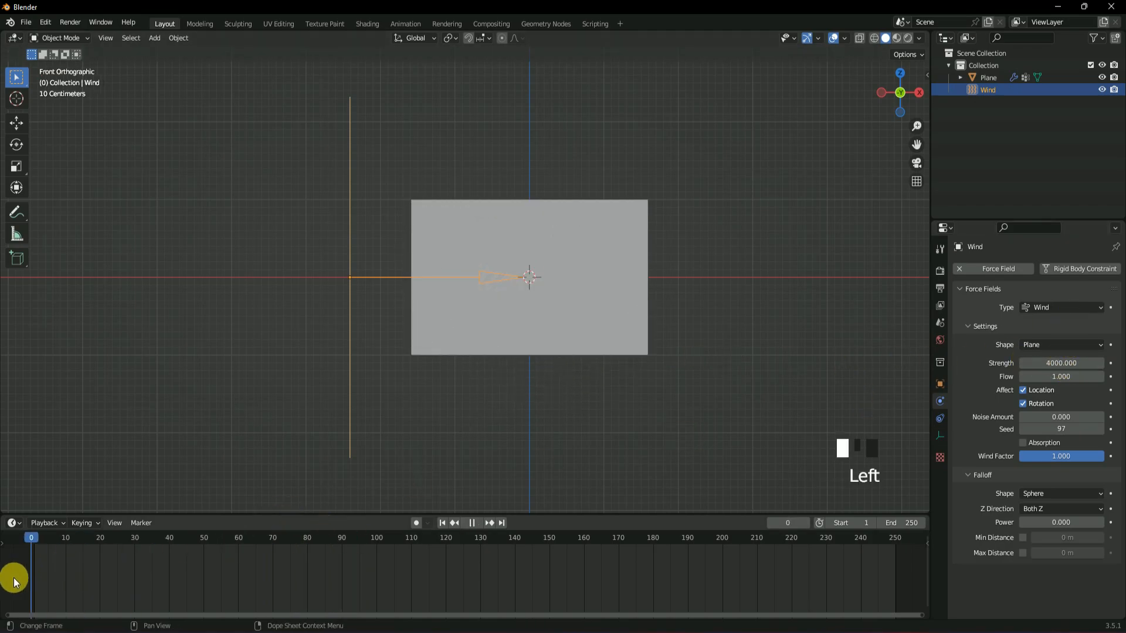
key(space)
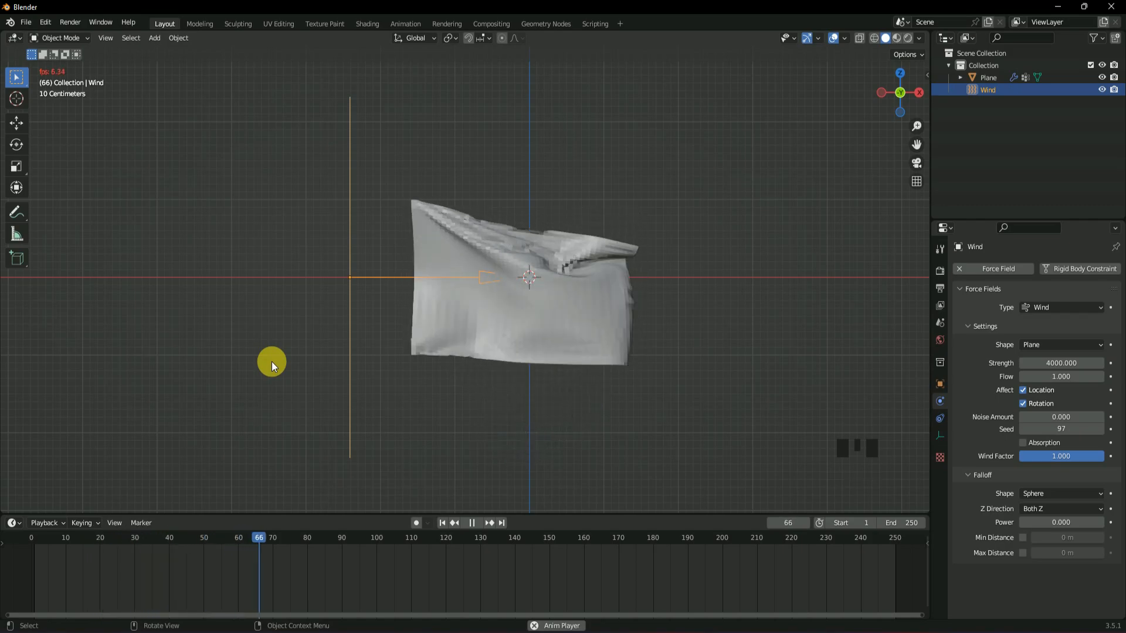
Set the Wind force field's strength to 5000, replay the cloth simulation from the start and return to frame 1.
click(1059, 366)
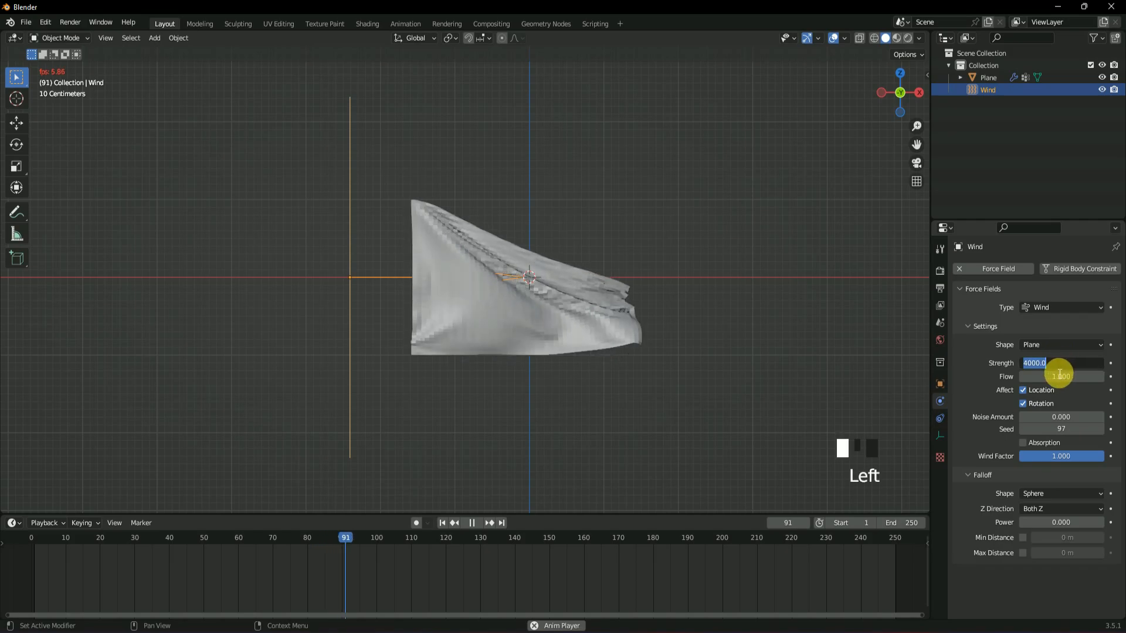
text(500)
key(Return)
key(space)
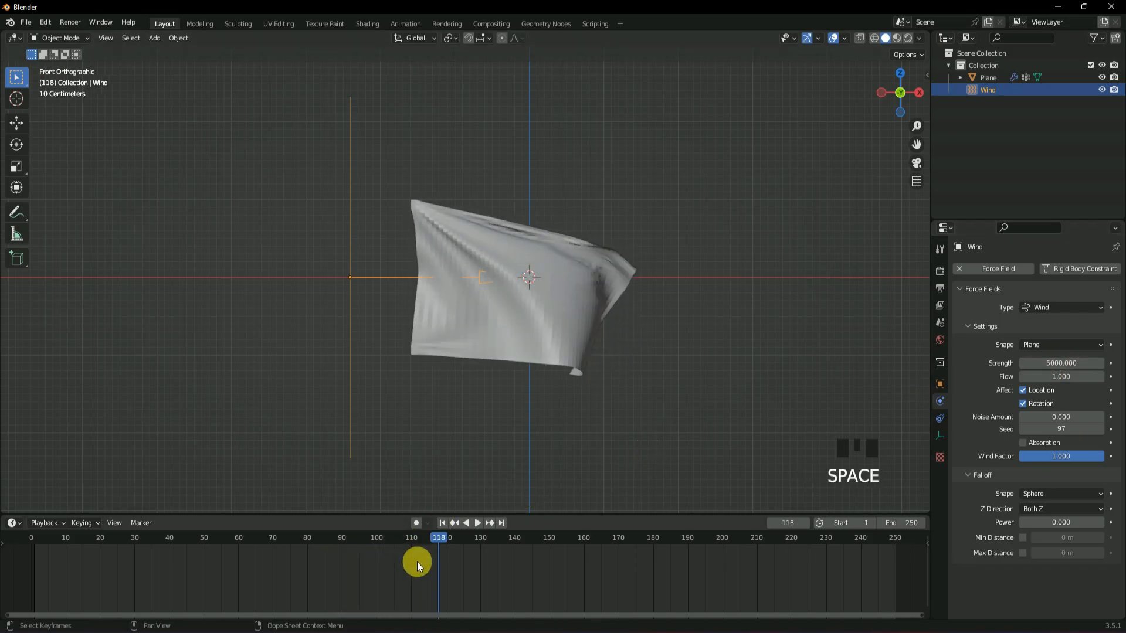
drag(414, 561, 31, 542)
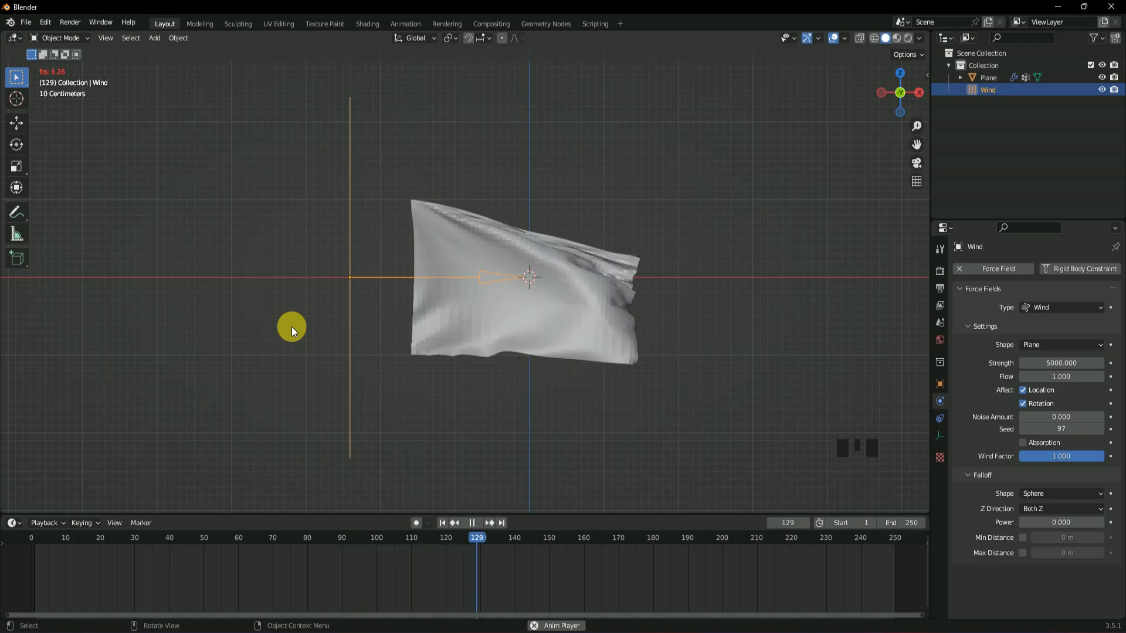
drag(429, 540, 36, 550)
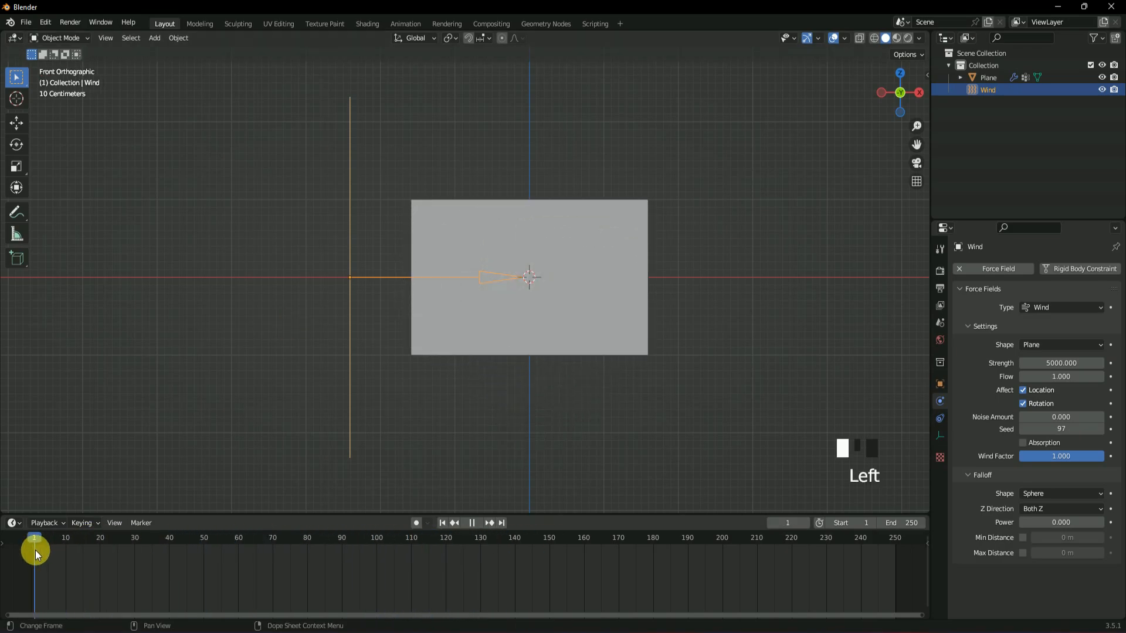
Add a Subdivision Surface modifier to the plane with viewport levels set to 3.
click(599, 301)
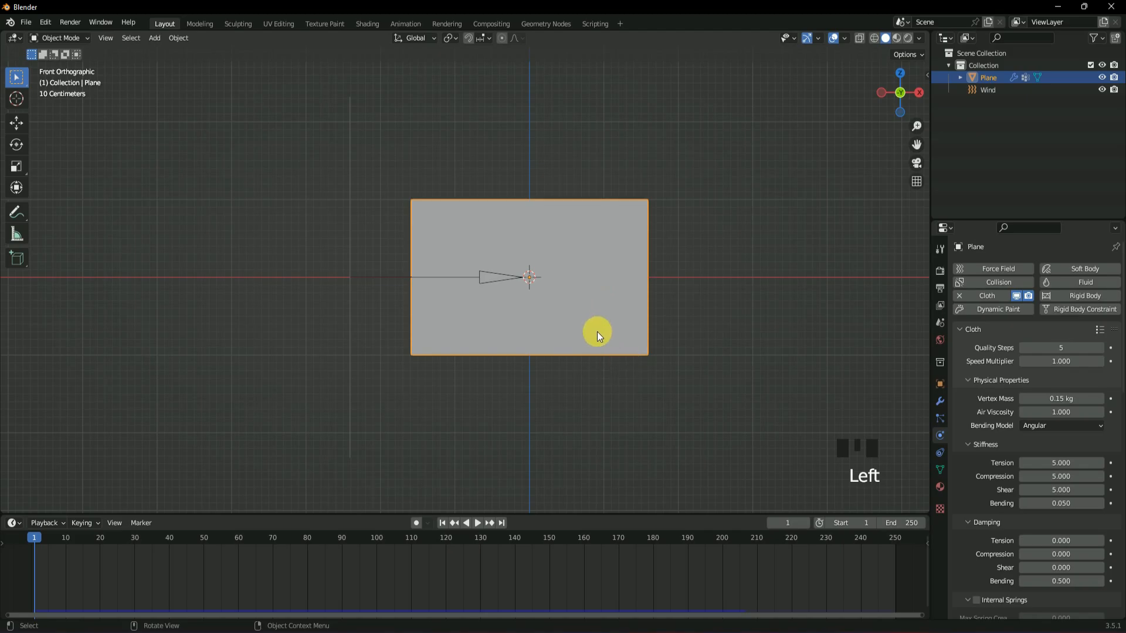
drag(32, 538, 76, 546)
click(940, 401)
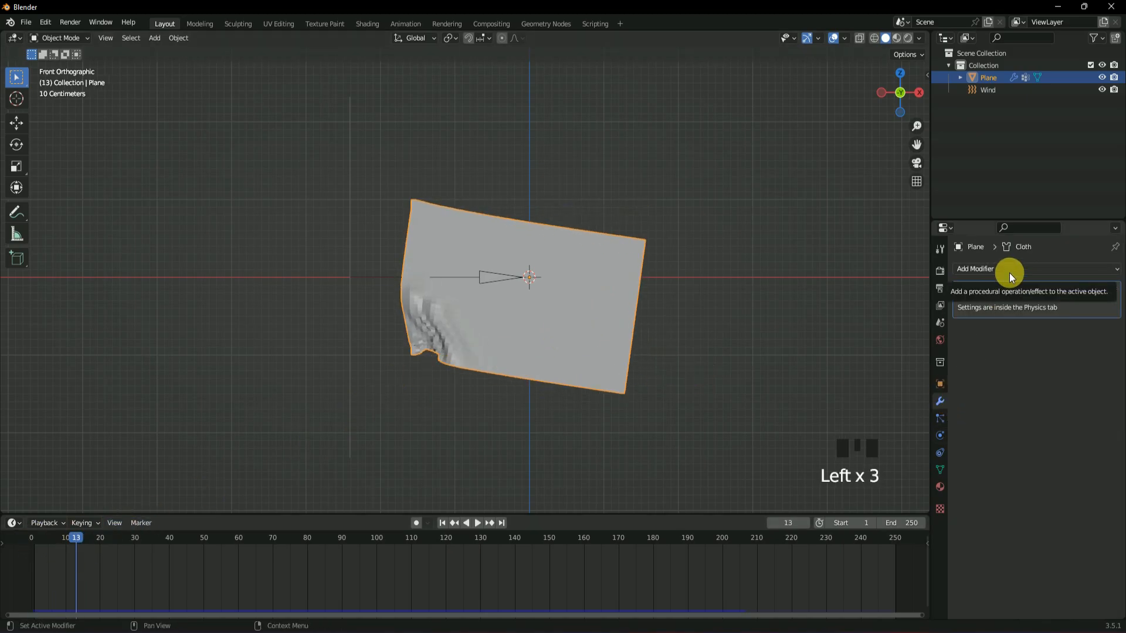
click(994, 267)
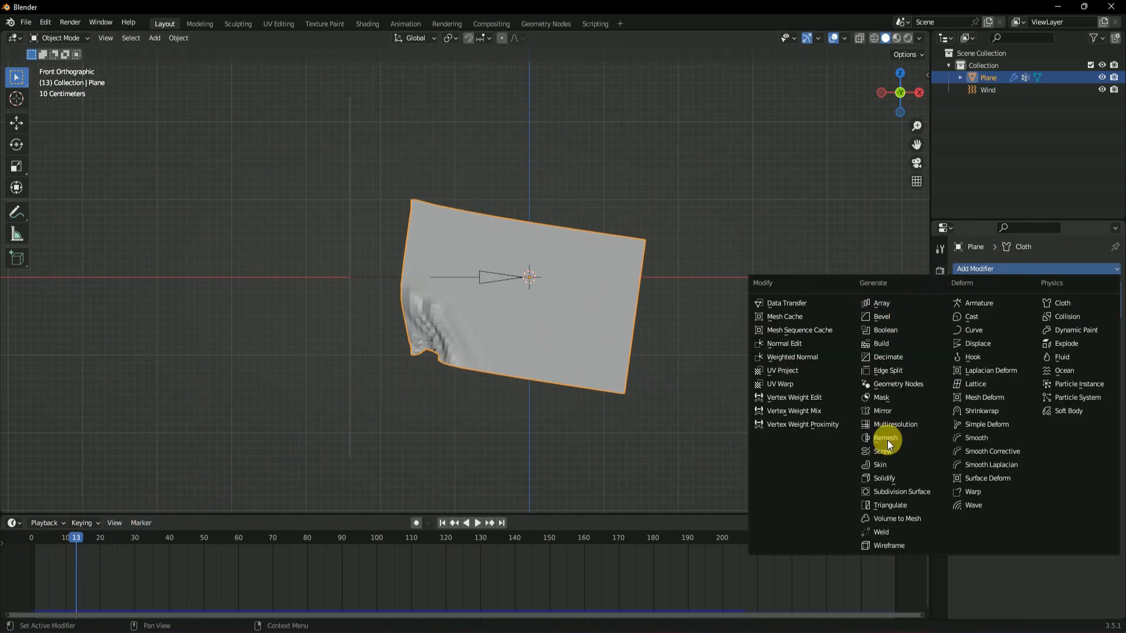
click(936, 491)
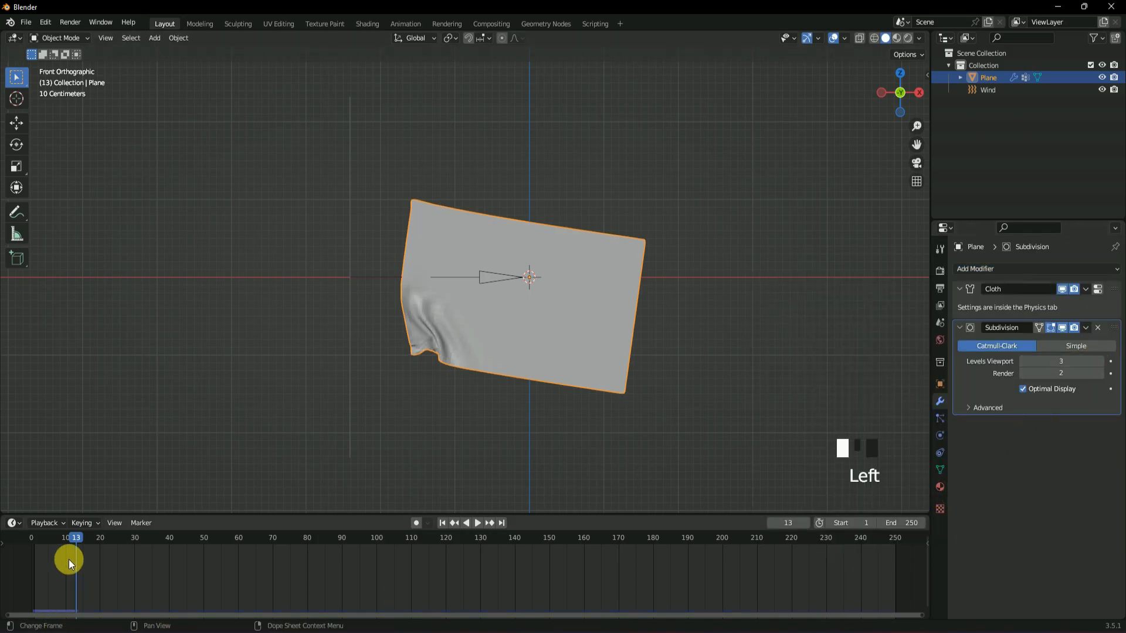
Preview the smoothed cloth simulation up to about frame 101 and set the Subdivision modifier's viewport levels to 4.
key(space)
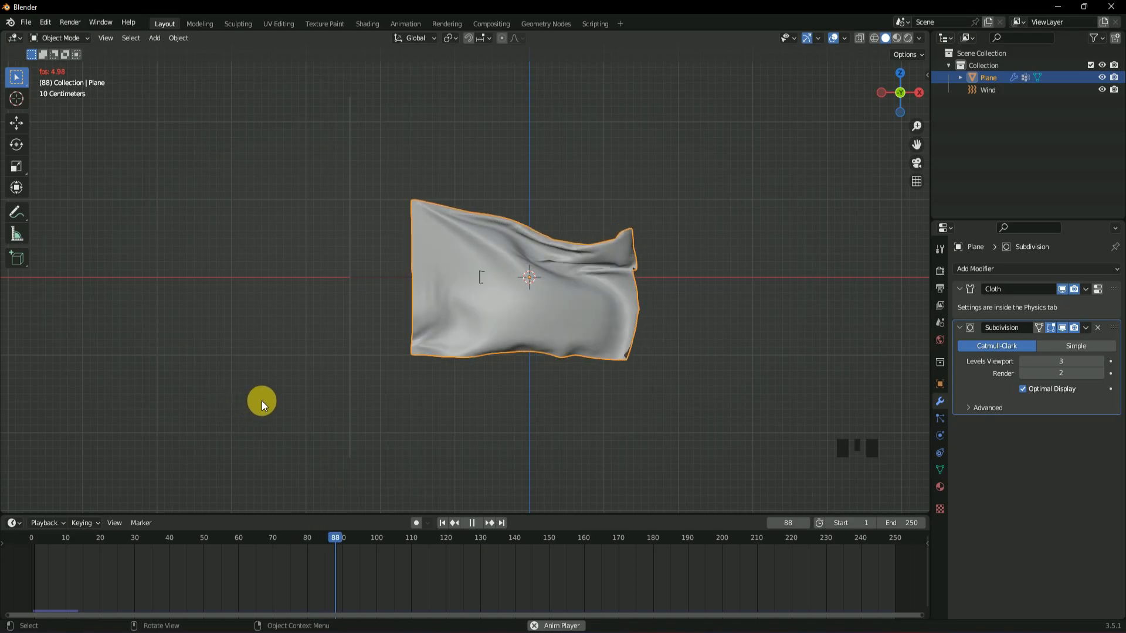
key(space)
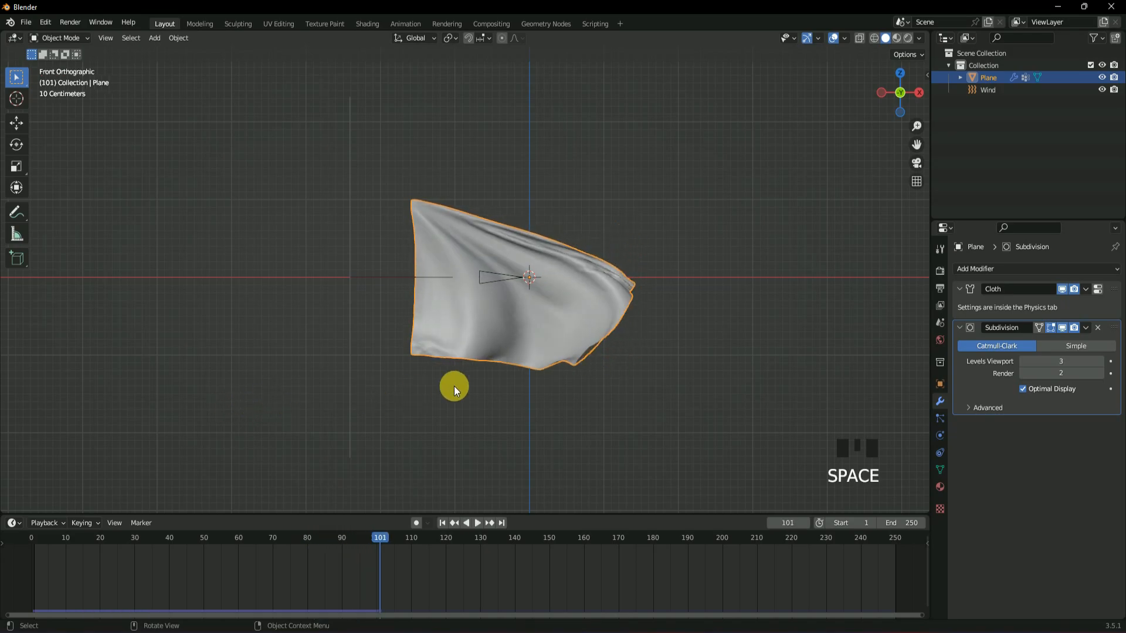
click(1099, 362)
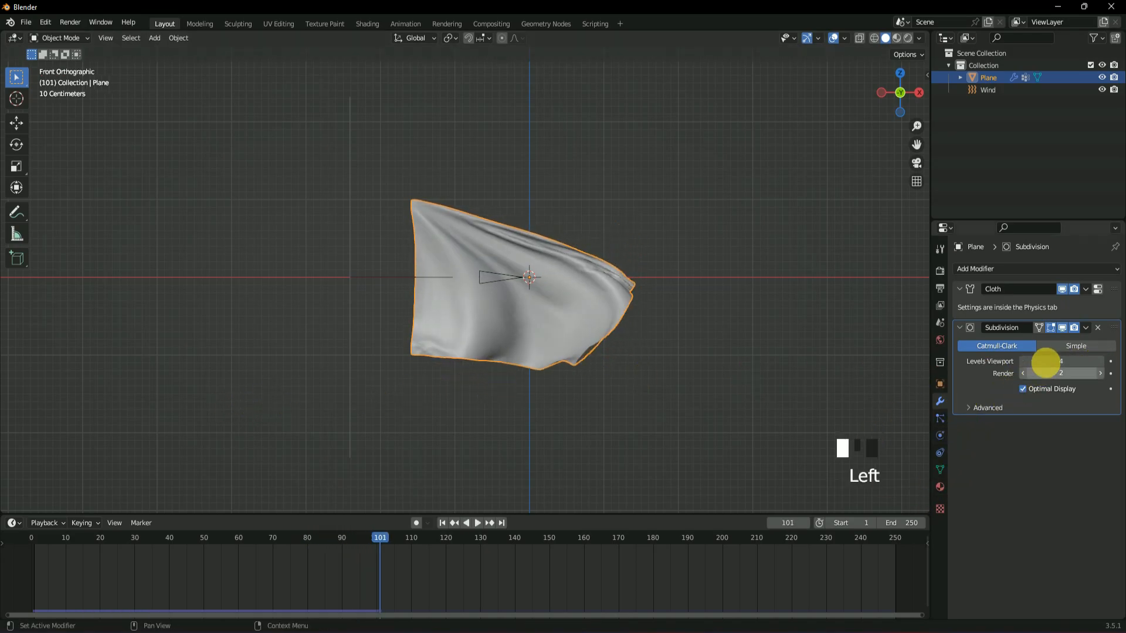
Bake the plane's cloth simulation cache for frames 1 to 250.
click(940, 432)
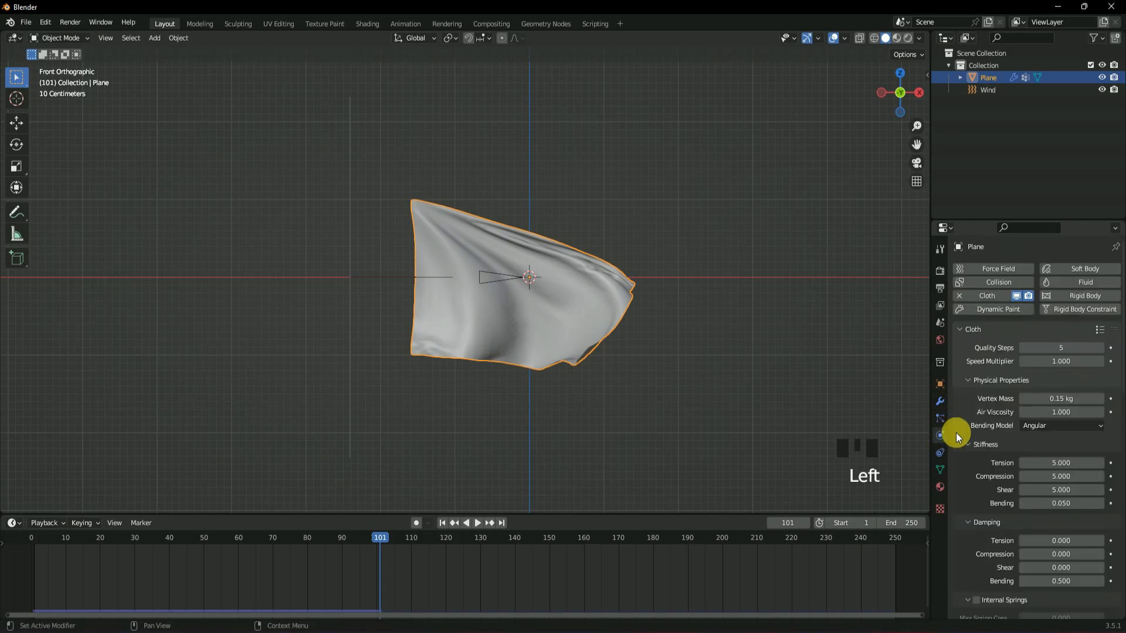
scroll(1018, 423, down, 17)
click(969, 424)
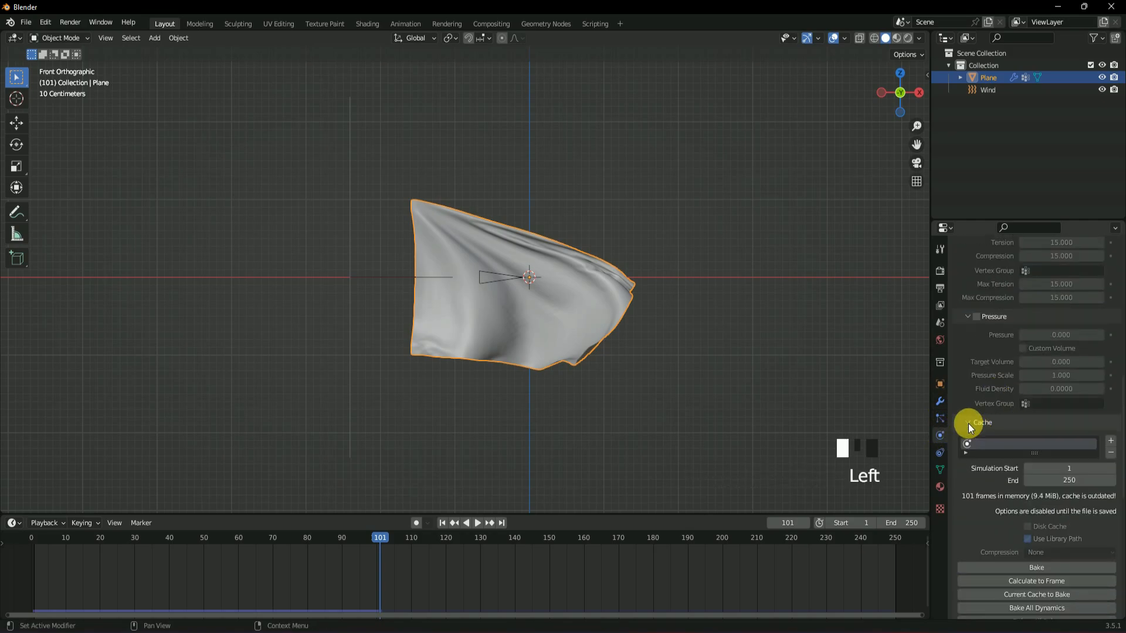
scroll(979, 468, down, 4)
click(1037, 468)
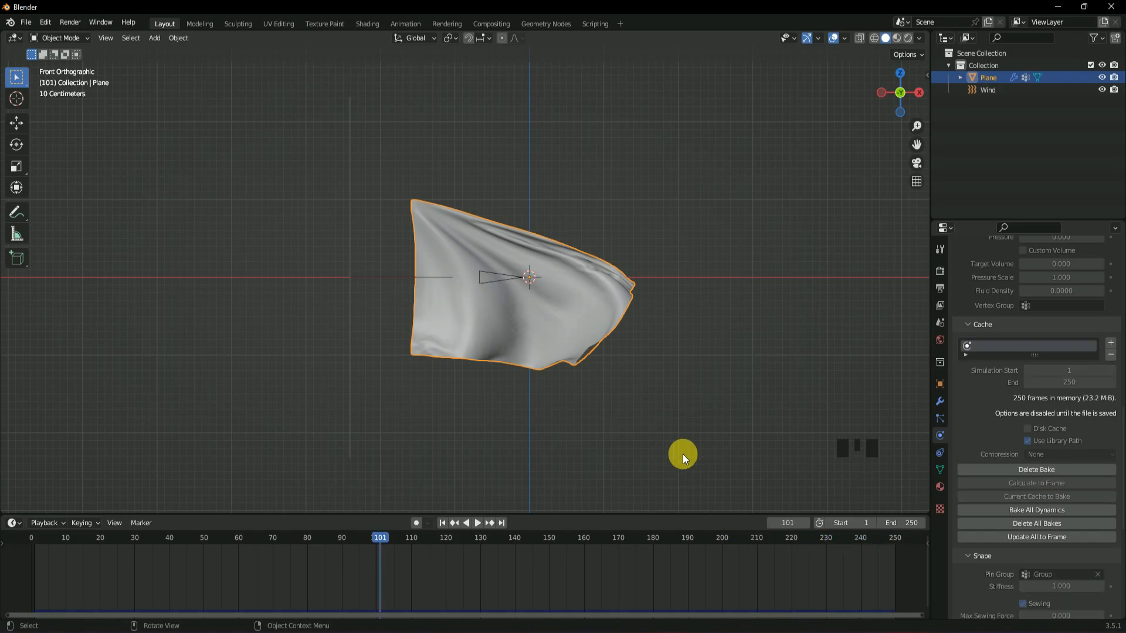
Scrub and play the baked cloth animation from frame 0 to check the waving, and return to frame 0.
drag(379, 537, 829, 559)
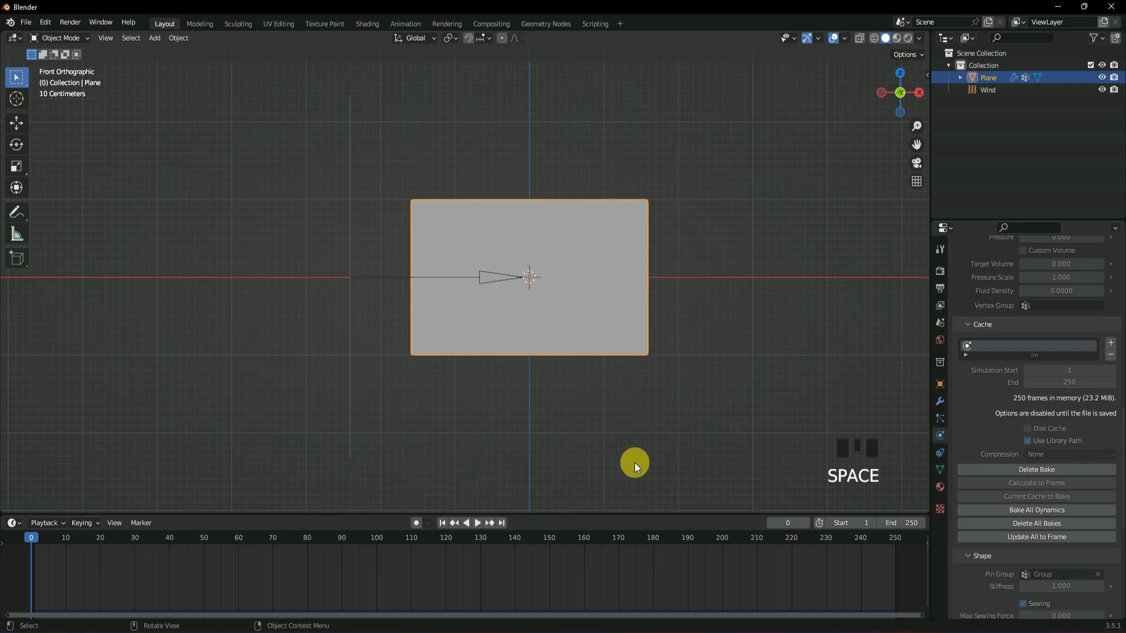
key(space)
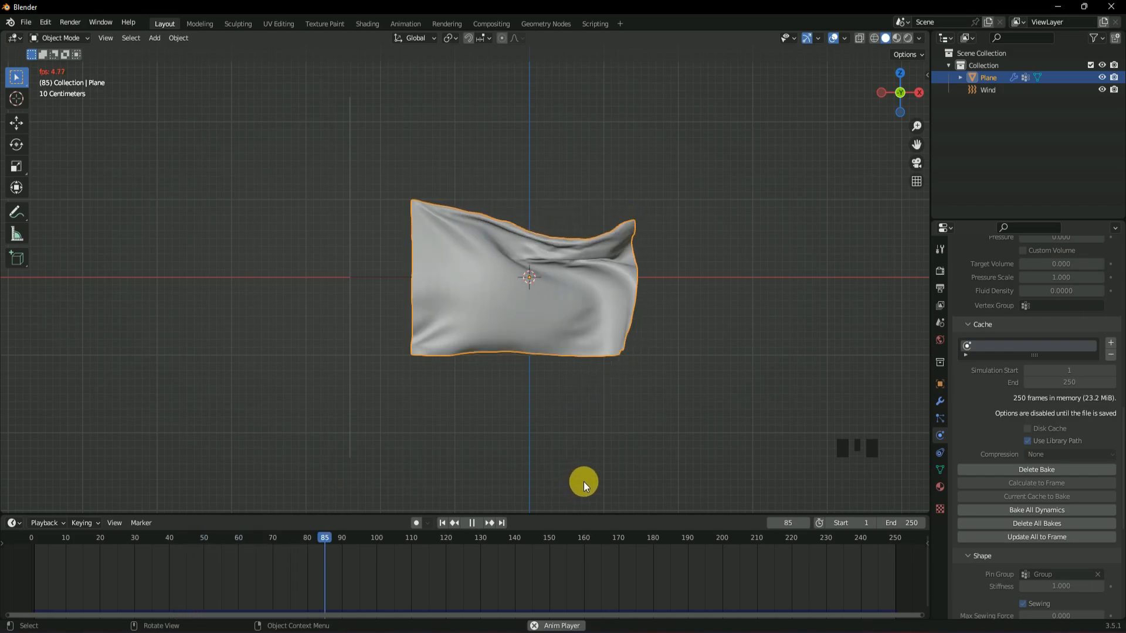
key(space)
drag(328, 537, 915, 581)
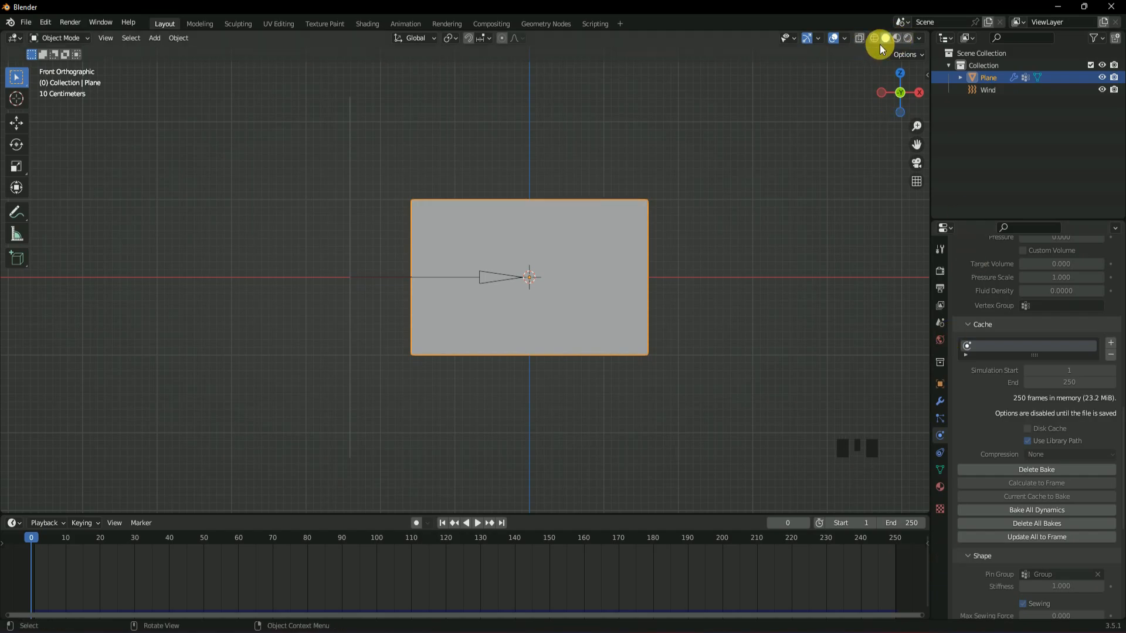
Switch the viewport to material preview and give the plane a new material with a Diffuse BSDF surface.
click(897, 39)
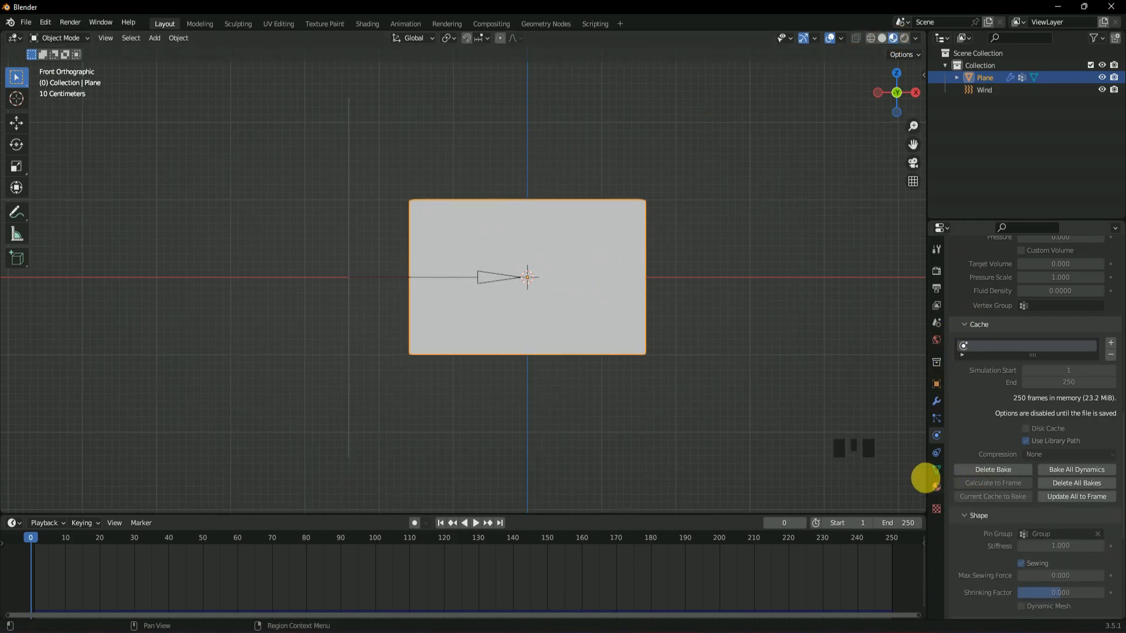
click(936, 486)
click(1014, 321)
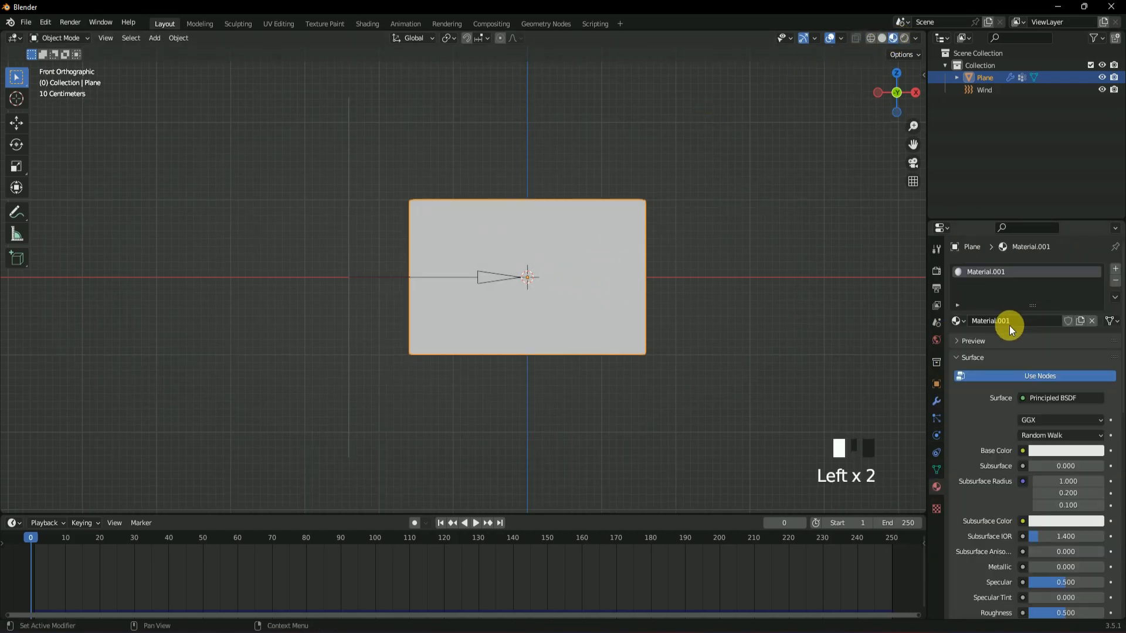
click(1025, 399)
click(982, 138)
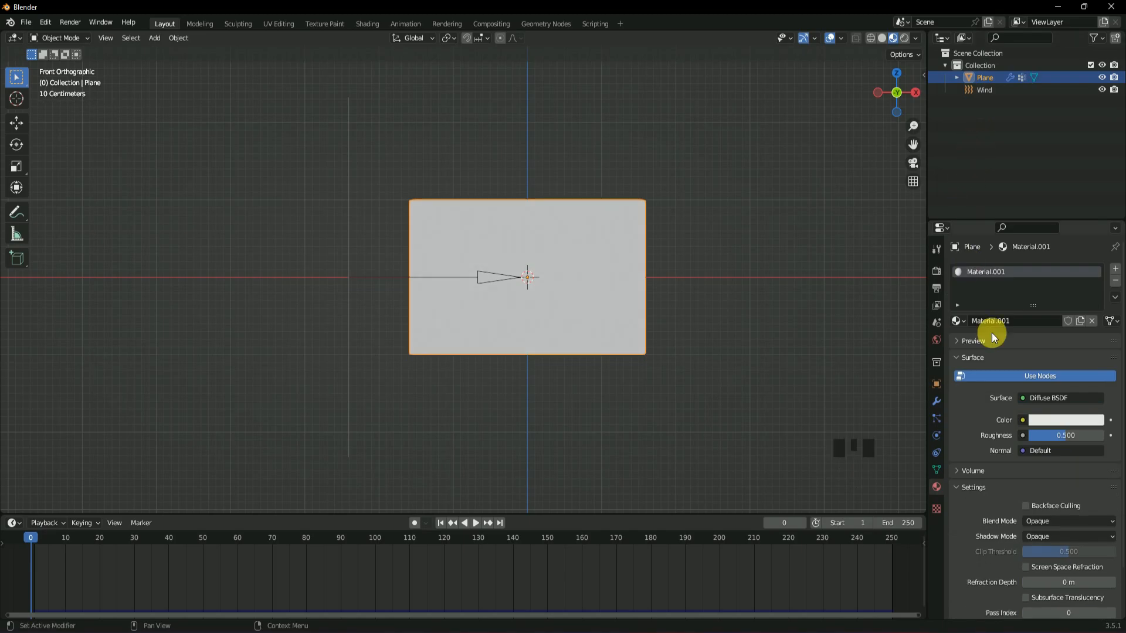
click(1022, 400)
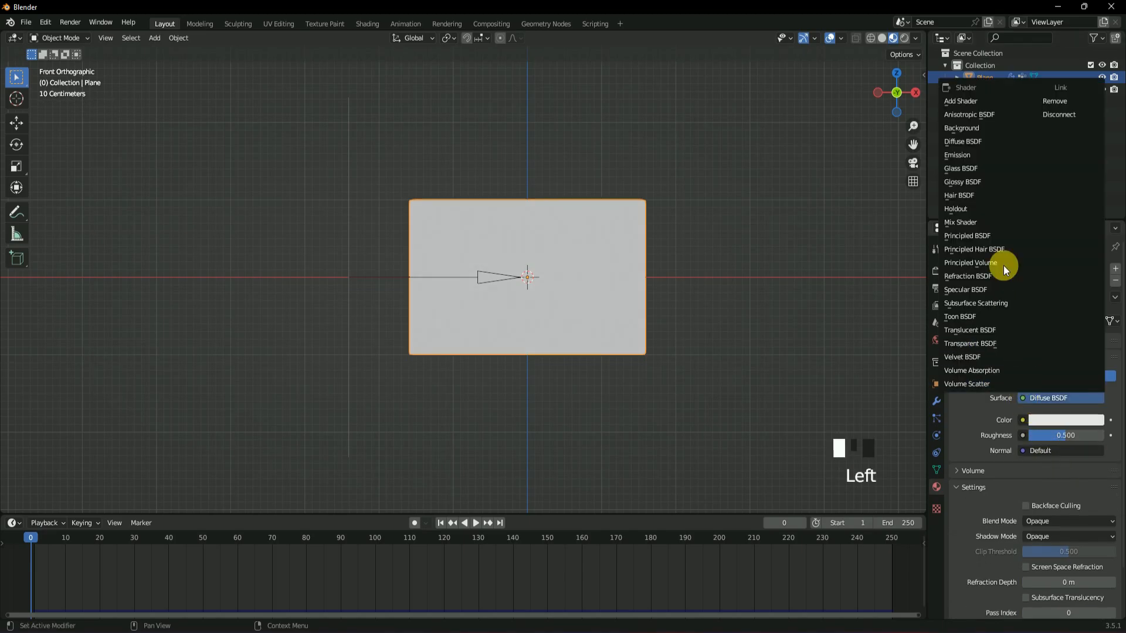
click(978, 142)
Assign an Image Texture to the Diffuse BSDF's color and load tiranga-png-image.png from the Desktop.
click(1024, 420)
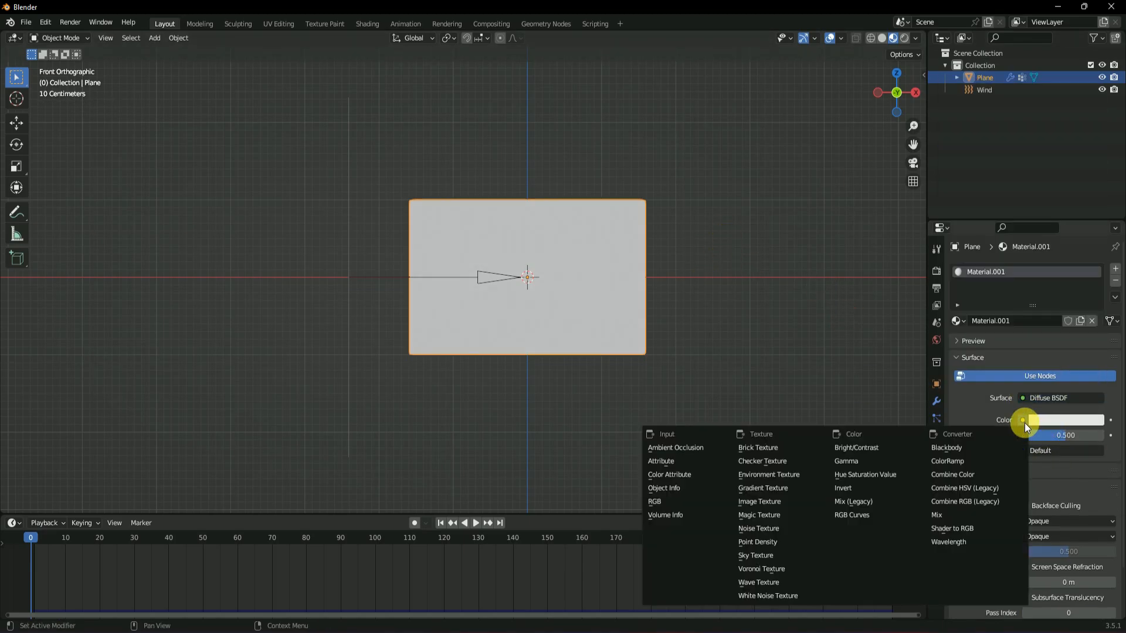
click(767, 502)
click(1081, 435)
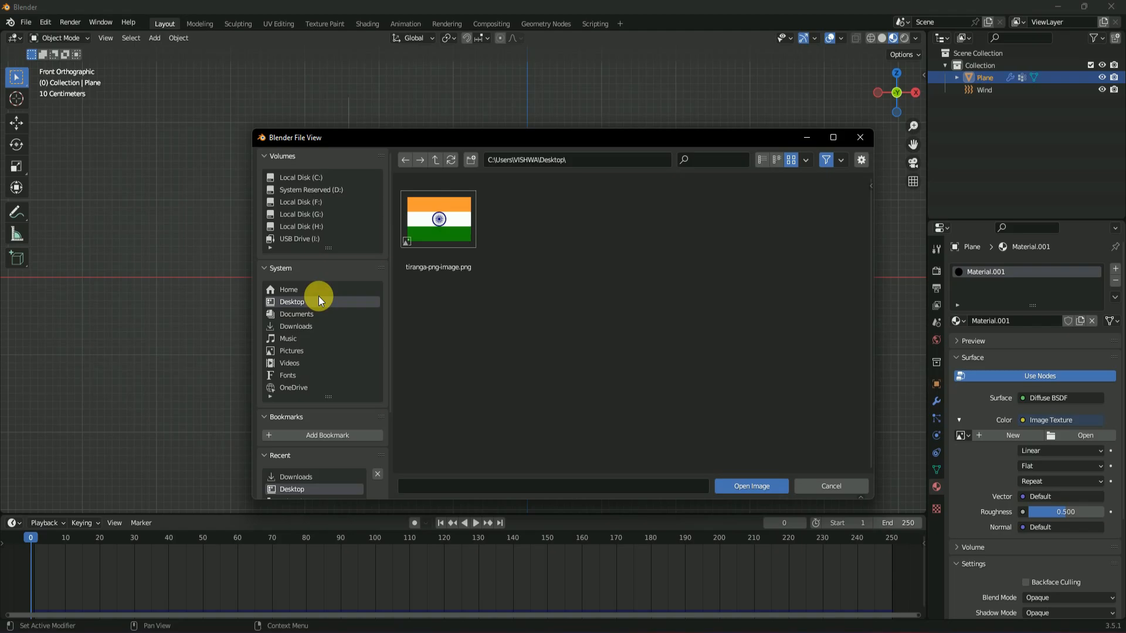
double_click(446, 230)
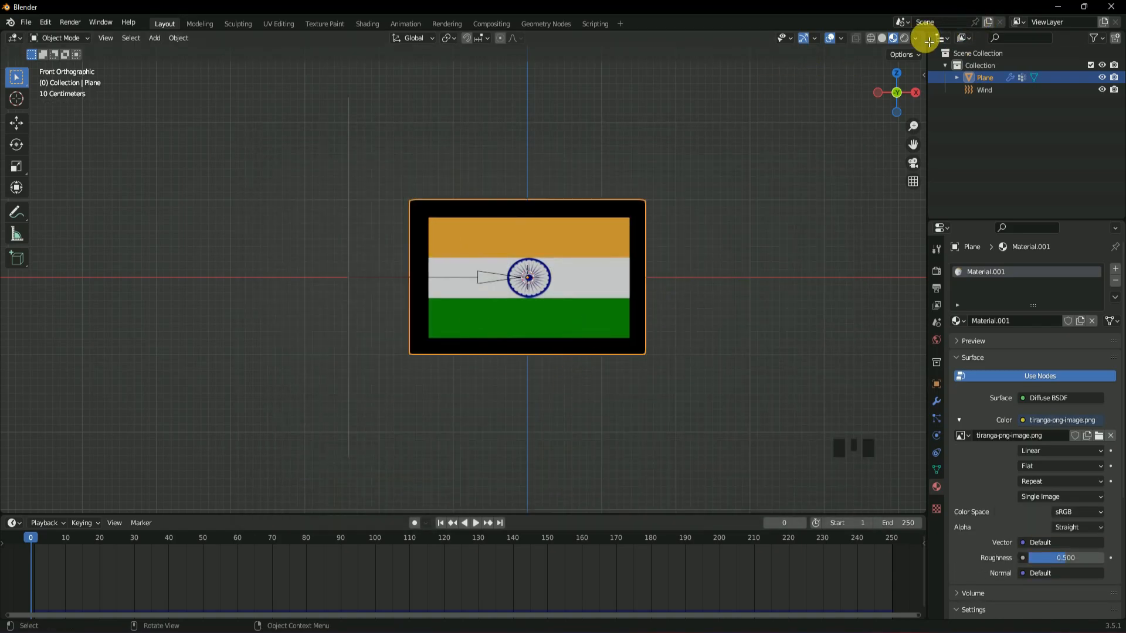
Split the viewport into two areas, enter Edit Mode on the plane and unwrap all of its faces.
drag(911, 41, 350, 129)
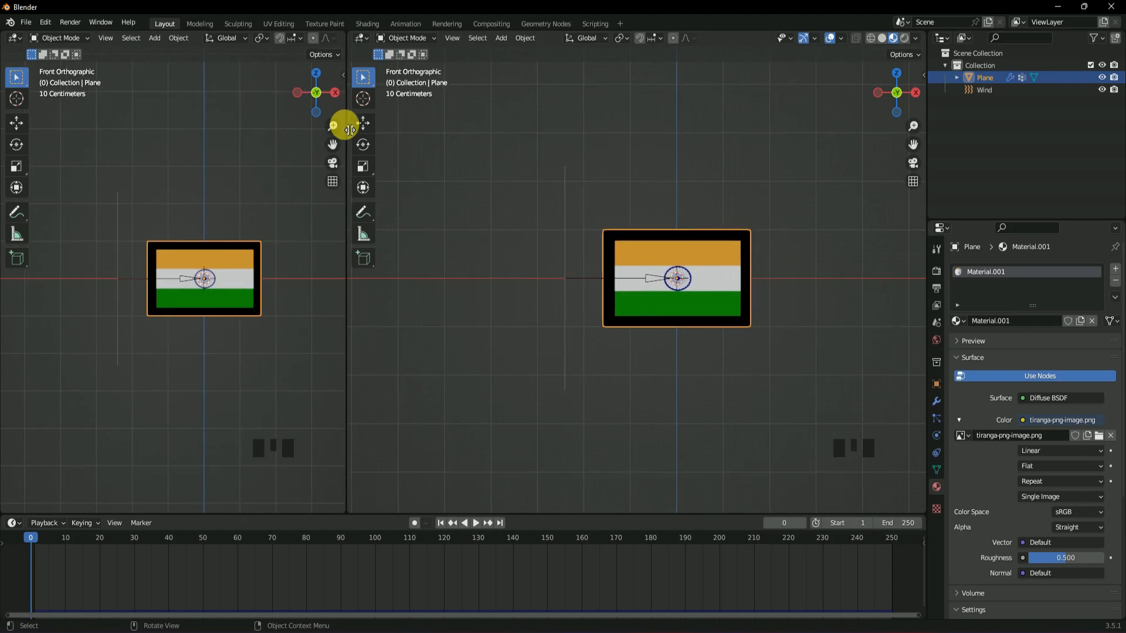
click(75, 39)
click(56, 65)
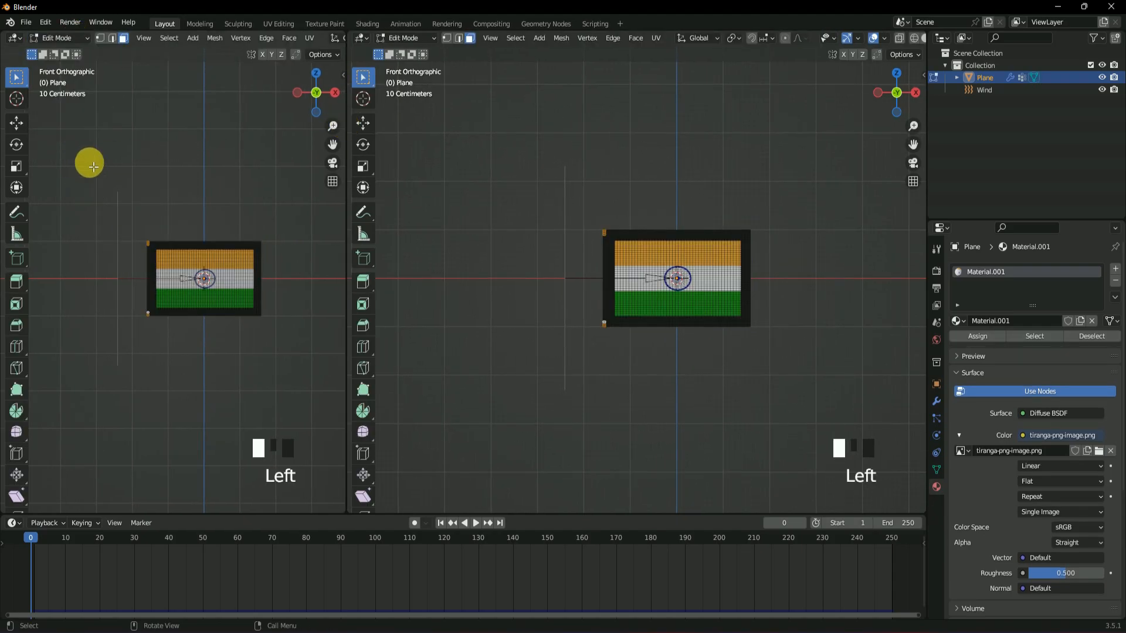
key(a)
right_click(169, 222)
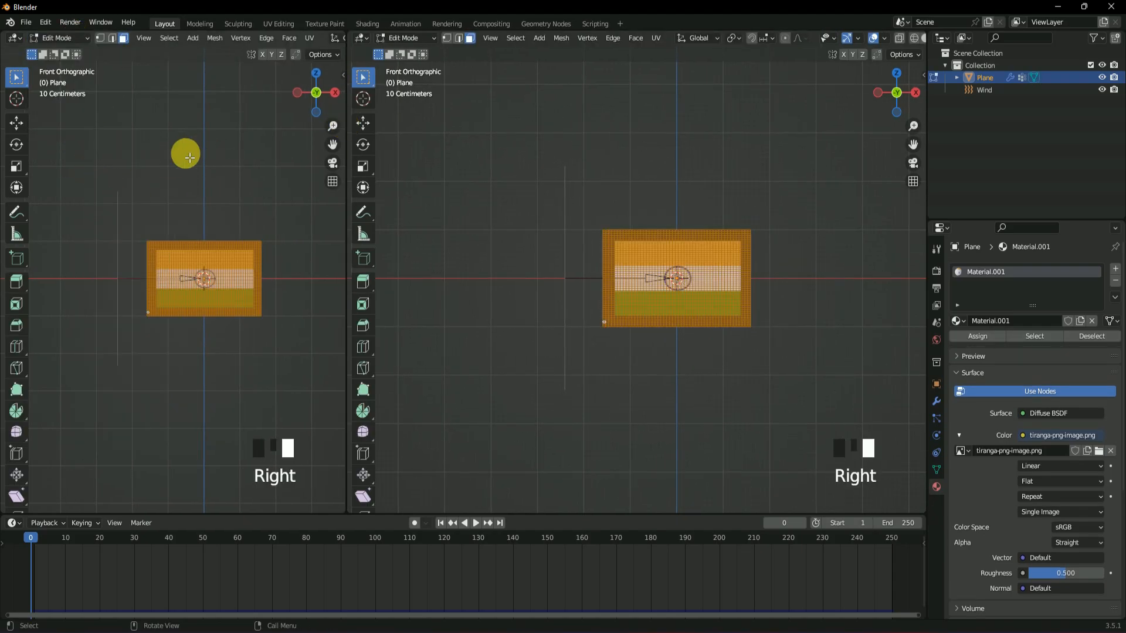
key(u)
click(179, 155)
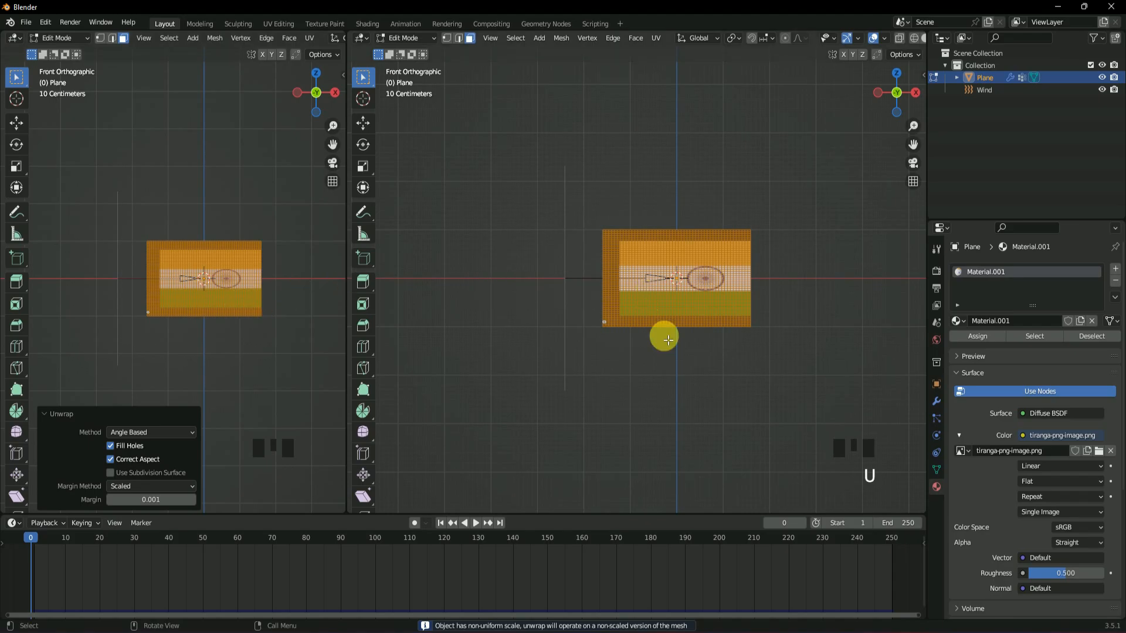
Show the UV Editor in the second area and scale the whole UV grid down uniformly to the height of the flag image.
click(362, 38)
click(379, 97)
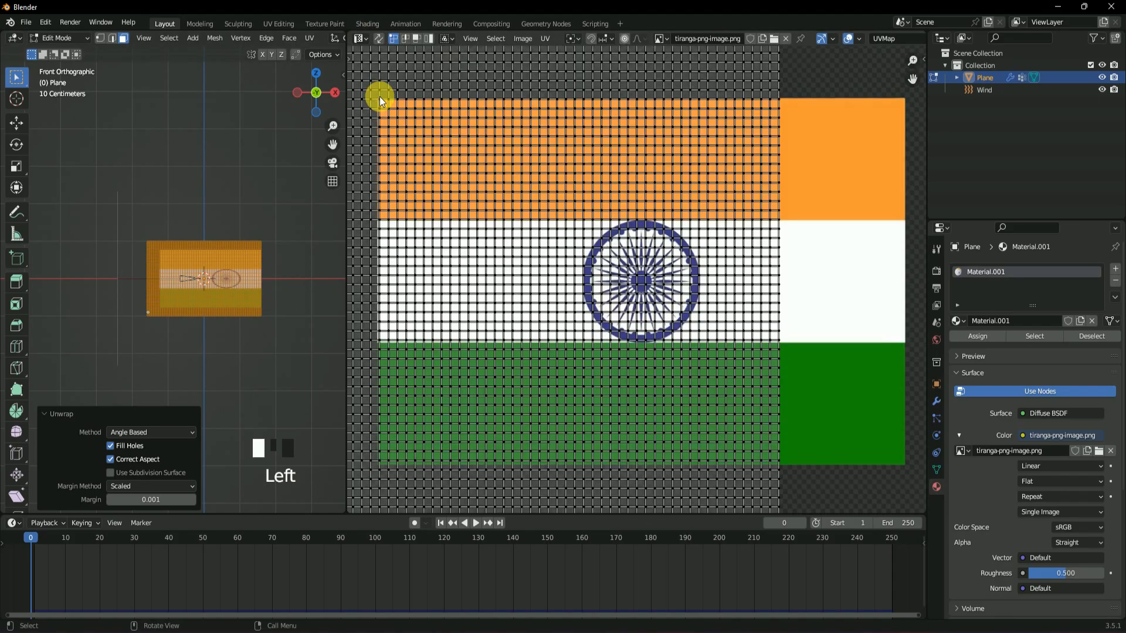
key(a)
key(s)
click(705, 289)
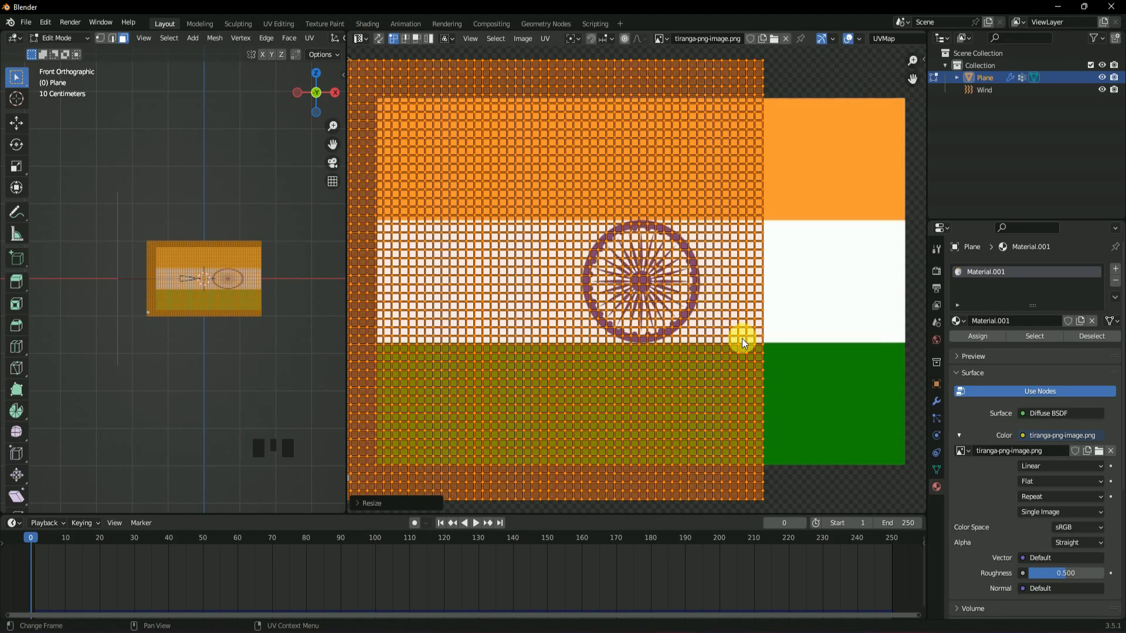
scroll(742, 339, down, 3)
scroll(736, 342, up, 1)
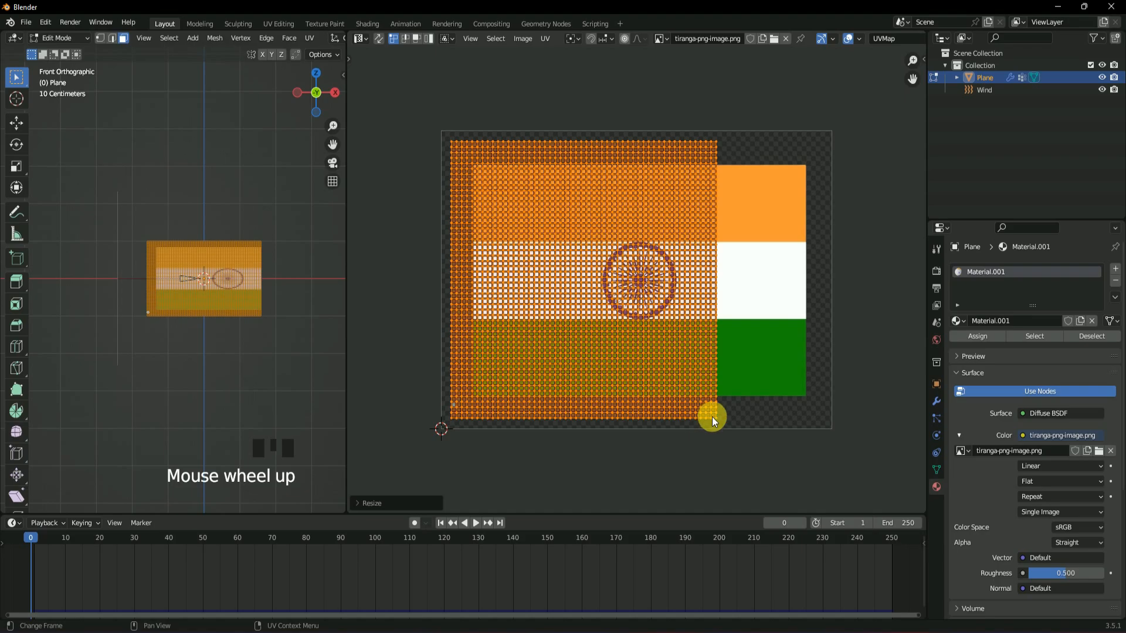
key(s)
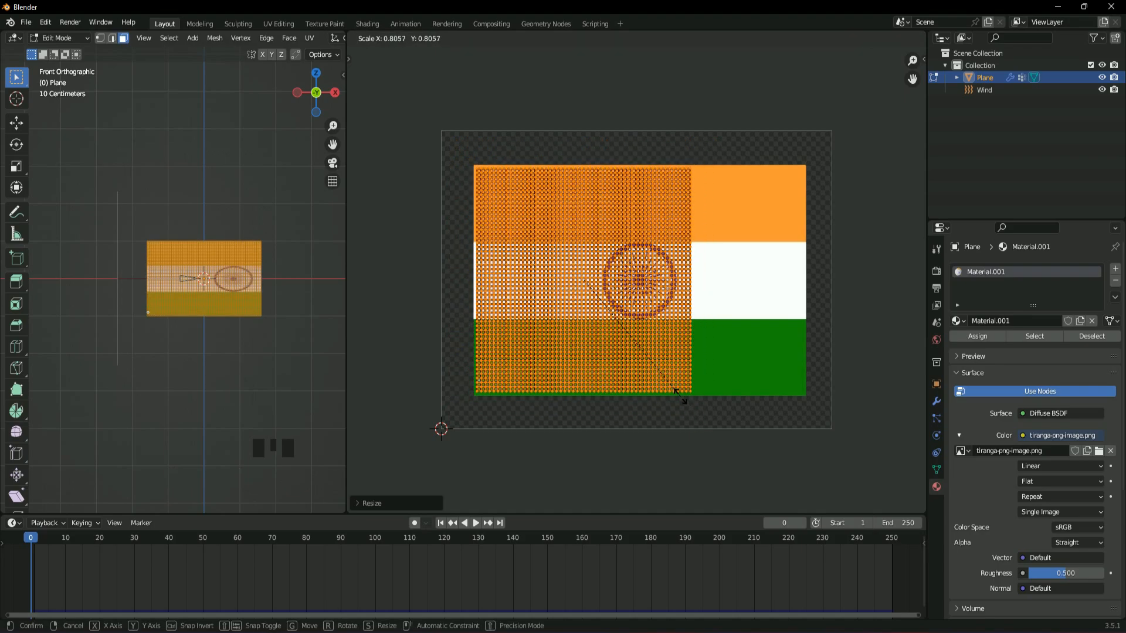
click(680, 400)
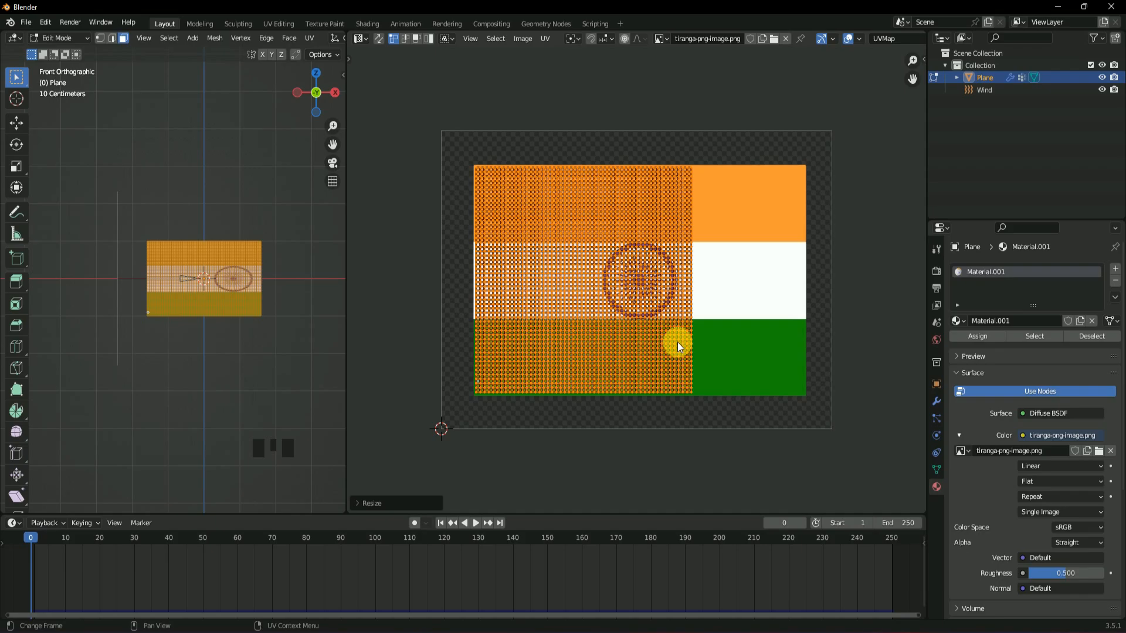
Move the UV grid along X to centre it on the chakra, and scale it, mainly along X, to cover the full flag.
key(g)
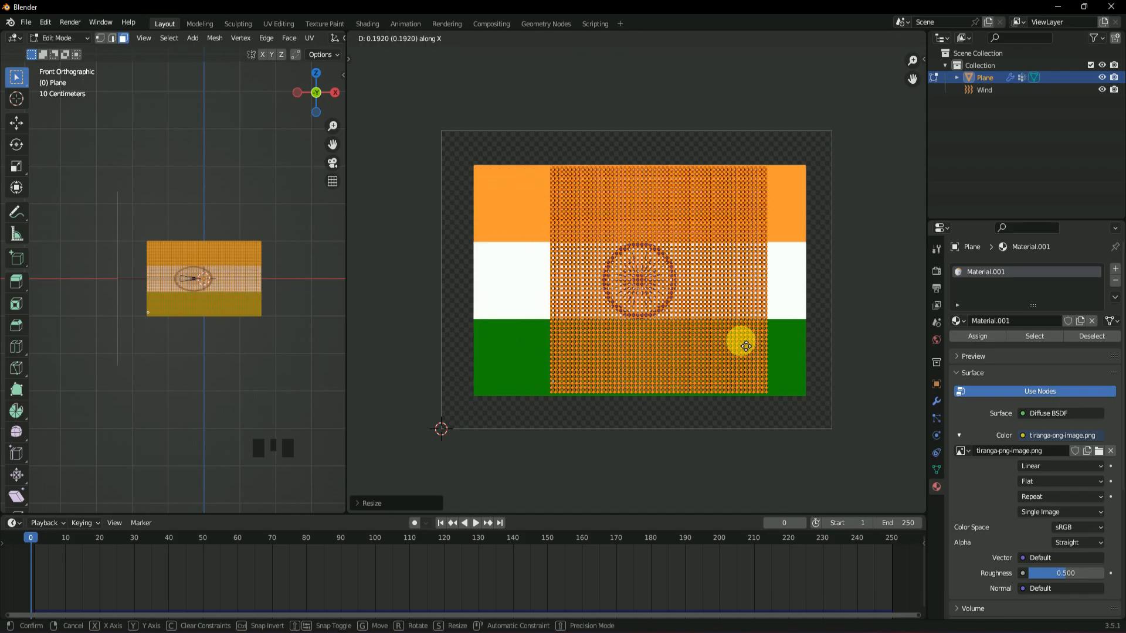
click(697, 346)
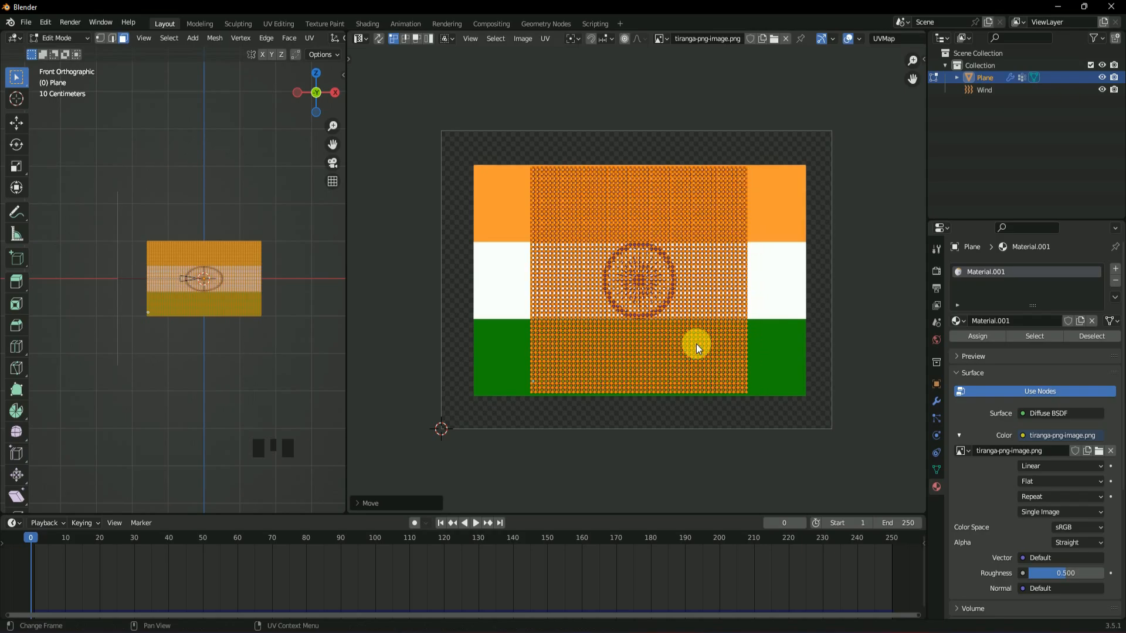
key(s)
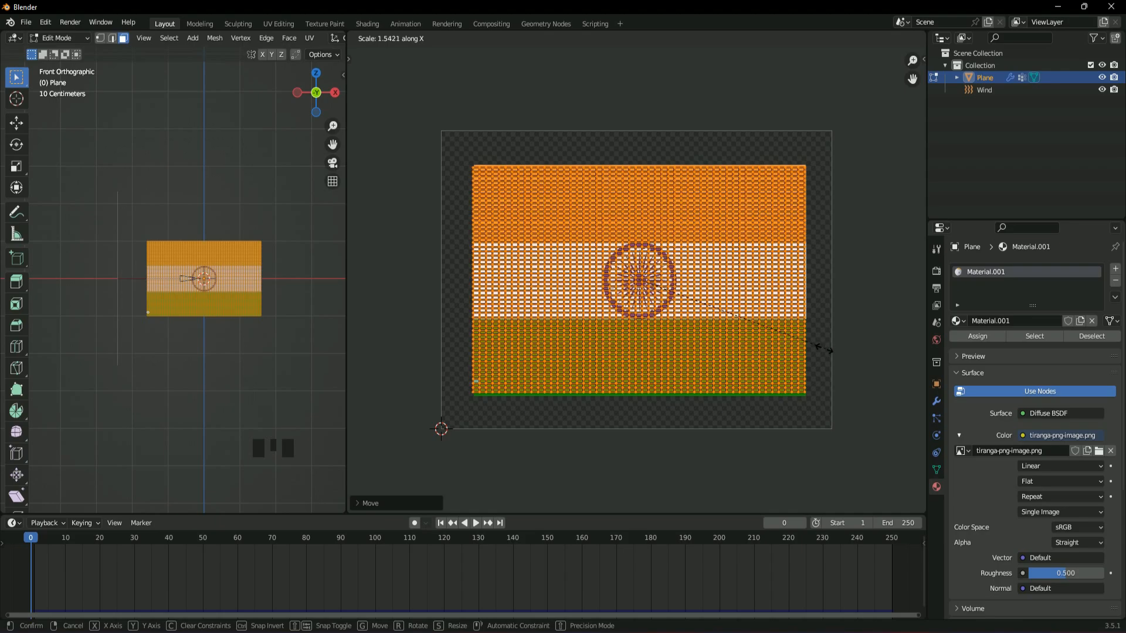
click(769, 362)
key(s)
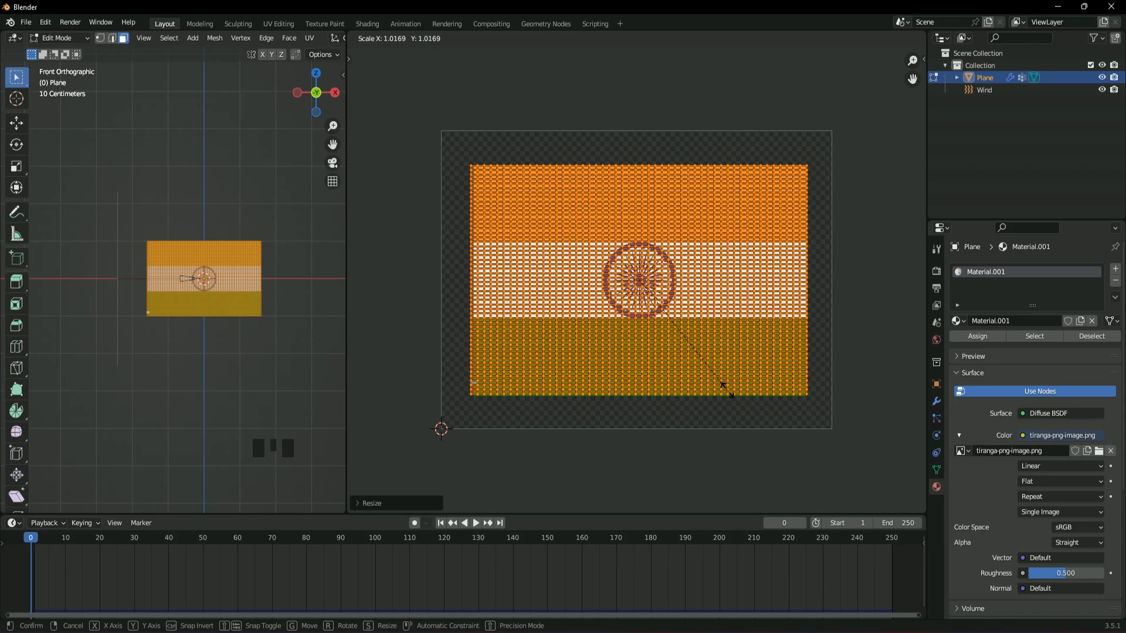
click(725, 392)
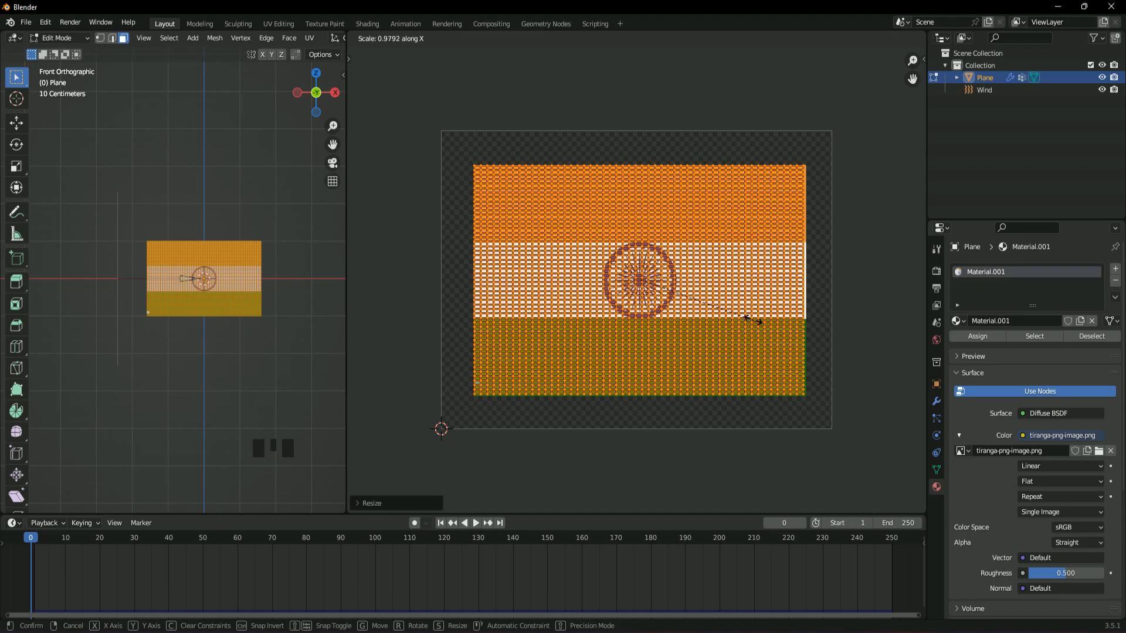
click(745, 317)
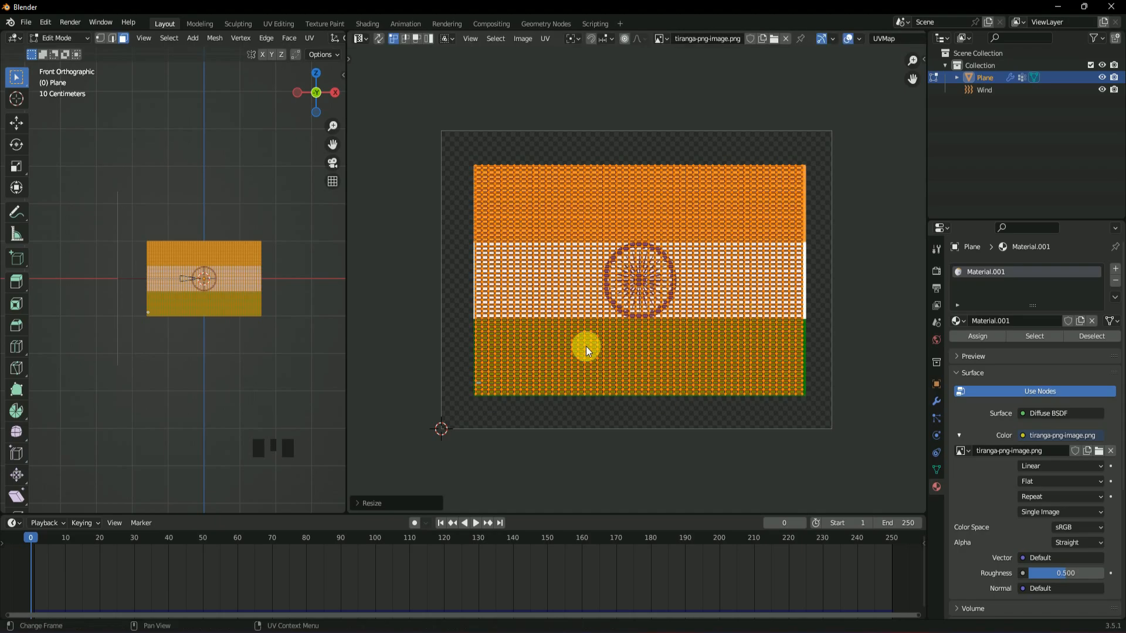
Merge the split areas back into a single 3D viewport and return the plane to Object Mode.
drag(350, 51, 925, 41)
click(59, 37)
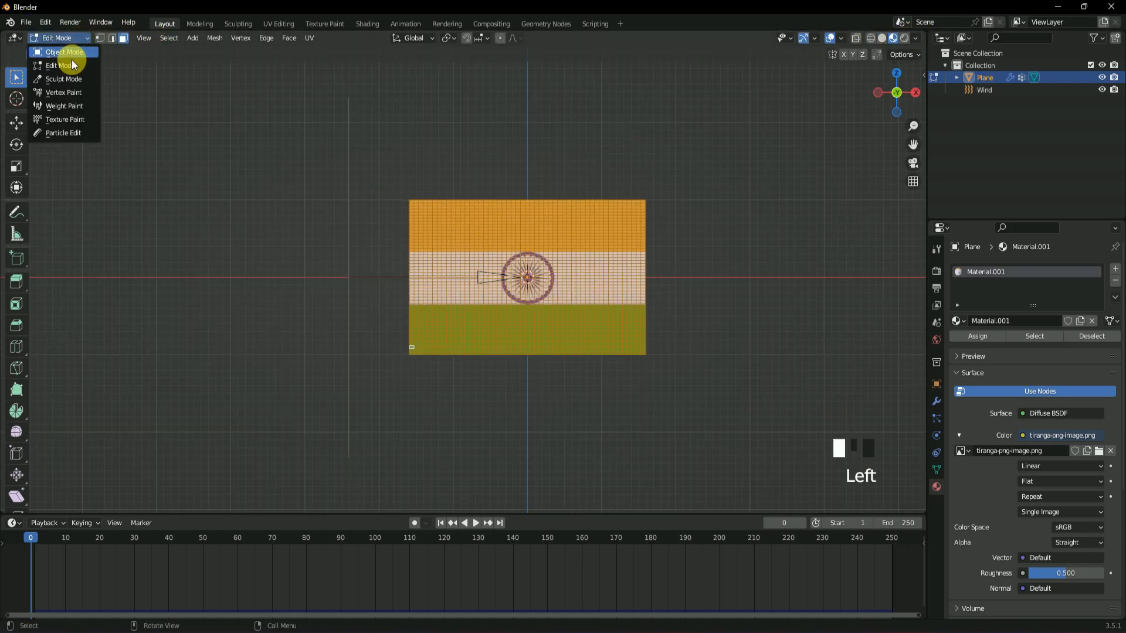
click(64, 52)
Play the cloth animation at an angle to check how the textured flag waves, and stop it.
scroll(564, 234, up, 4)
middle_drag(653, 254, 537, 325)
scroll(610, 319, down, 3)
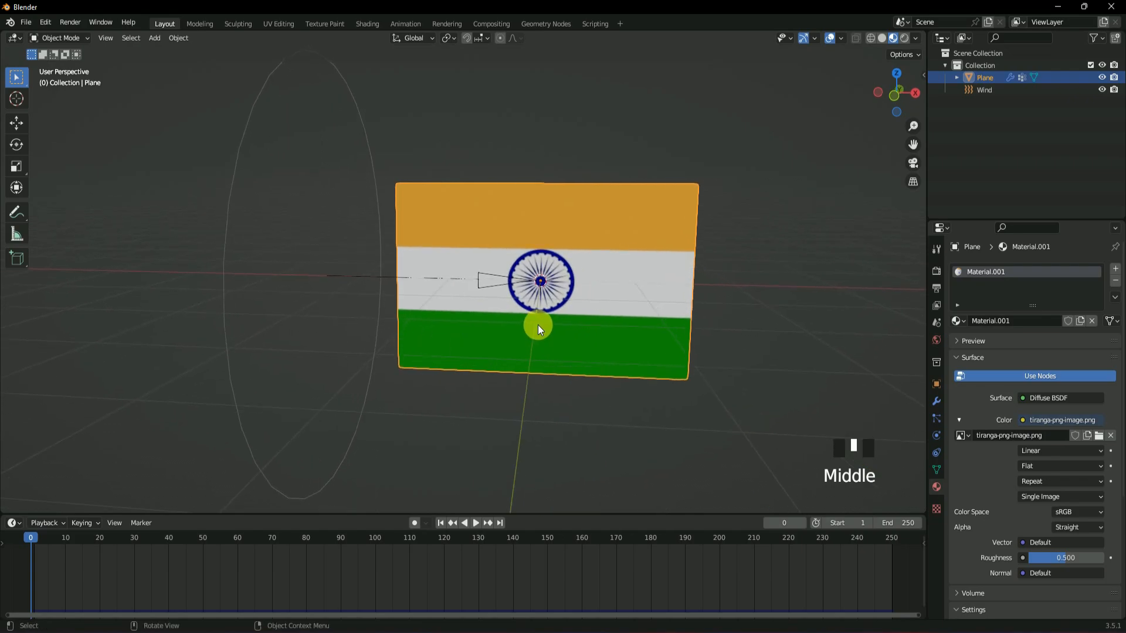
middle_drag(431, 310, 541, 326)
key(space)
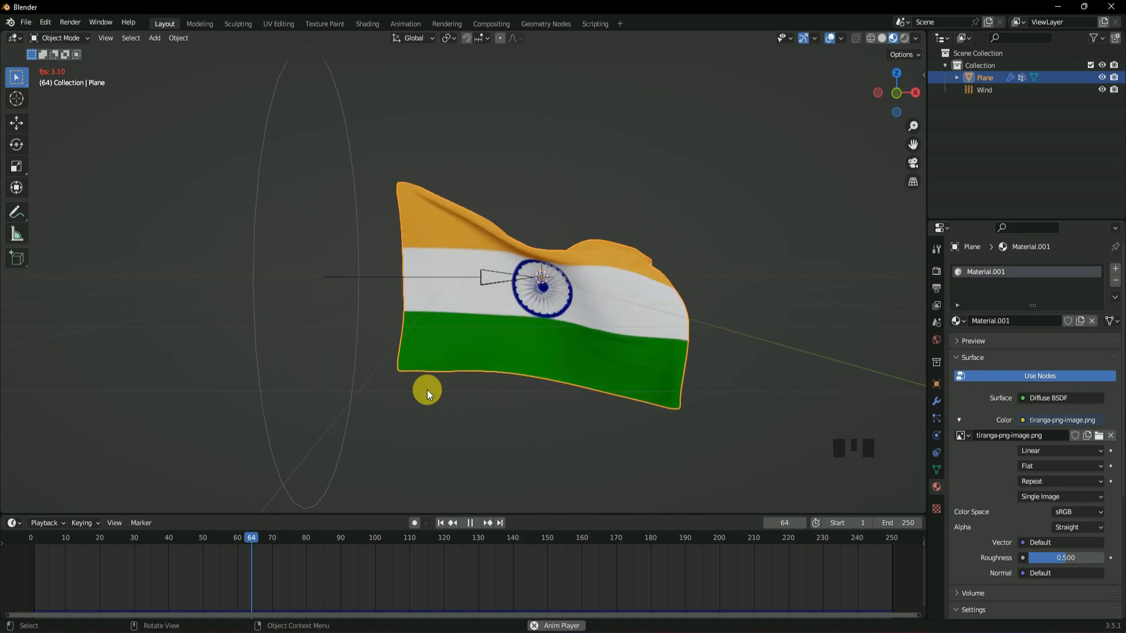
key(space)
Set the Subdivision modifier's viewport level to 3 and, back at frame 0, the Diffuse BSDF roughness to 0.377.
click(937, 401)
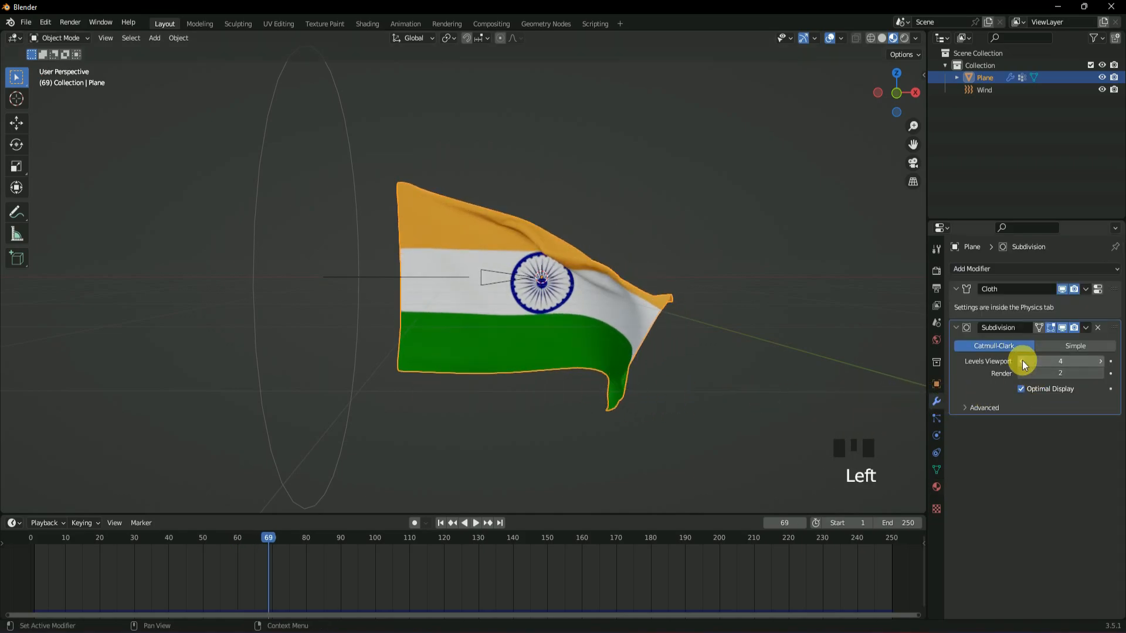
drag(263, 536, 31, 535)
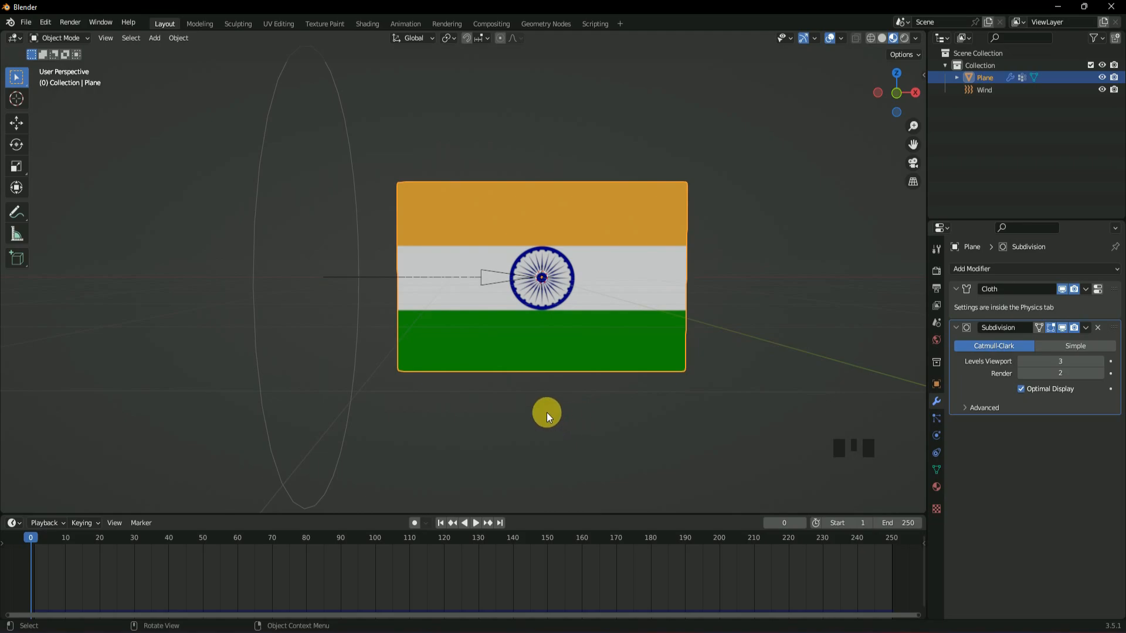
click(936, 486)
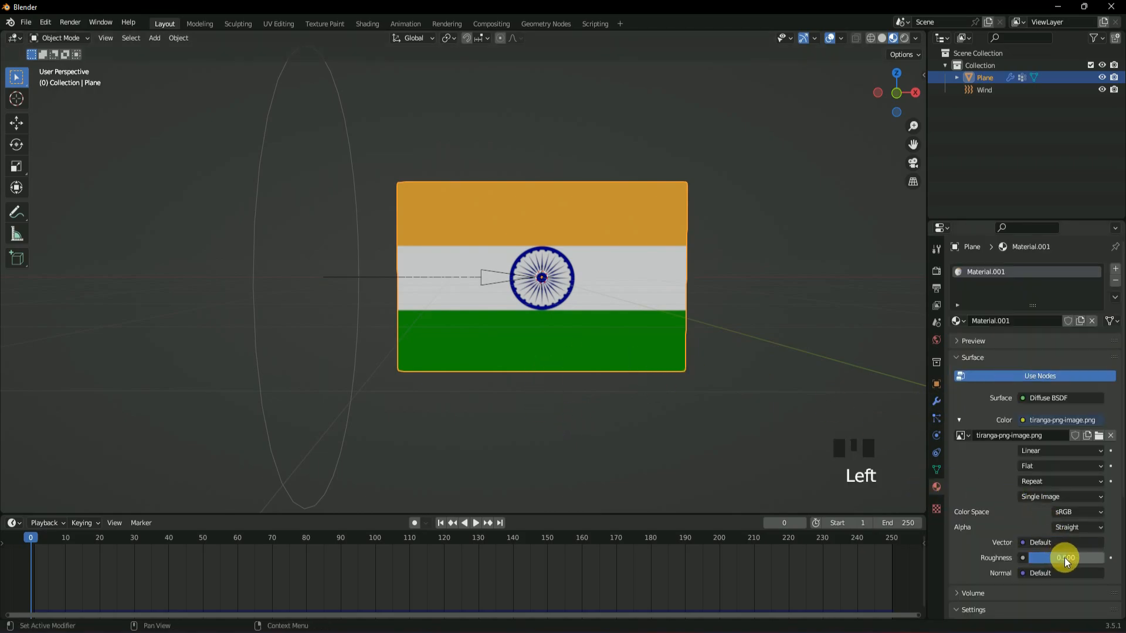
drag(1065, 558, 1047, 558)
Add a cylinder with 88 vertices at the origin and display the viewport in solid shading.
scroll(552, 420, up, 2)
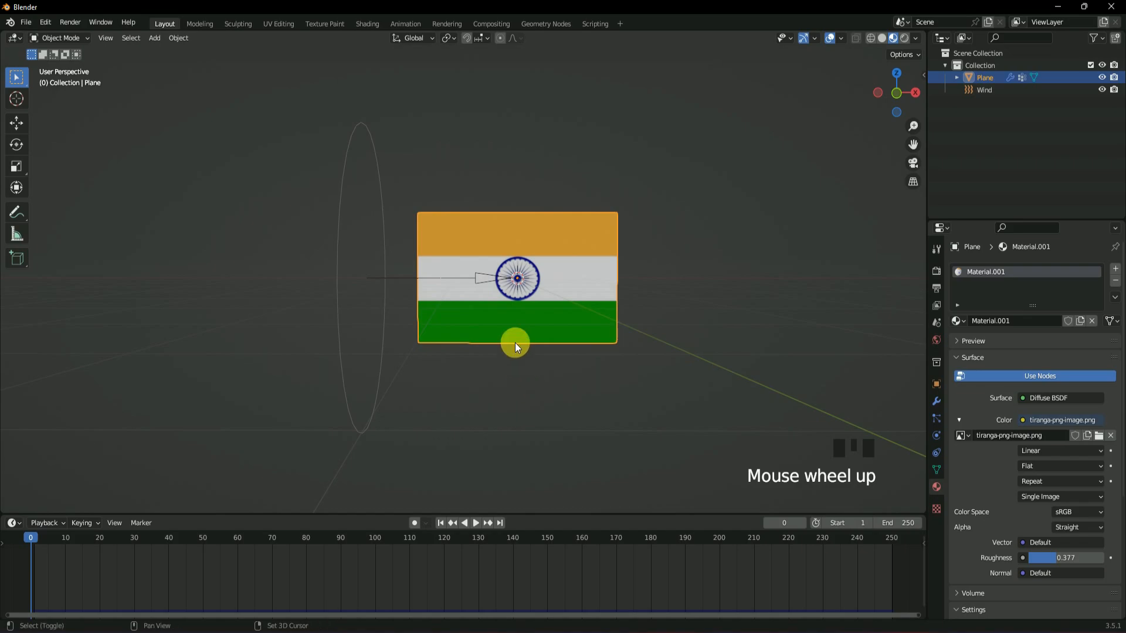
key(shift+a)
mouse_move(462, 125)
click(564, 185)
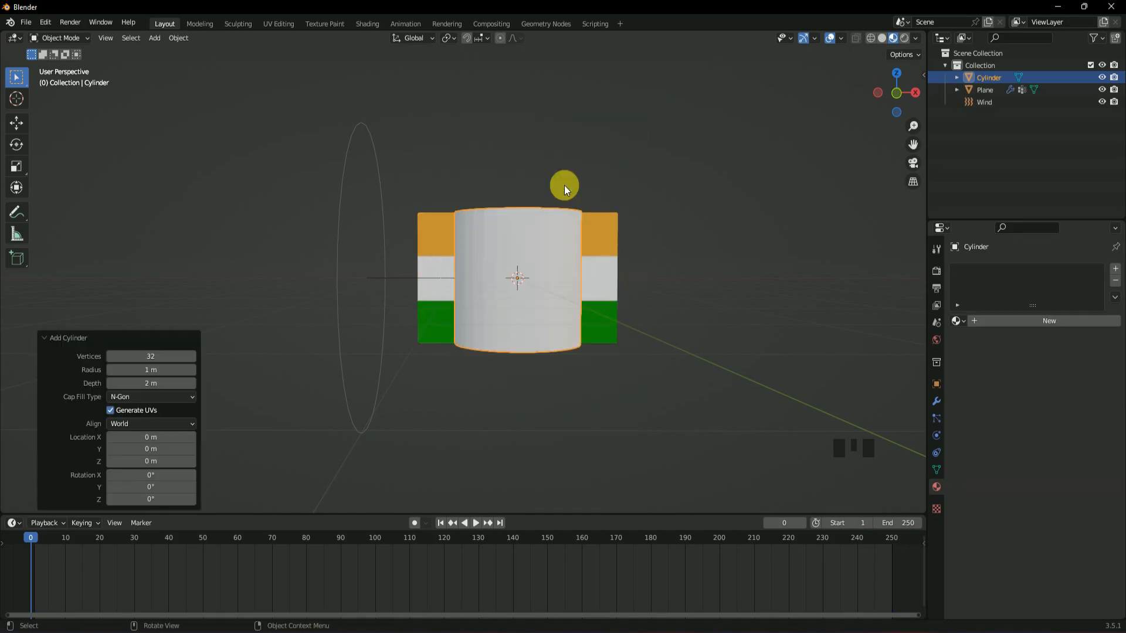
click(882, 38)
click(454, 359)
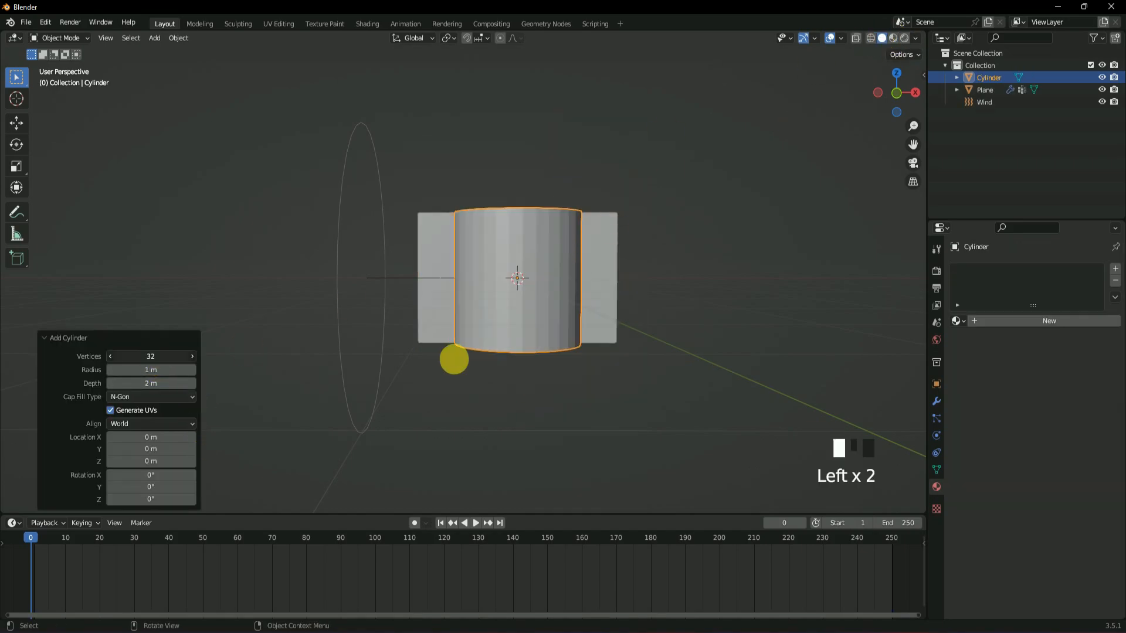
drag(159, 357, 156, 359)
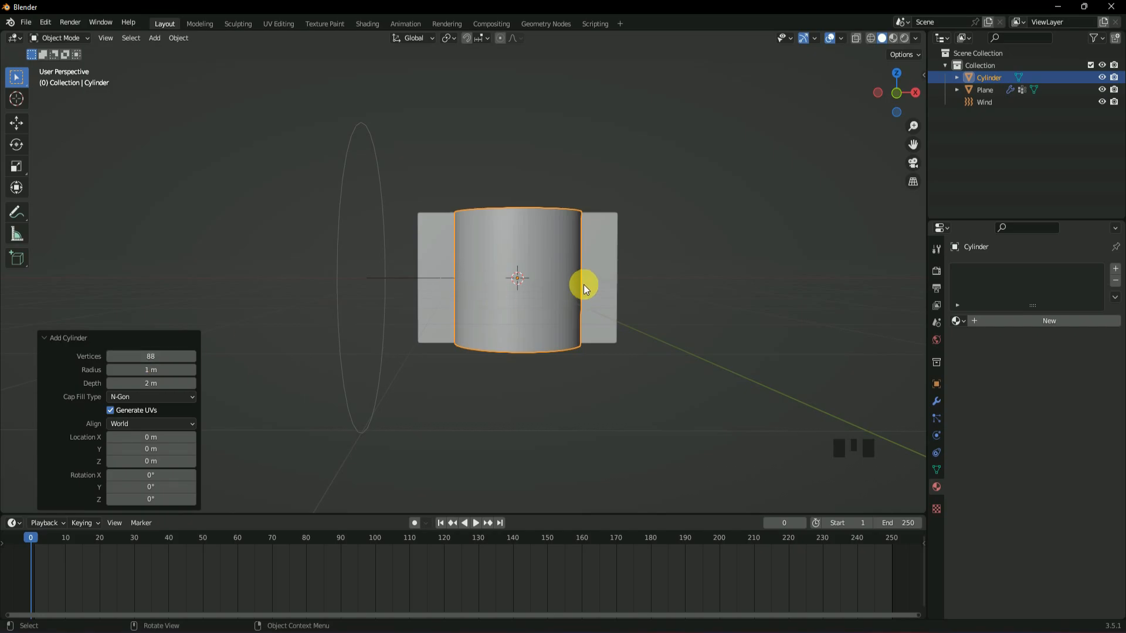
Scale the cylinder down uniformly by about 0.296 and, in front view, again by about 0.471.
key(s)
click(536, 275)
key(KP_1)
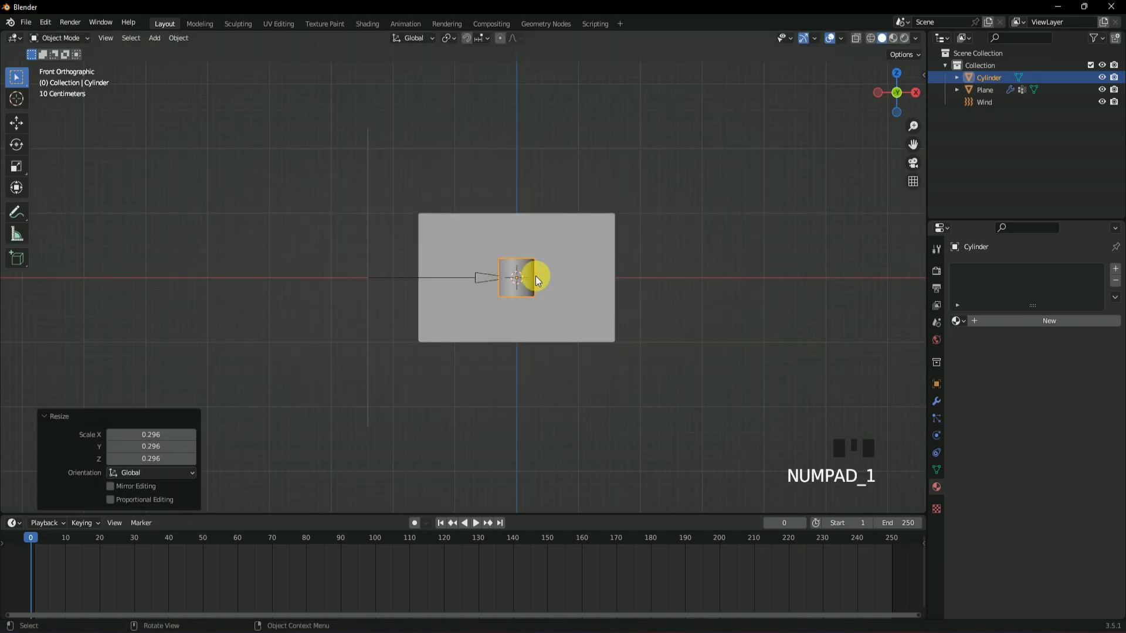
key(s)
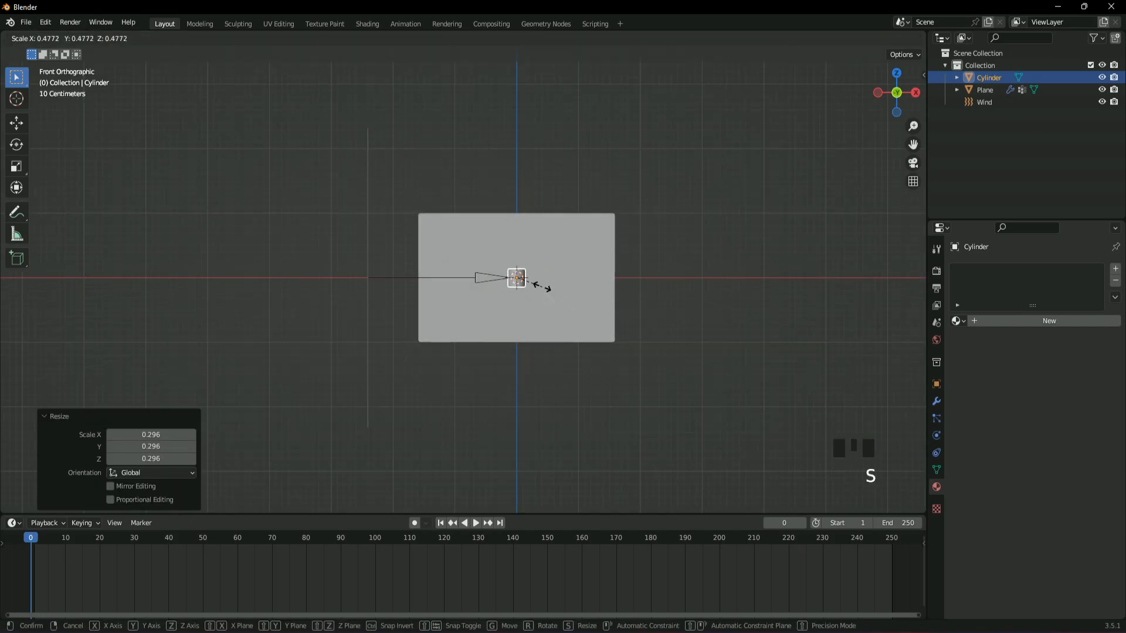
click(541, 287)
Form a tall thin pole by scaling the cylinder about 34.45 along Z, 0.735 uniformly and 1.347 along Z.
scroll(541, 287, up, 3)
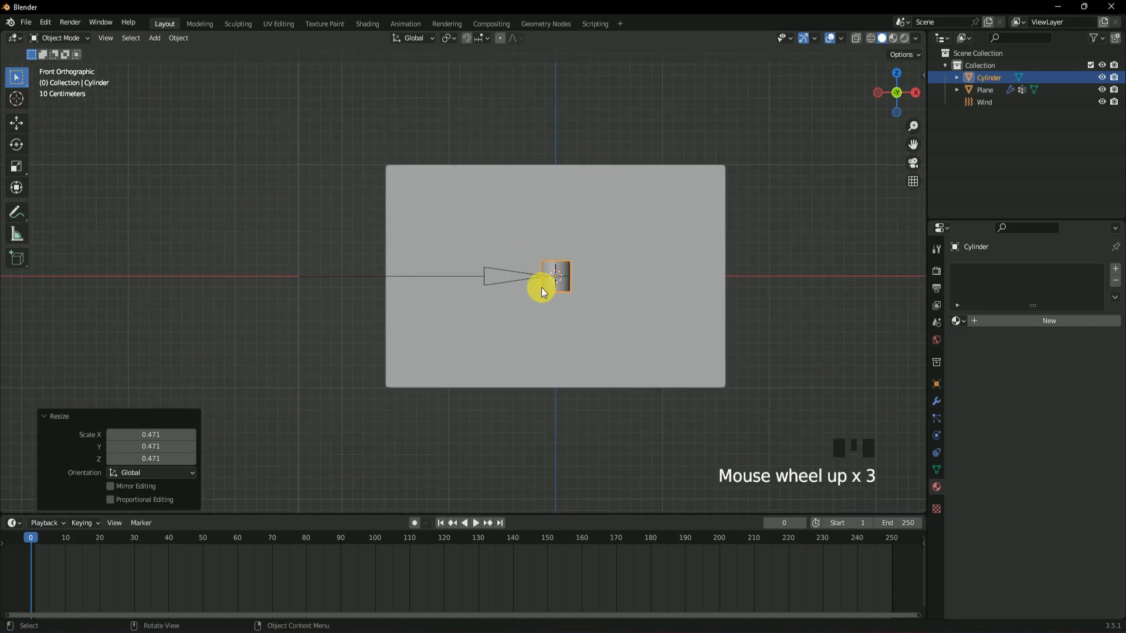
scroll(601, 280, down, 6)
key(s)
key(z)
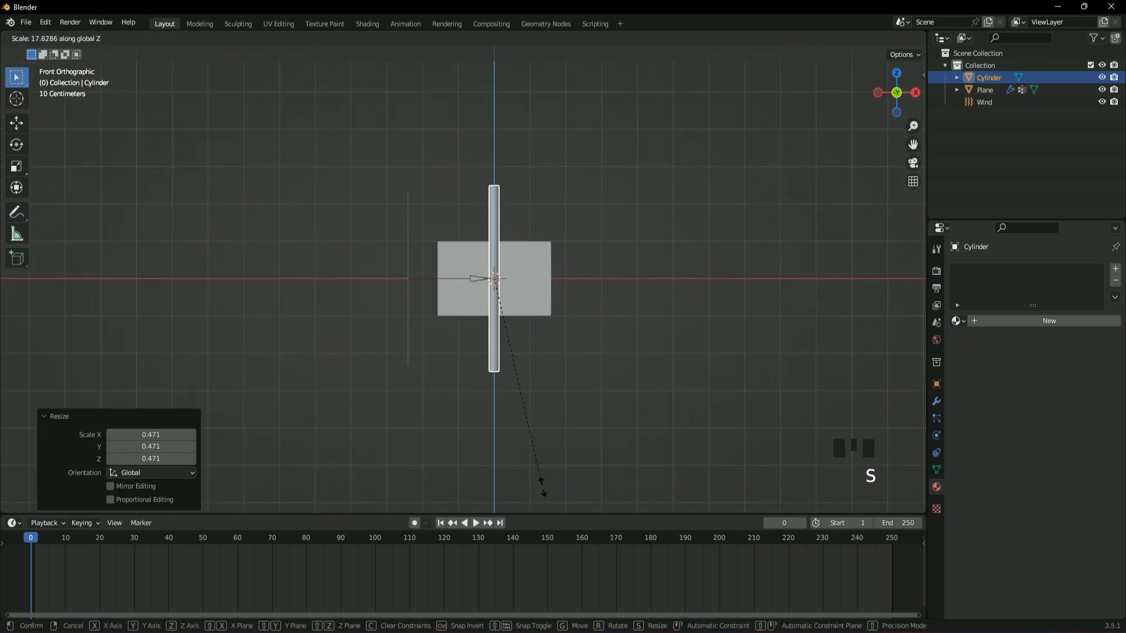
click(584, 212)
key(s)
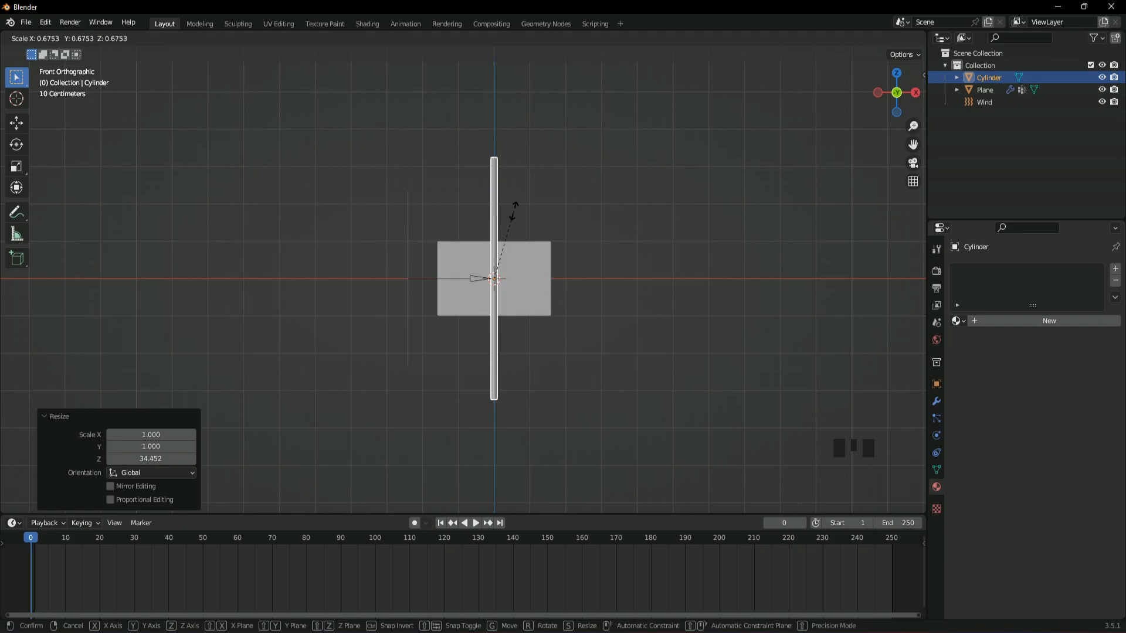
click(519, 205)
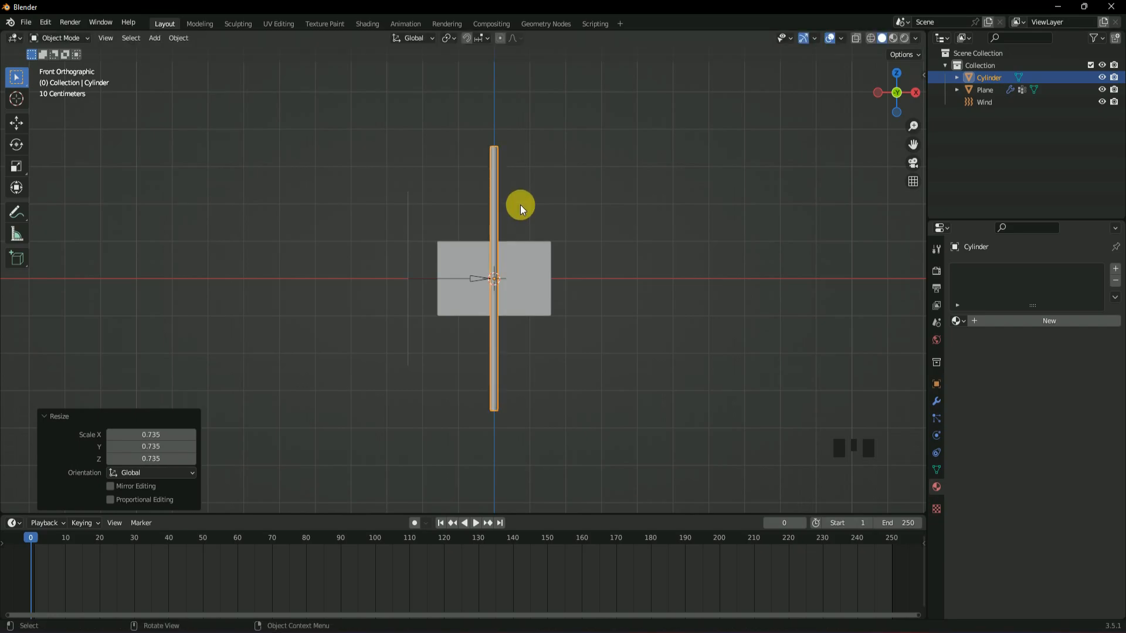
key(s)
key(z)
click(524, 166)
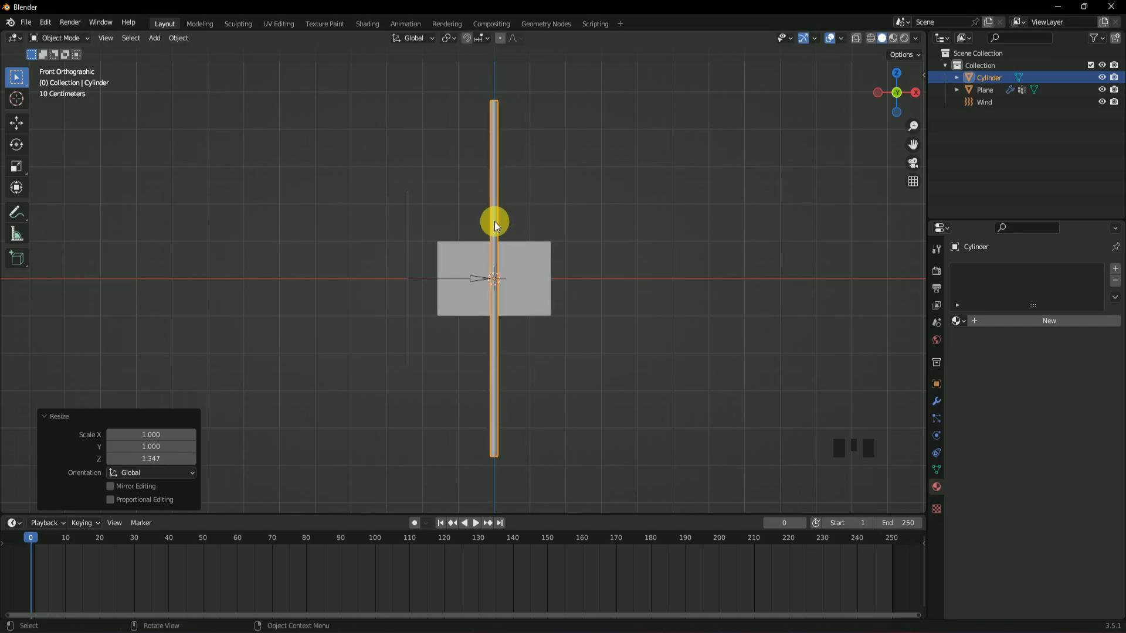
Add a UV sphere with 76 segments and scale it down uniformly to about 0.299.
key(shift+a)
click(553, 276)
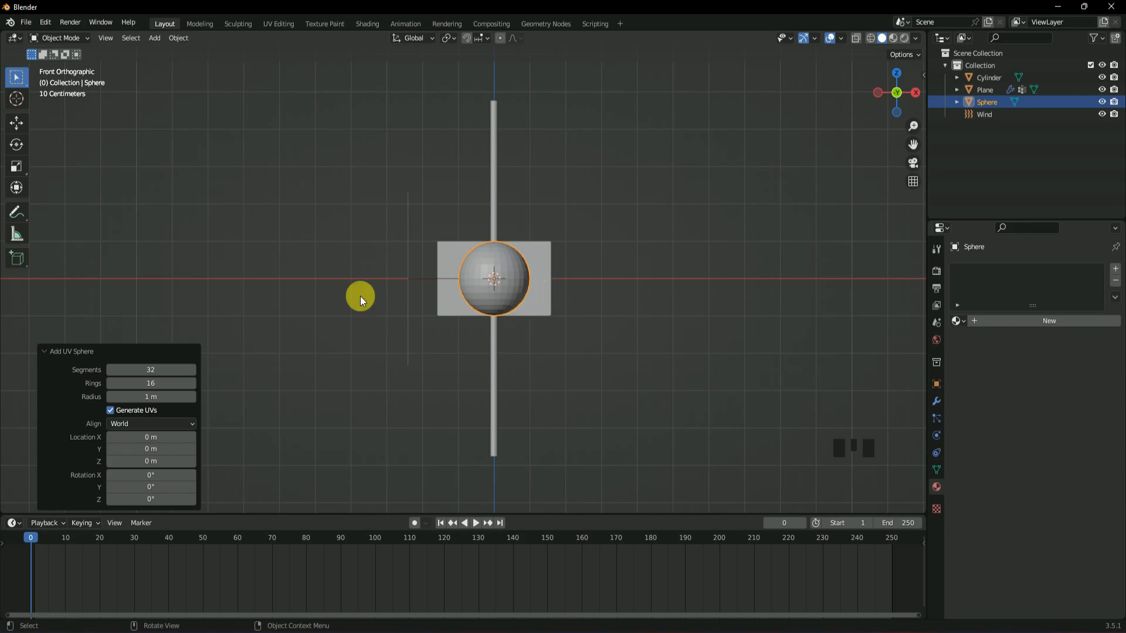
drag(151, 369, 458, 372)
key(s)
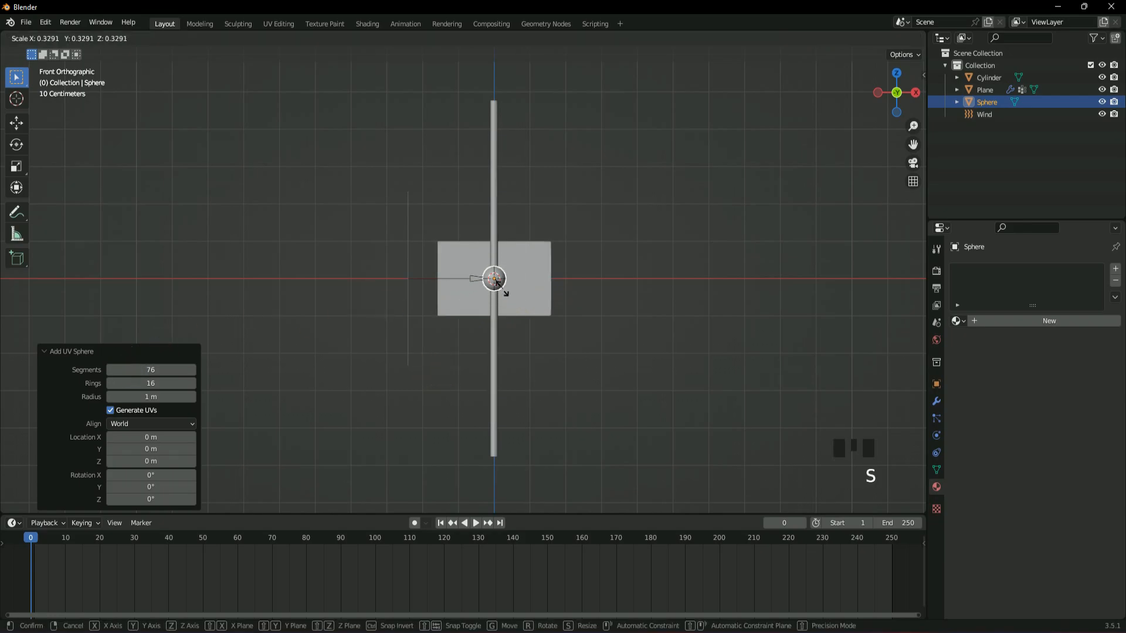
click(502, 288)
Move the sphere up about 5.31 m along Z and back down about 0.305 m to the pole's upper end.
key(g)
key(z)
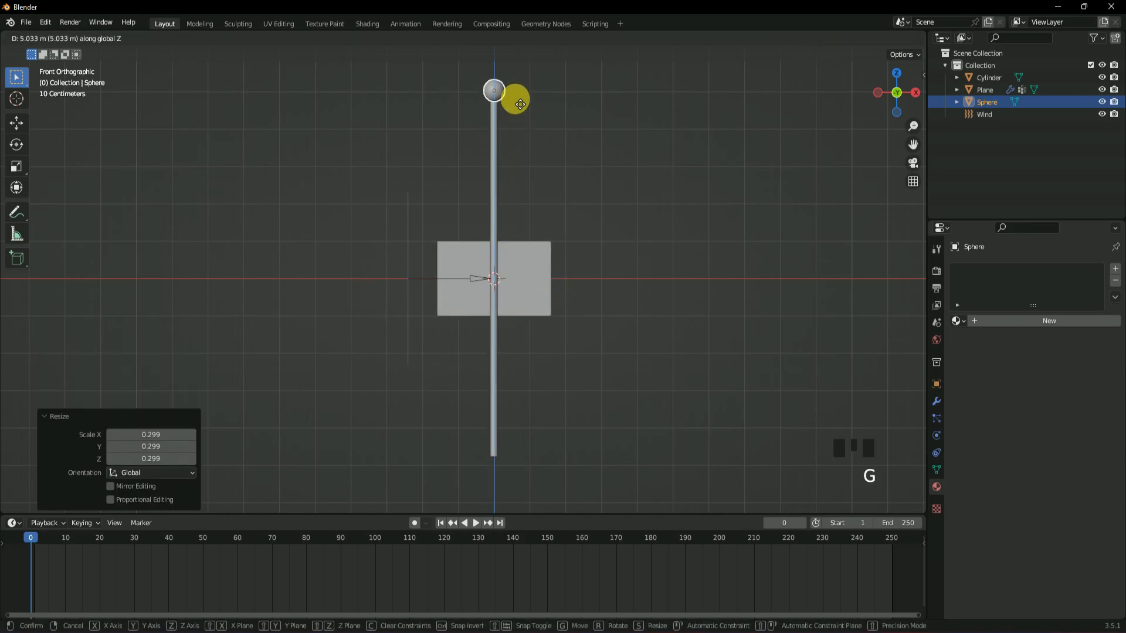
click(516, 89)
shift+middle_drag(516, 89, 494, 289)
scroll(498, 290, up, 8)
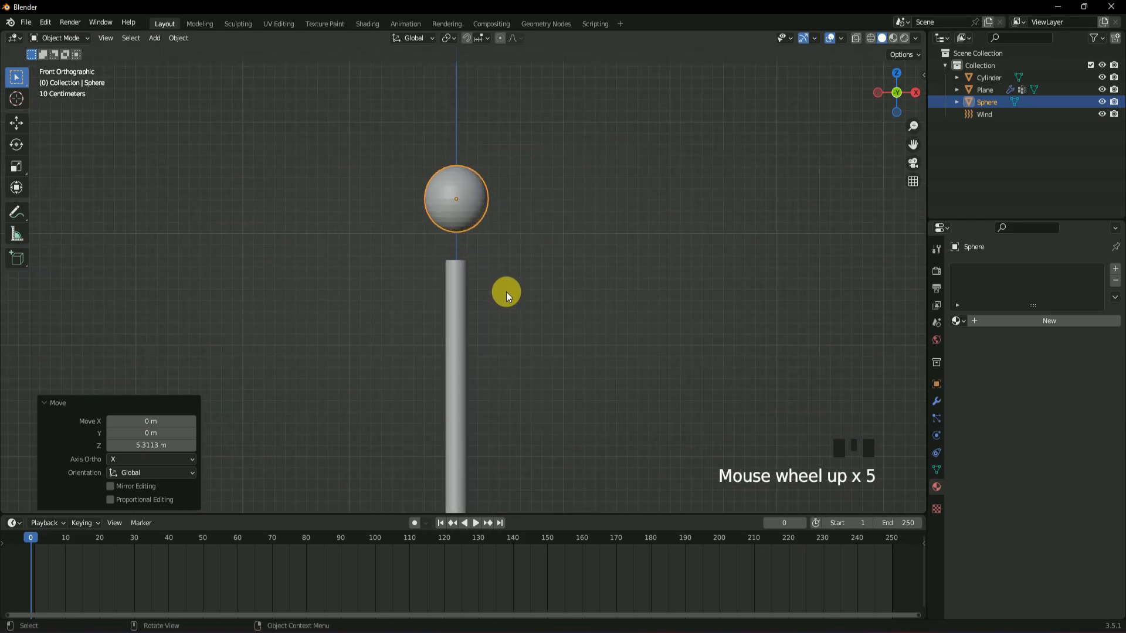
key(g)
key(z)
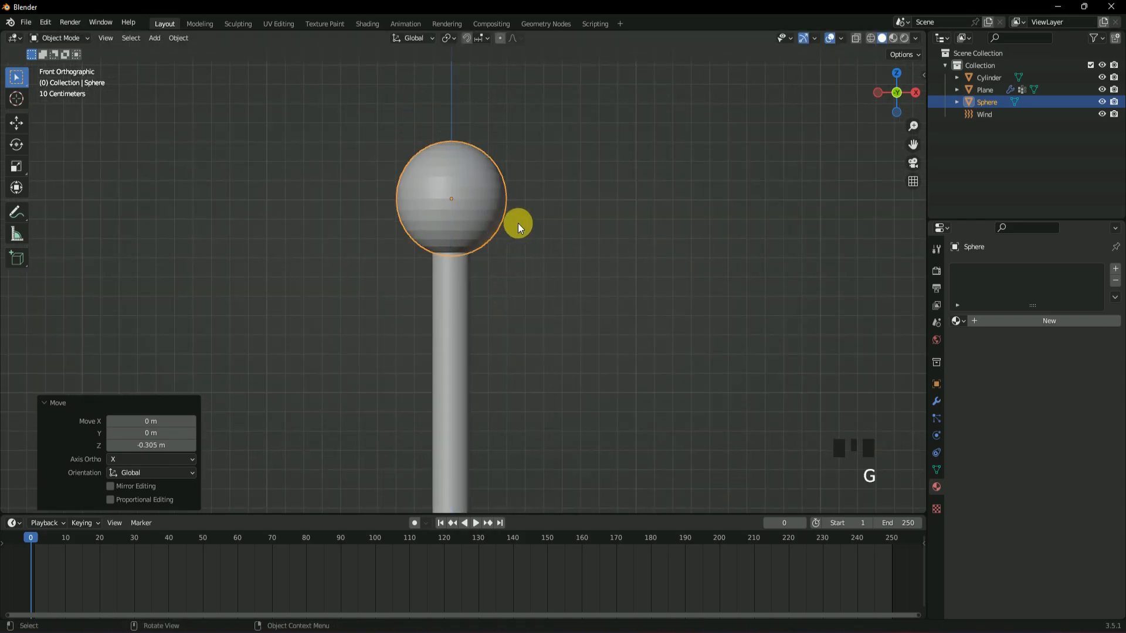
click(514, 234)
Scale the sphere down uniformly to about 0.541 and lower it about 0.27 m along Z onto the pole's tip.
key(s)
click(488, 212)
key(g)
key(z)
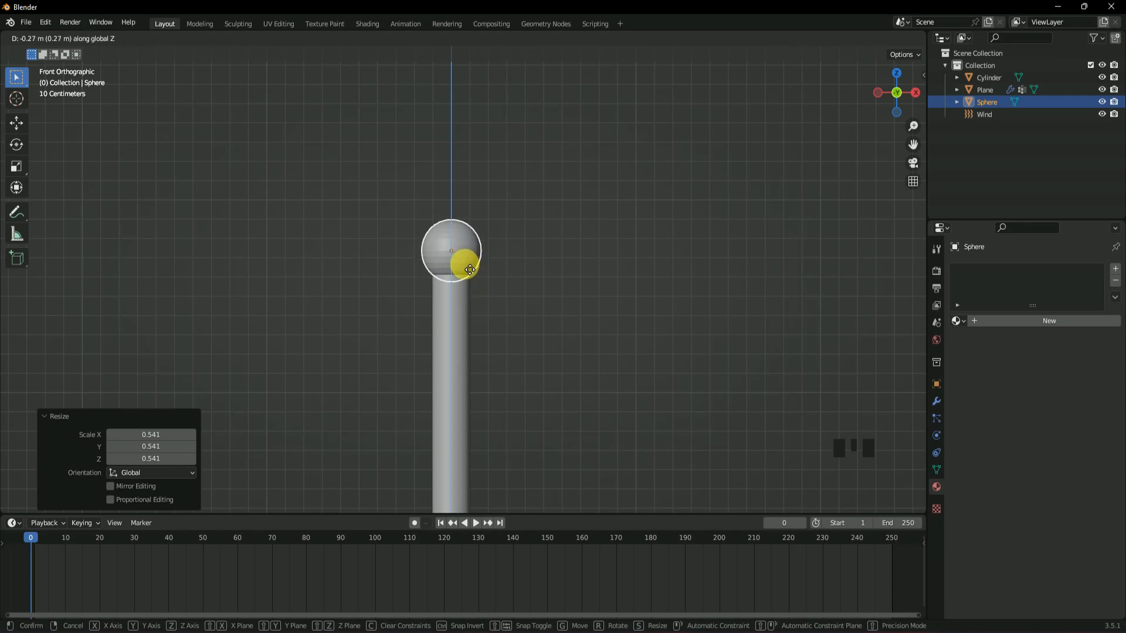
click(516, 262)
click(517, 262)
Join the cylinder and the sphere into one object and apply Shade Auto Smooth to it.
scroll(521, 262, down, 6)
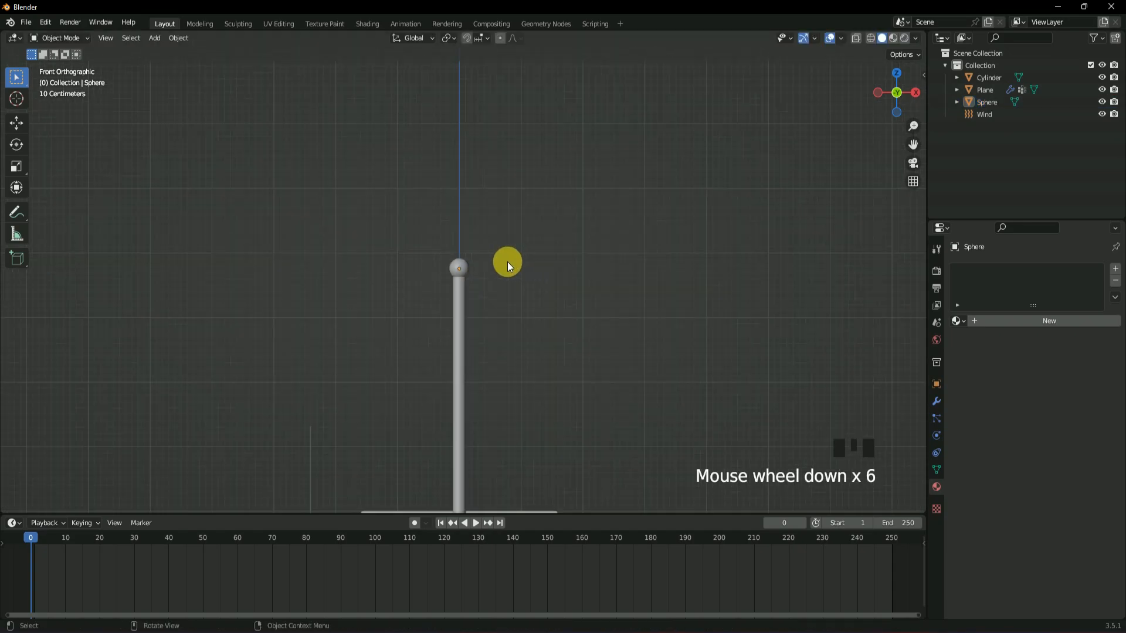
scroll(501, 269, up, 7)
click(463, 267)
shift+click(470, 230)
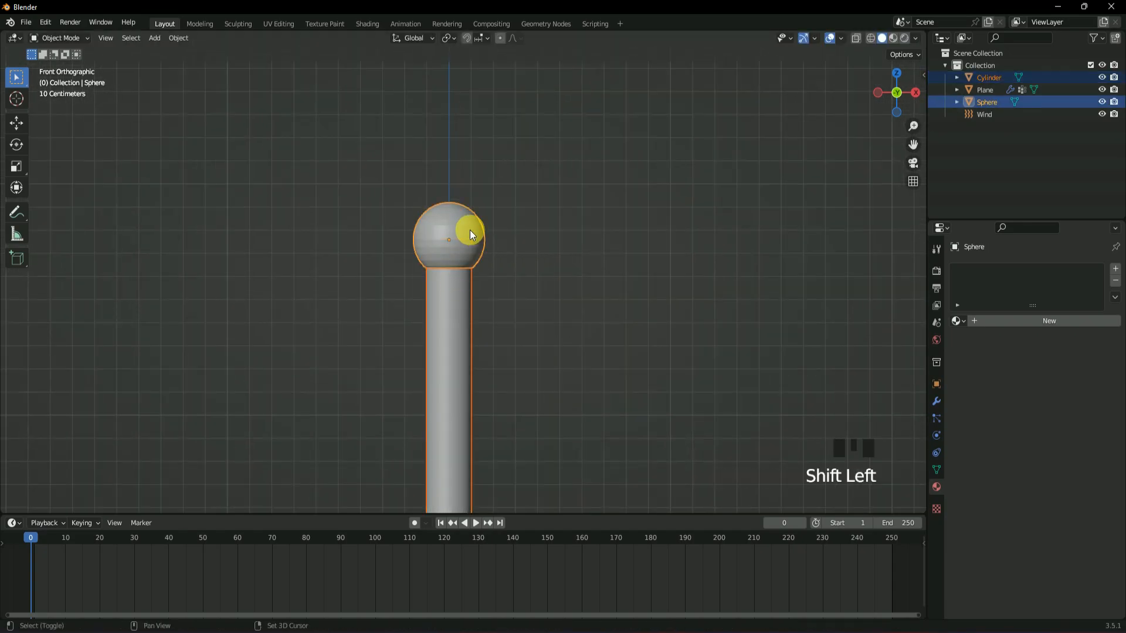
key(ctrl+j)
right_click(470, 230)
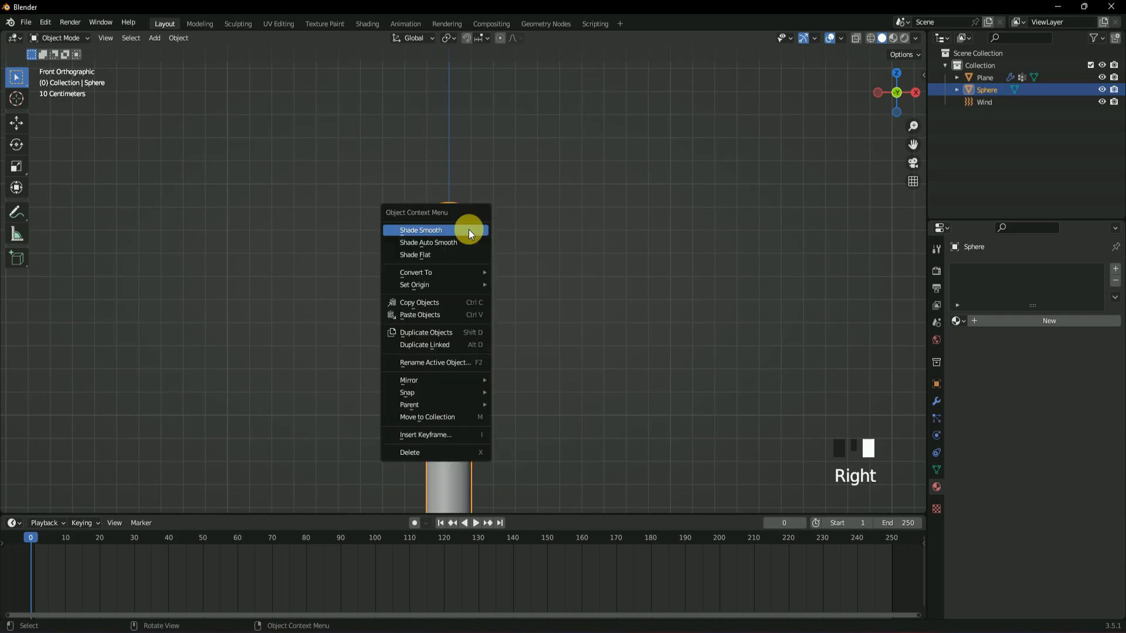
click(455, 237)
Move the joined pole about -1.817 m along X, just past the flag plane's edge.
scroll(477, 311, down, 14)
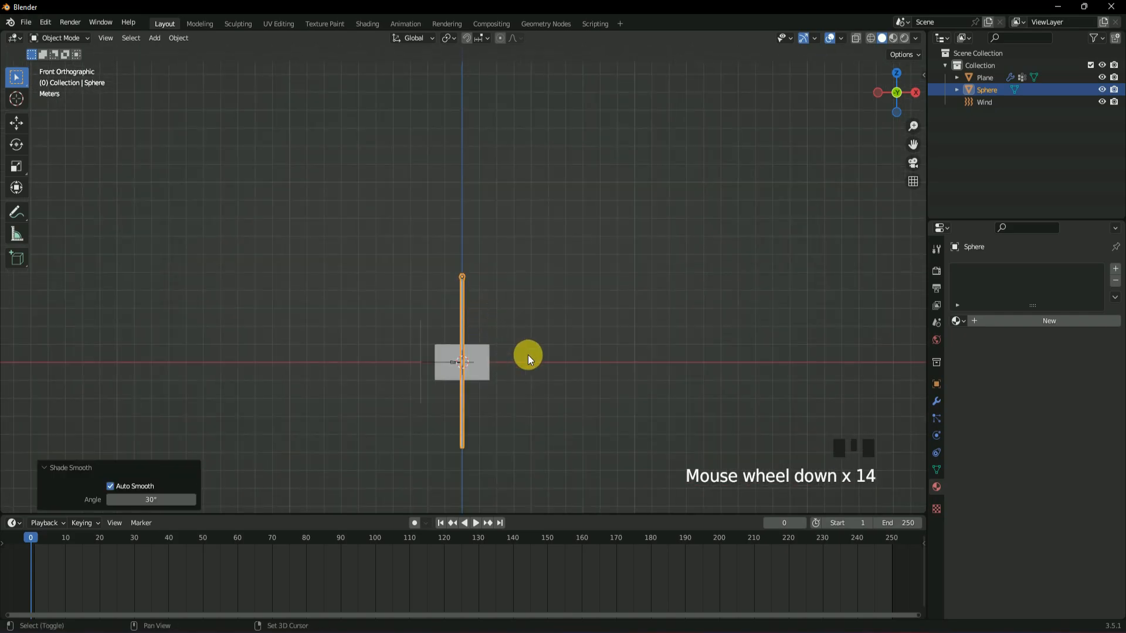
scroll(572, 248, up, 5)
key(g)
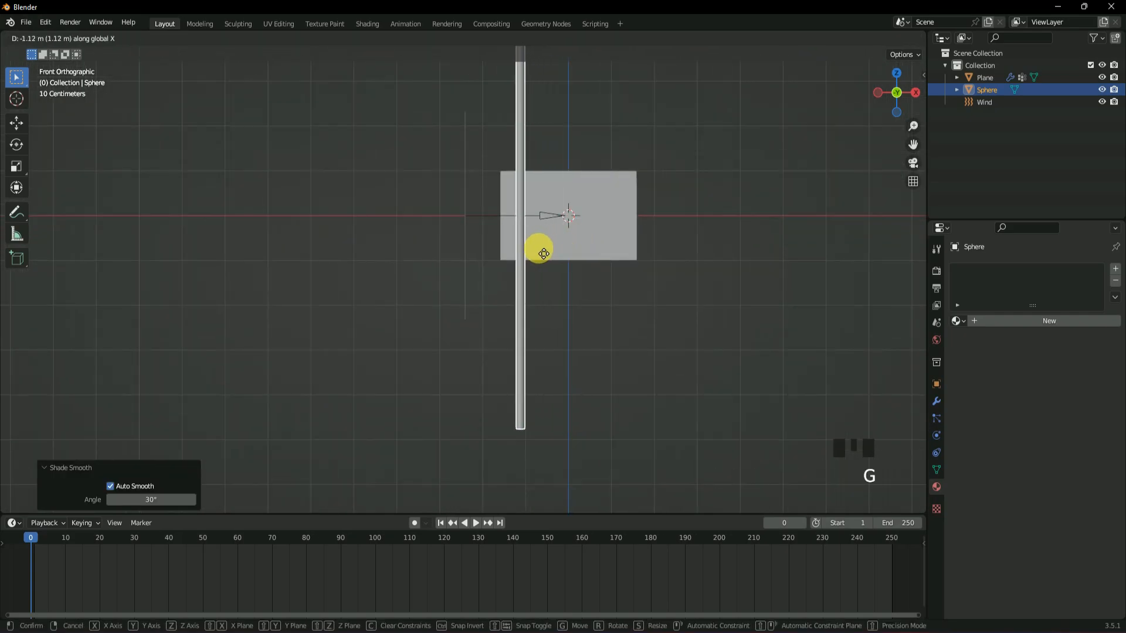
click(509, 255)
scroll(550, 261, up, 4)
shift+middle_drag(550, 261, 503, 420)
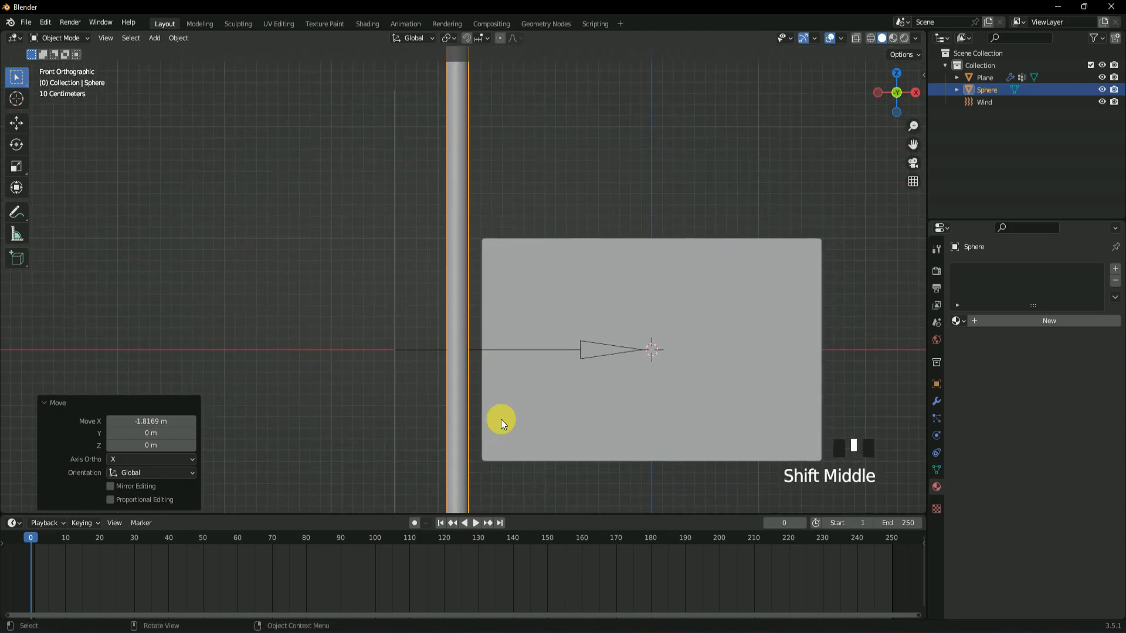
Lower the pole about 3.58 m along Z and shift it about 0.1345 m along X against the flag's edge.
key(g)
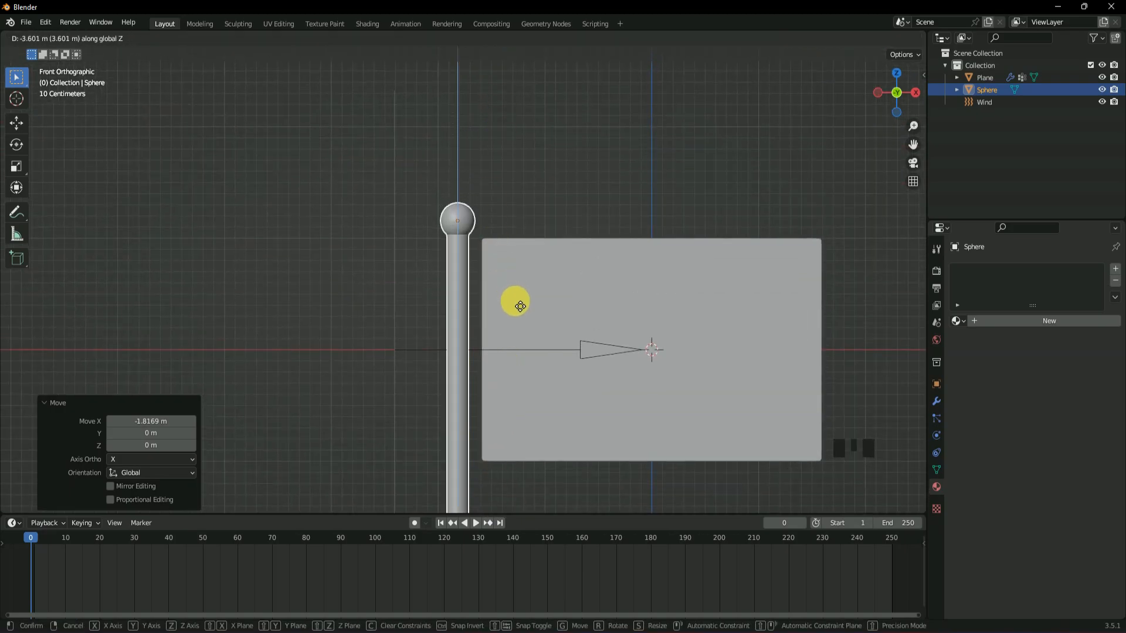
click(516, 301)
key(g)
key(x)
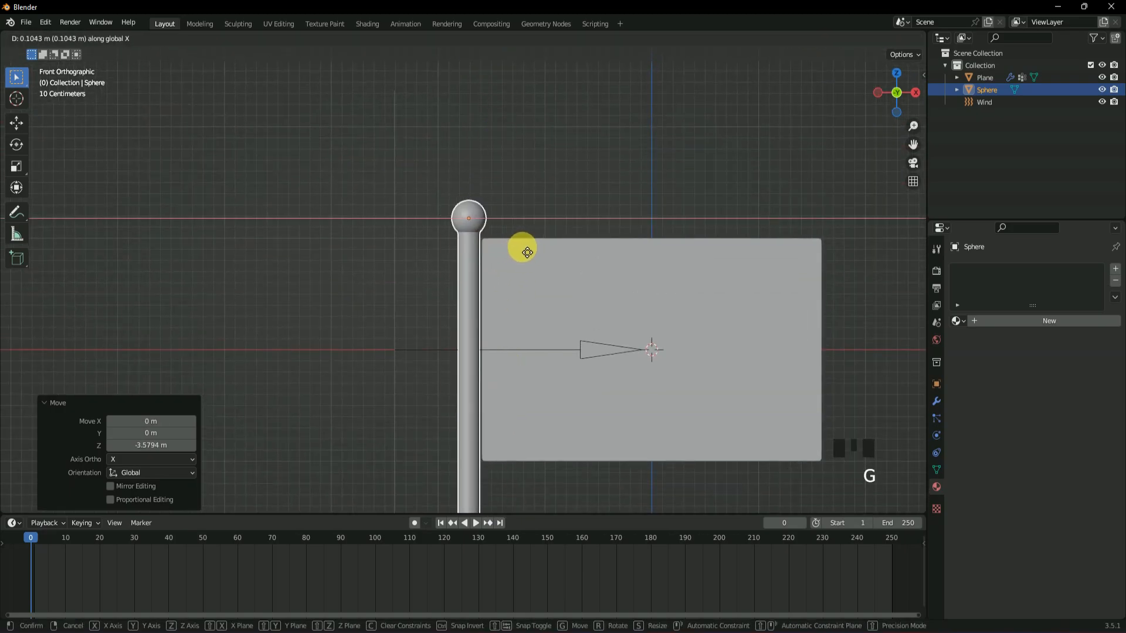
click(553, 247)
scroll(553, 245, down, 7)
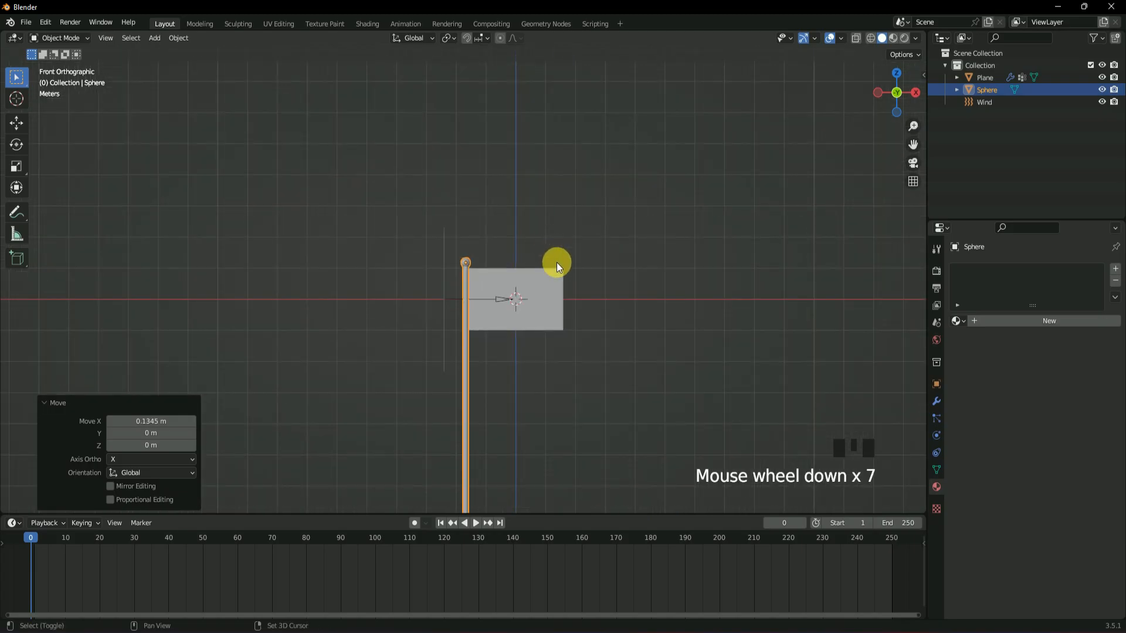
shift+middle_drag(555, 262, 490, 222)
scroll(563, 206, up, 5)
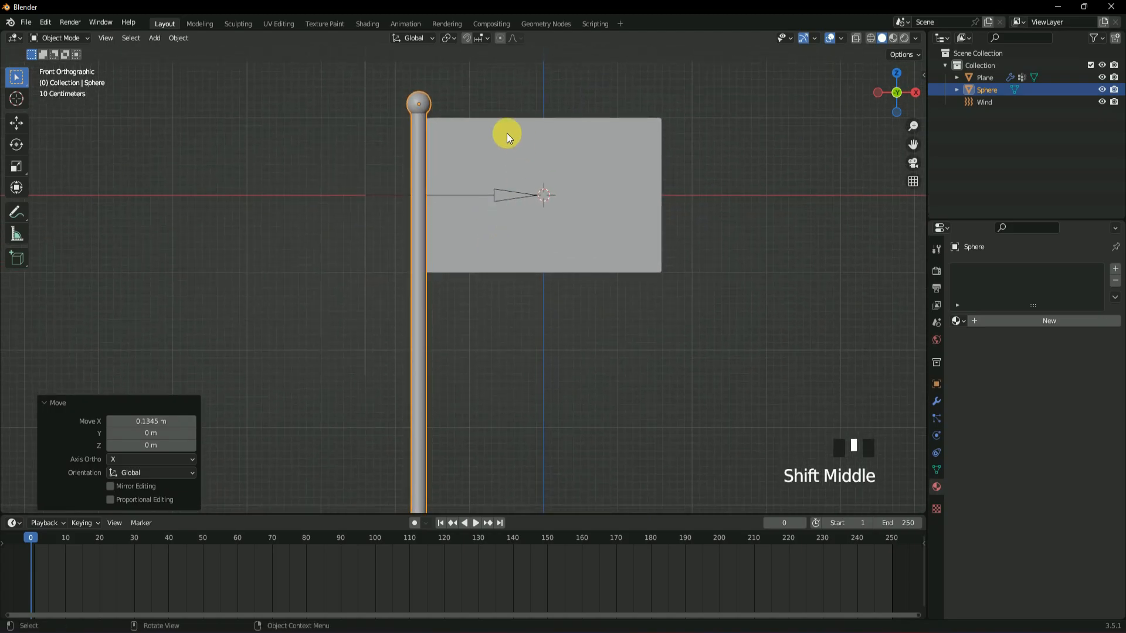
Display the viewport in material preview and give the pole a new material with an orange base color and metallic 1.0.
click(896, 39)
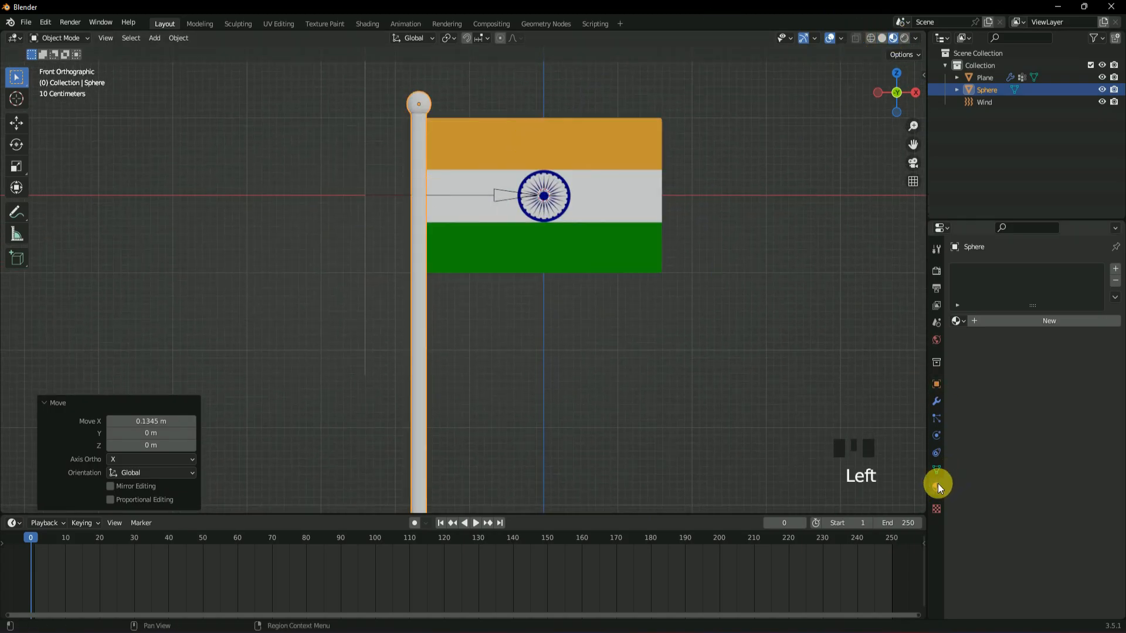
click(1029, 322)
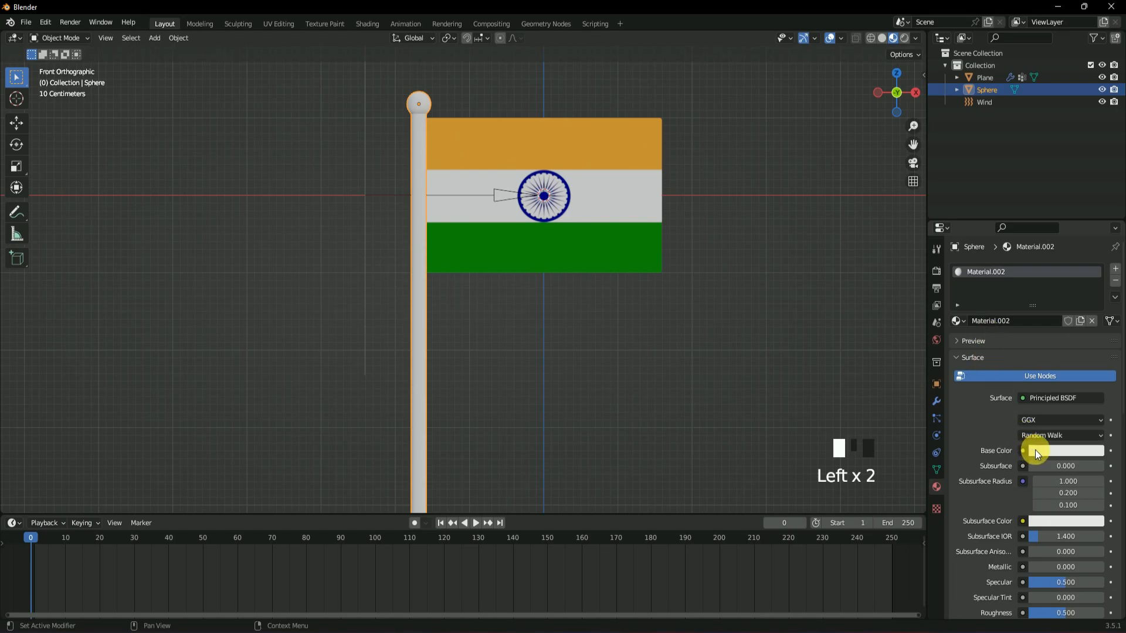
click(1036, 452)
click(1028, 351)
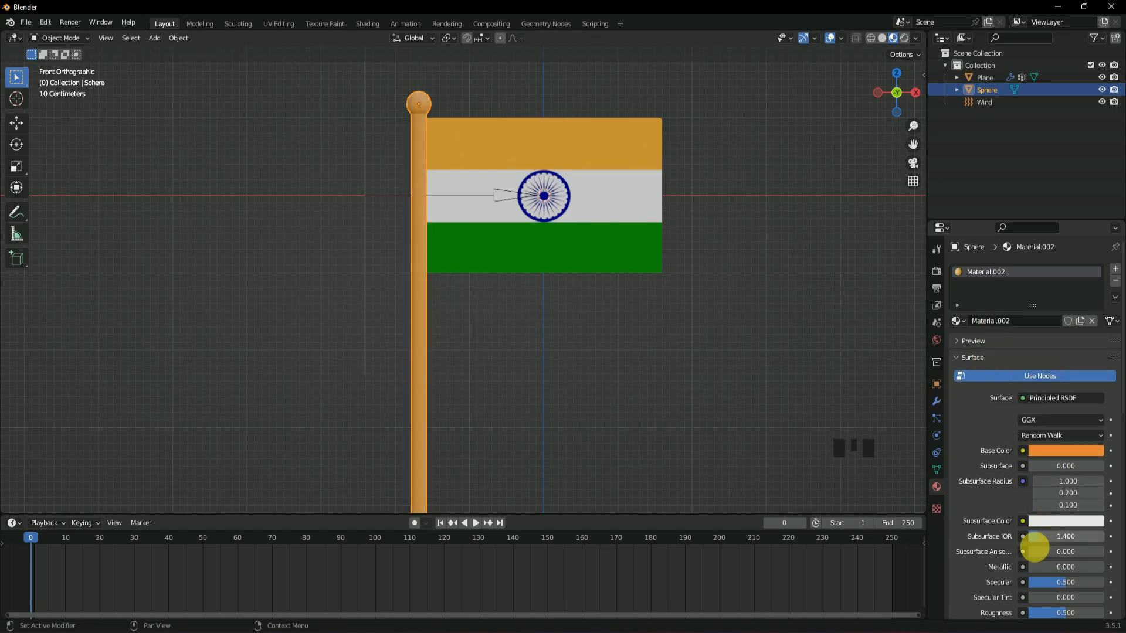
drag(1035, 567, 1102, 567)
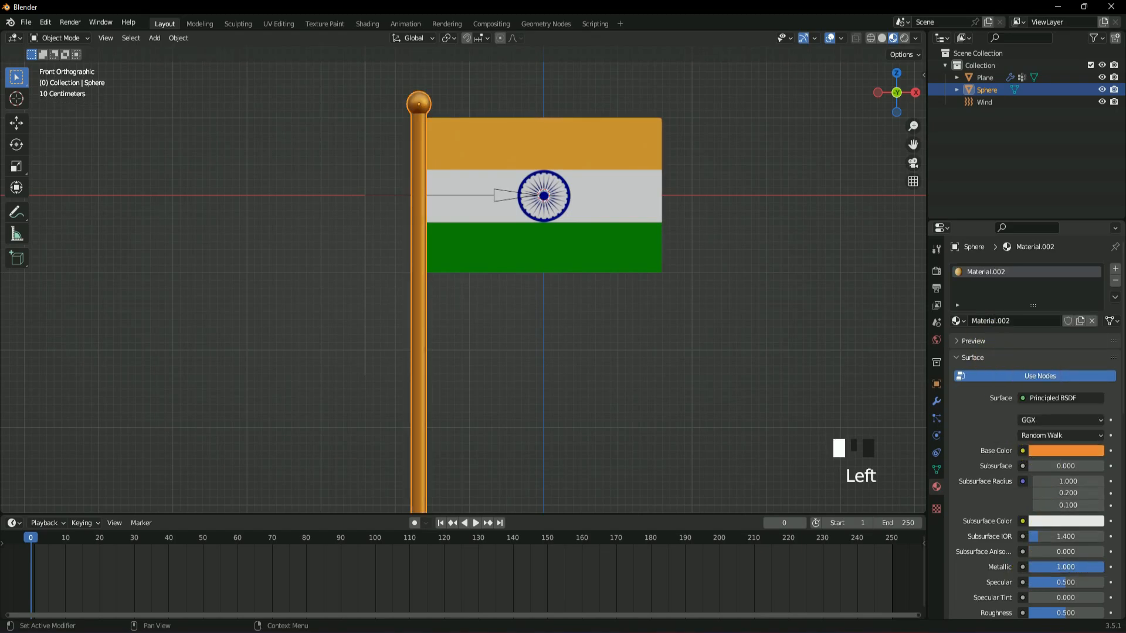
Darken the pole material's orange base color and set its roughness to 0.392.
click(1072, 448)
drag(1096, 284, 1096, 301)
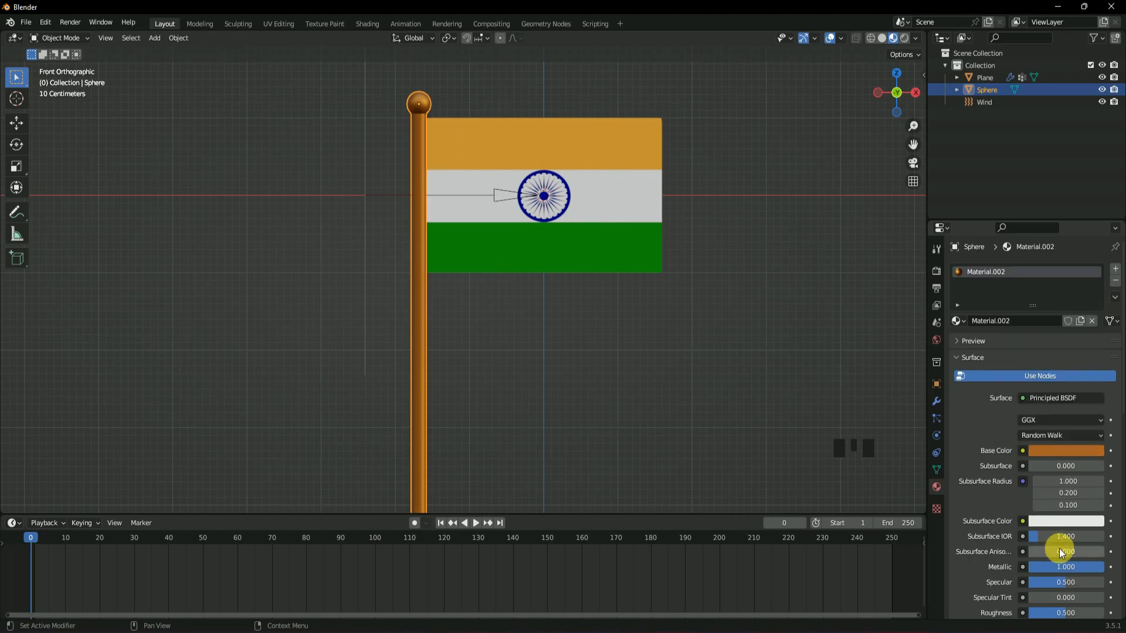
scroll(1052, 588, down, 2)
mouse_move(1055, 568)
mouse_down()
mouse_move(1035, 568)
mouse_move(1048, 569)
mouse_up()
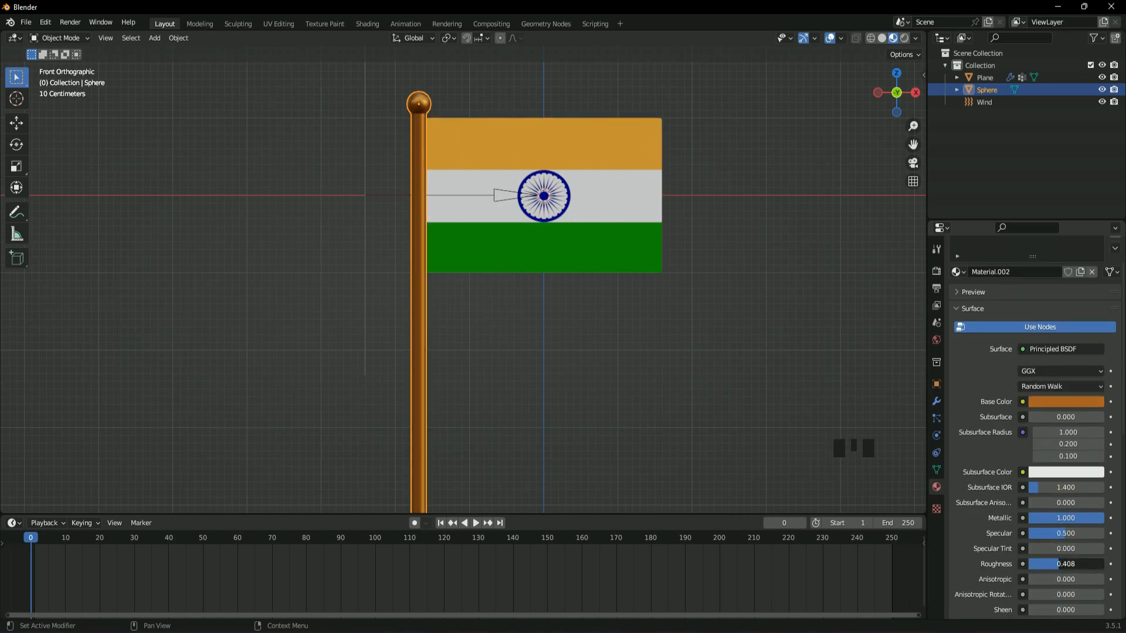
click(638, 343)
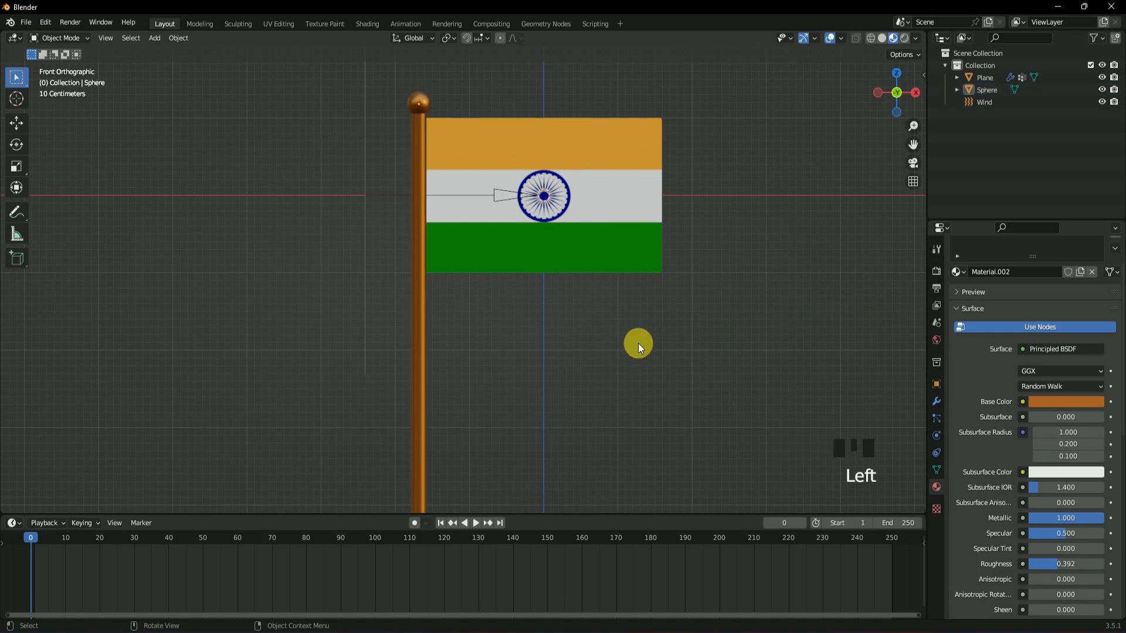
Play the animation to check how the flag waves beside the pole.
key(space)
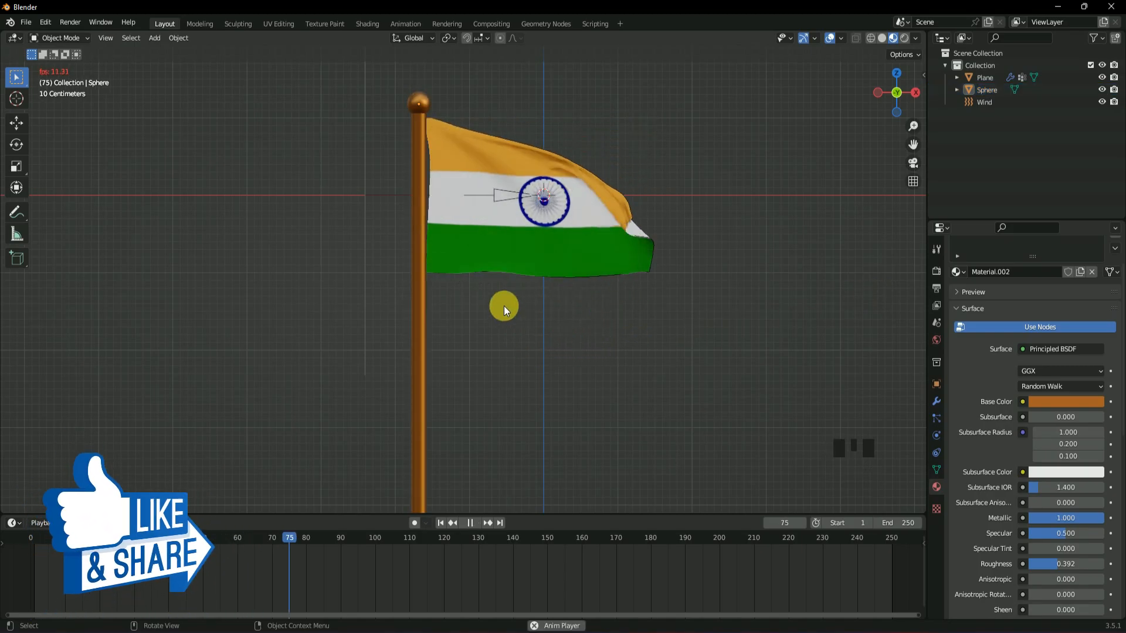
scroll(496, 299, up, 3)
scroll(495, 298, down, 2)
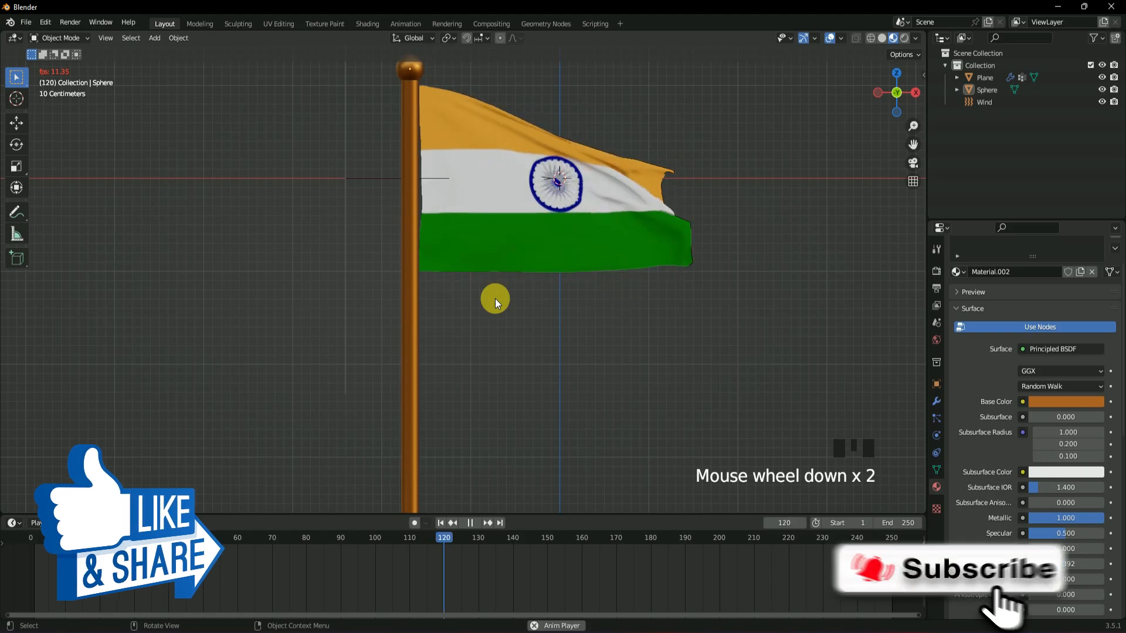